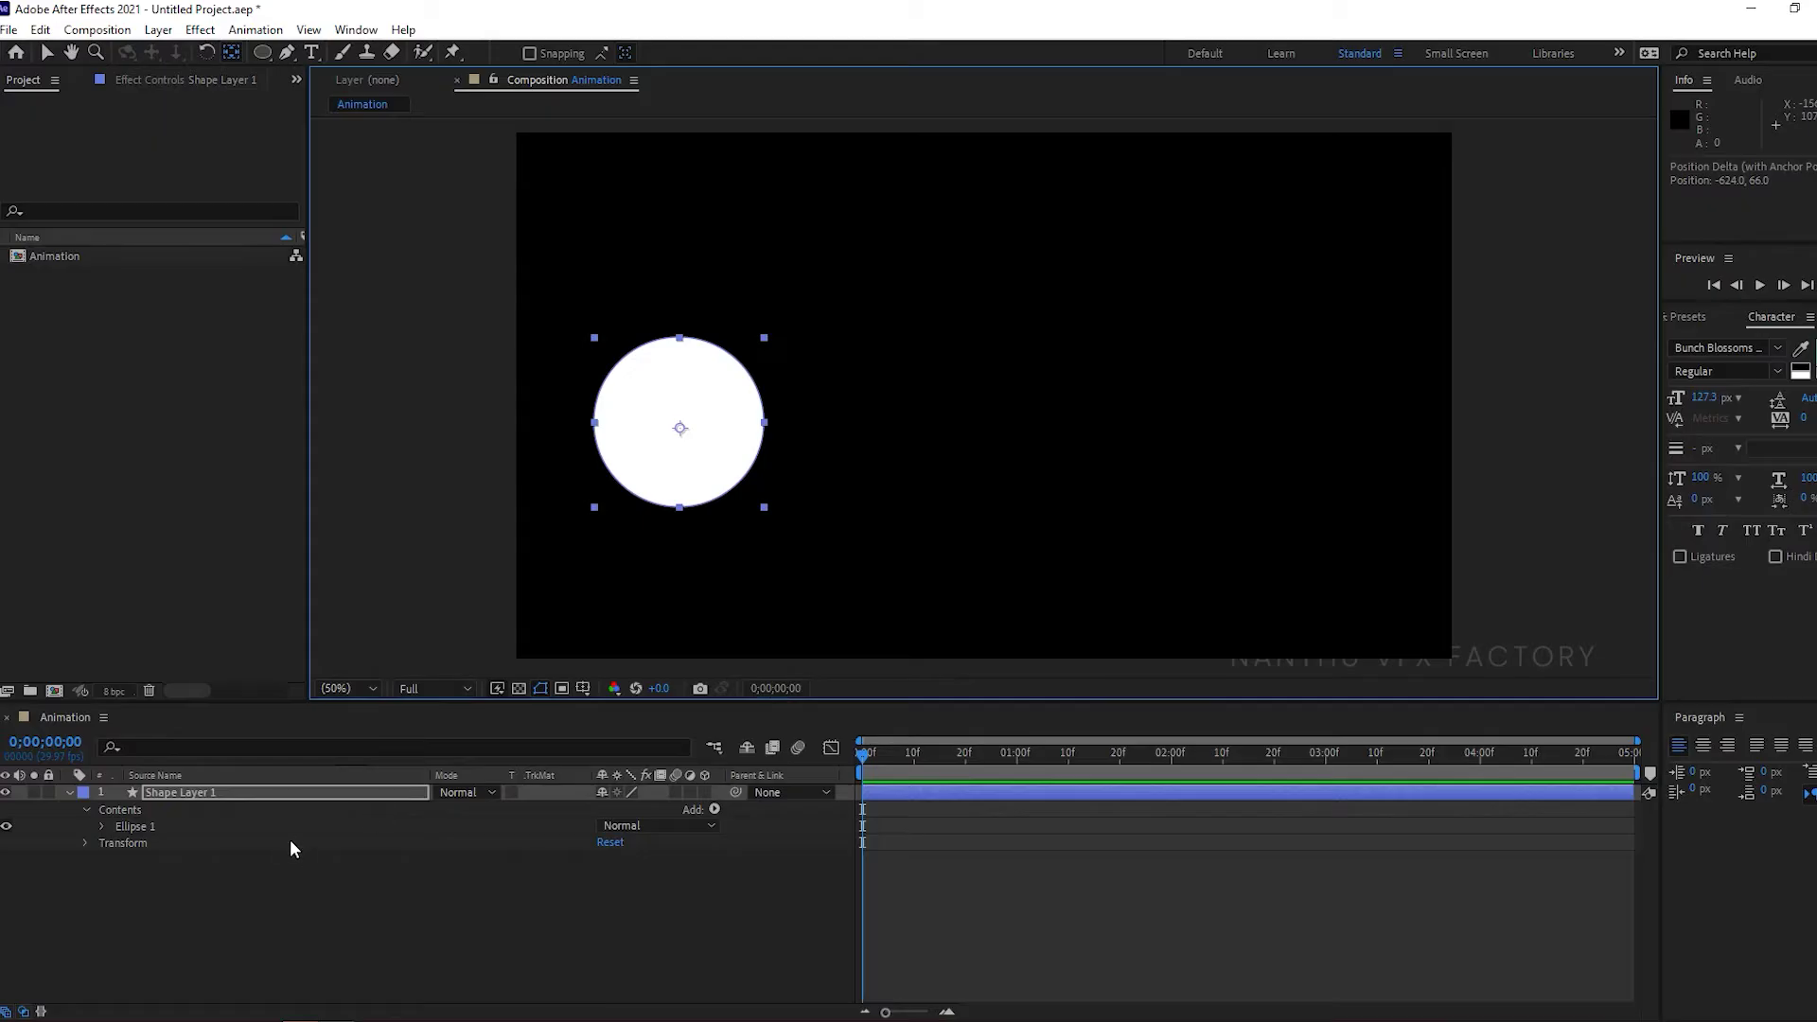
Keyframe the circle layer's Position from the first frame to 1590, 600 at 0;00;04;29 and preview the motion
click(270, 793)
key(p)
click(117, 809)
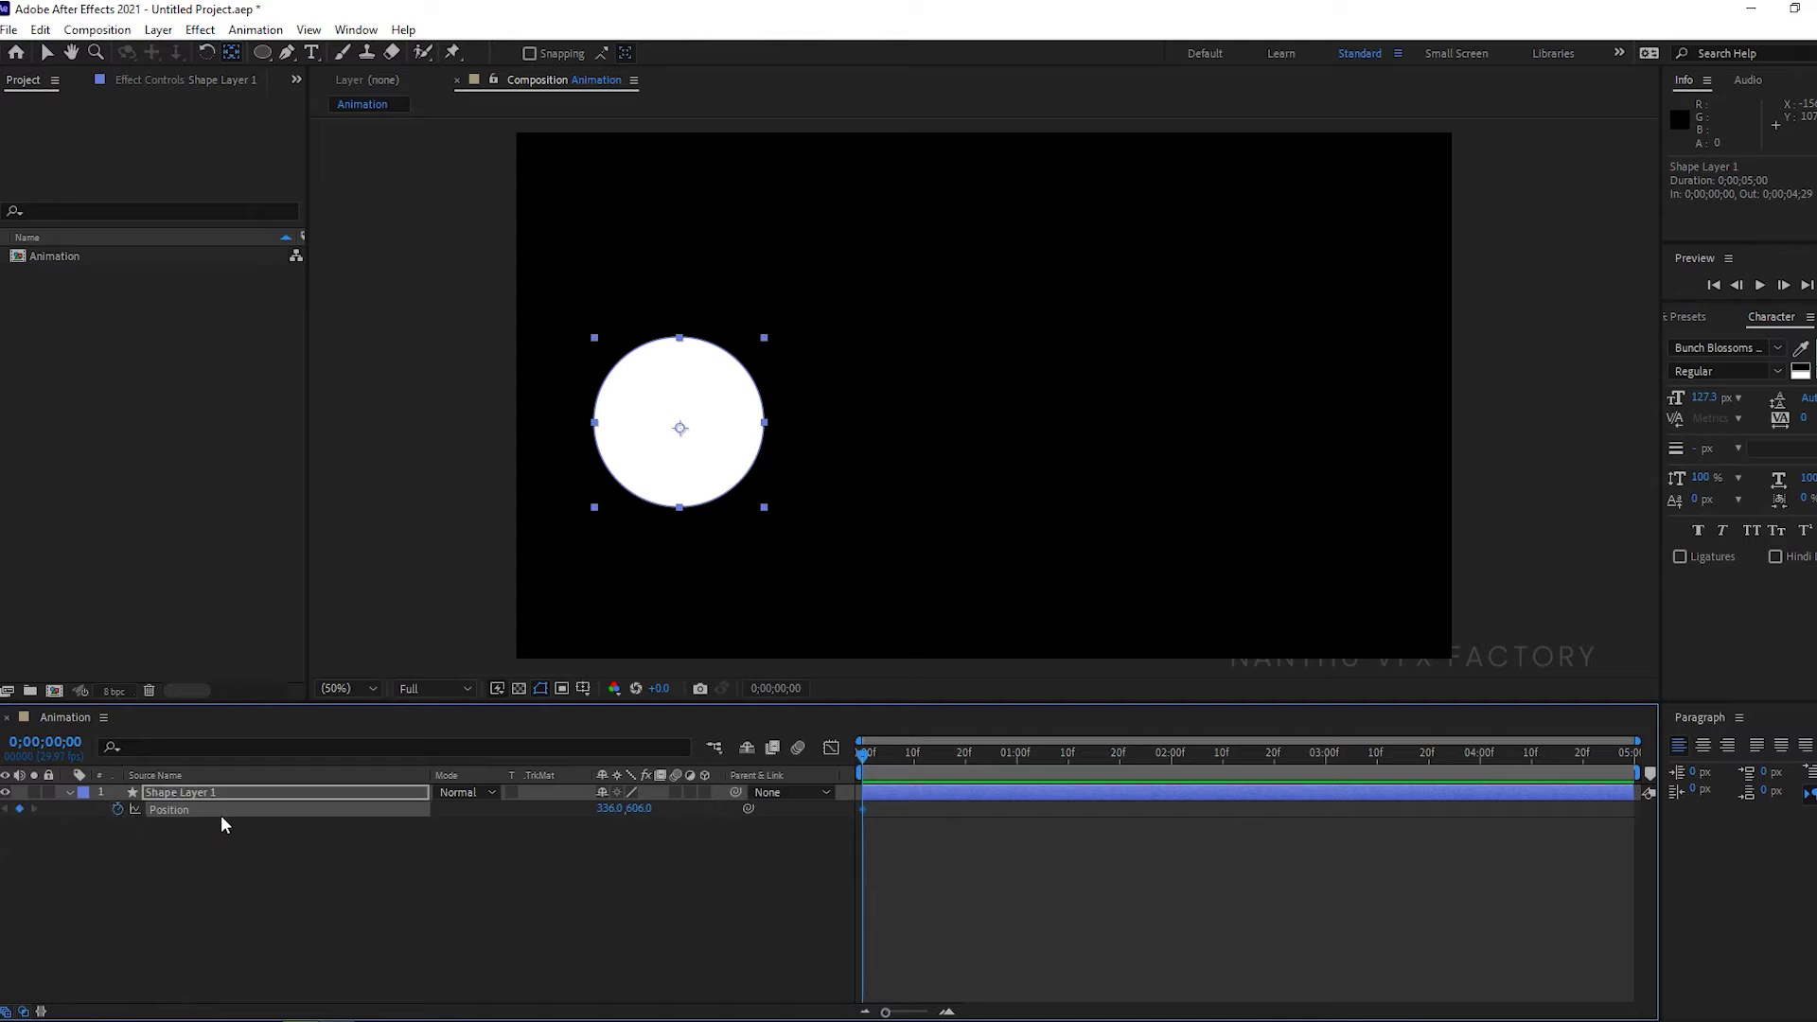
drag(935, 763, 1742, 759)
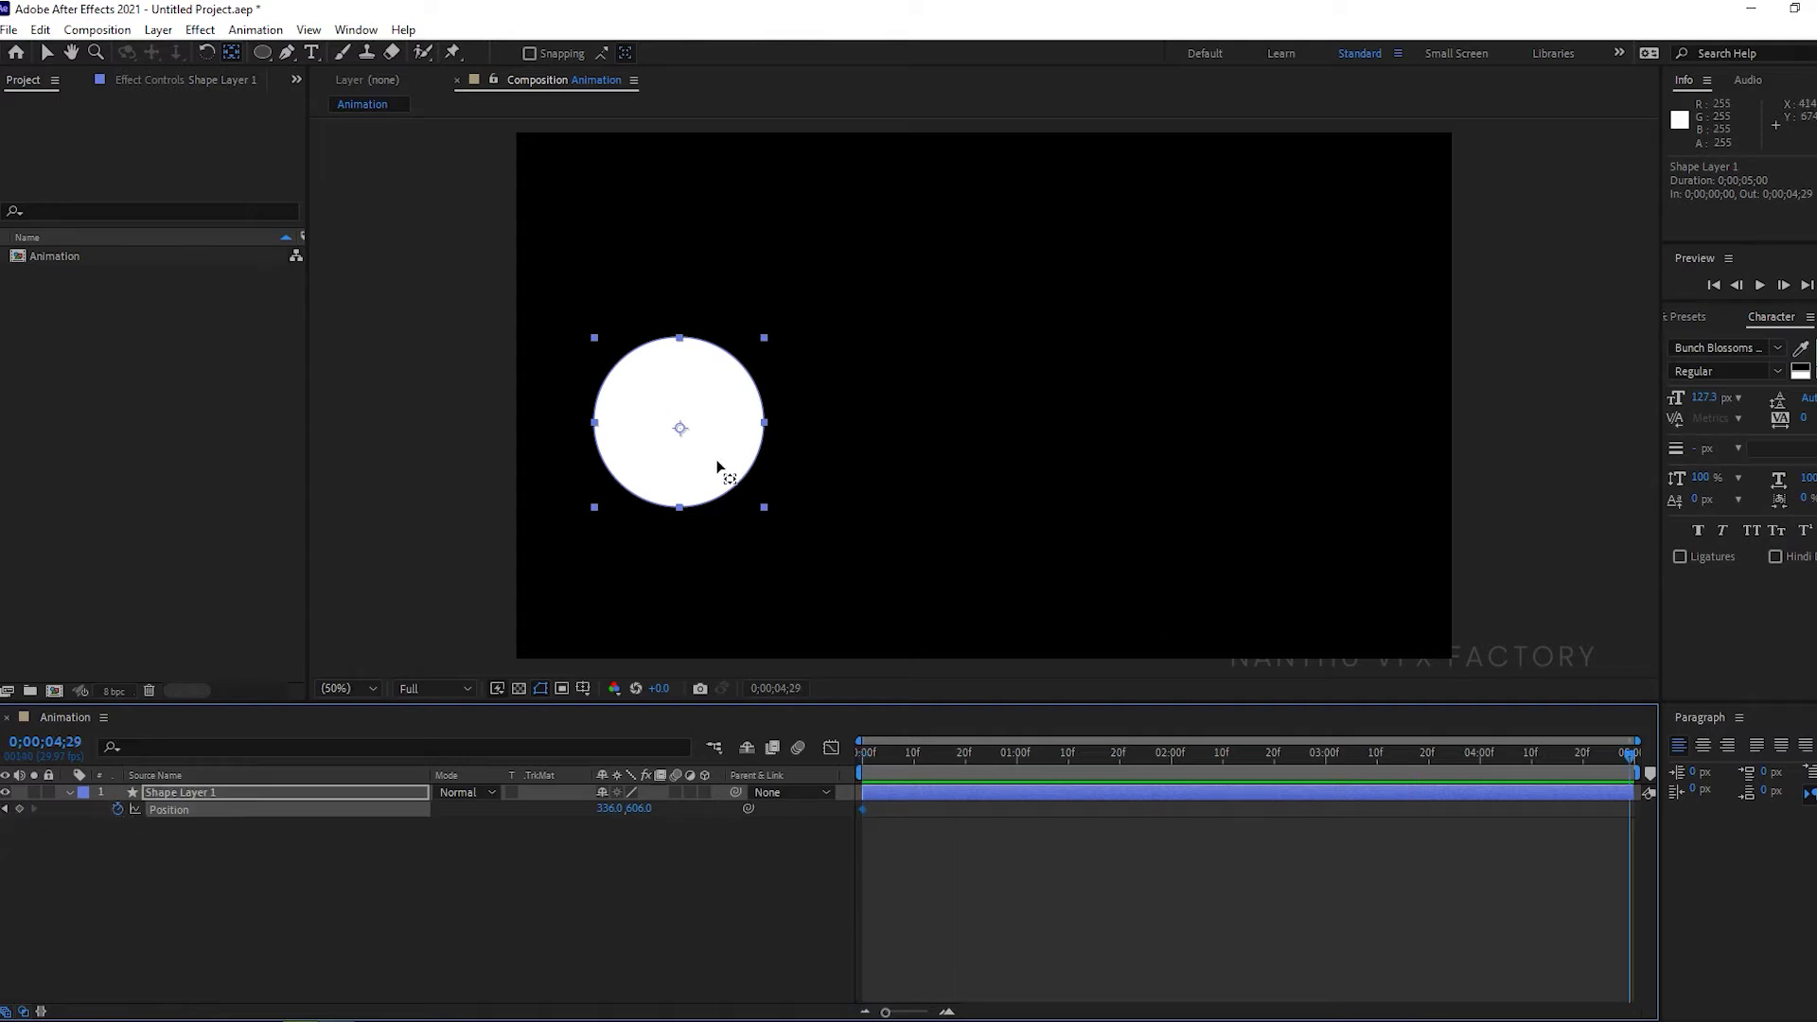
drag(717, 468, 1327, 466)
click(1223, 741)
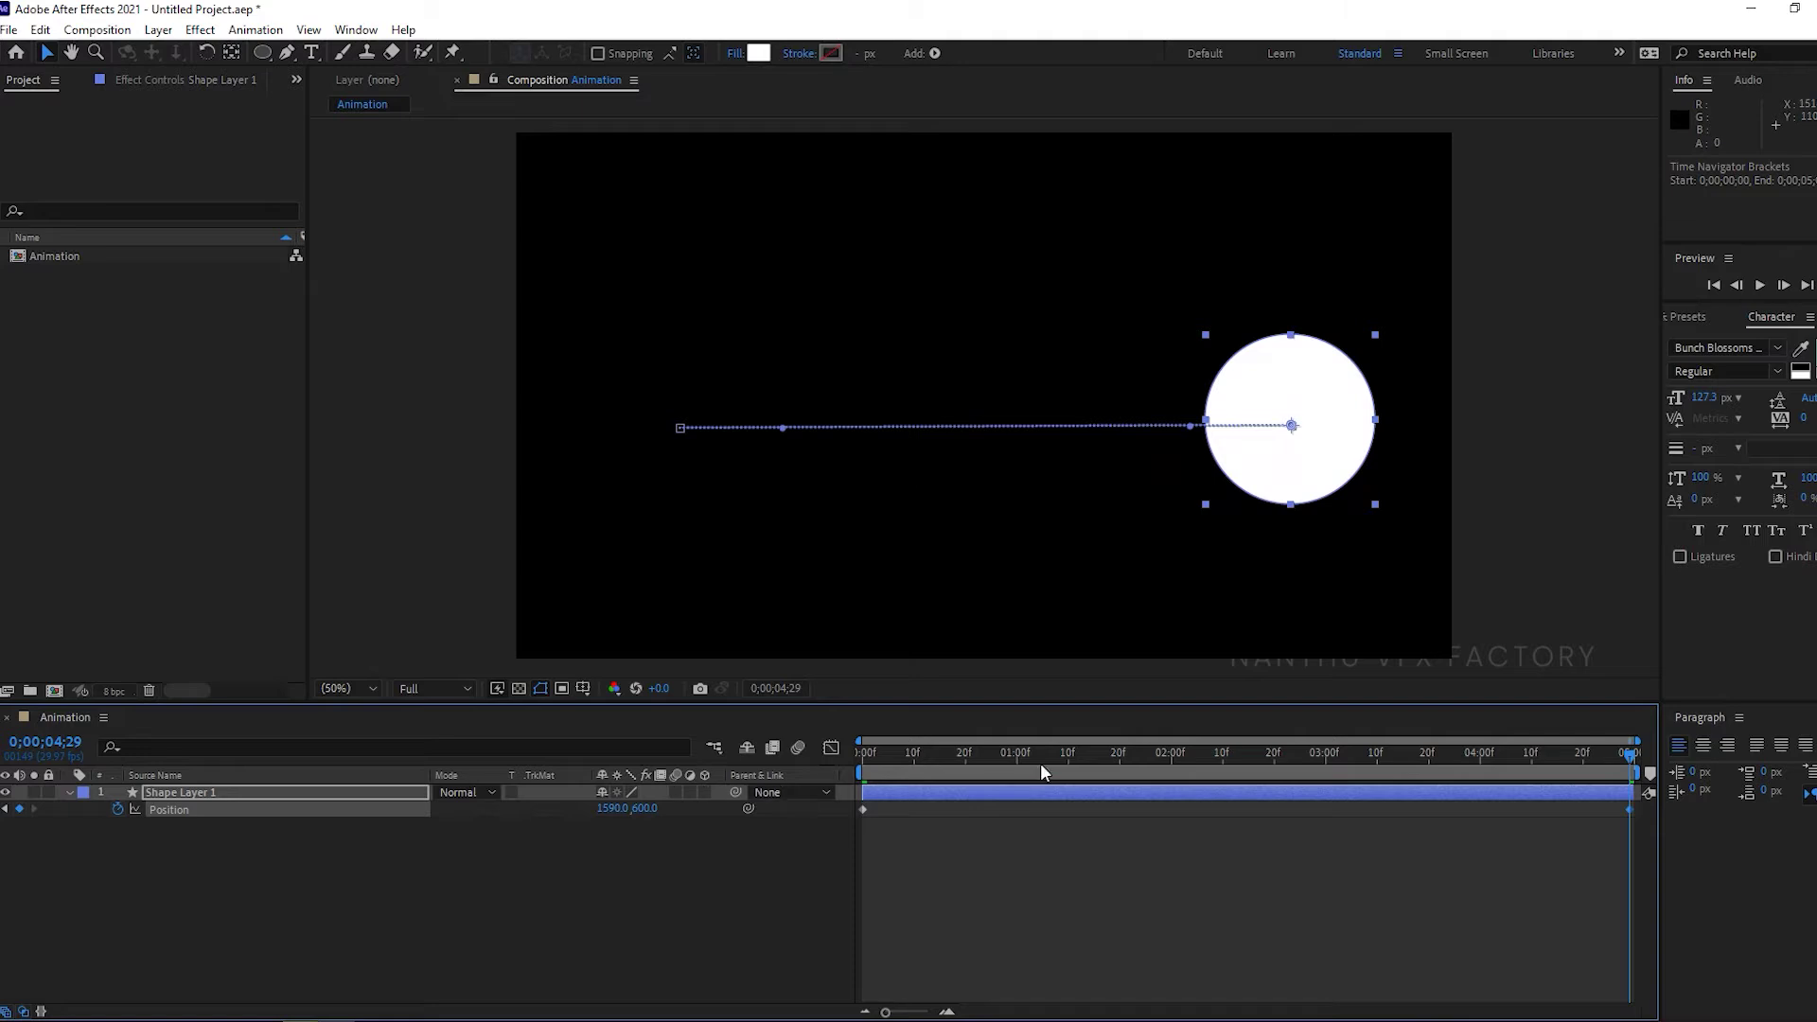
key(space)
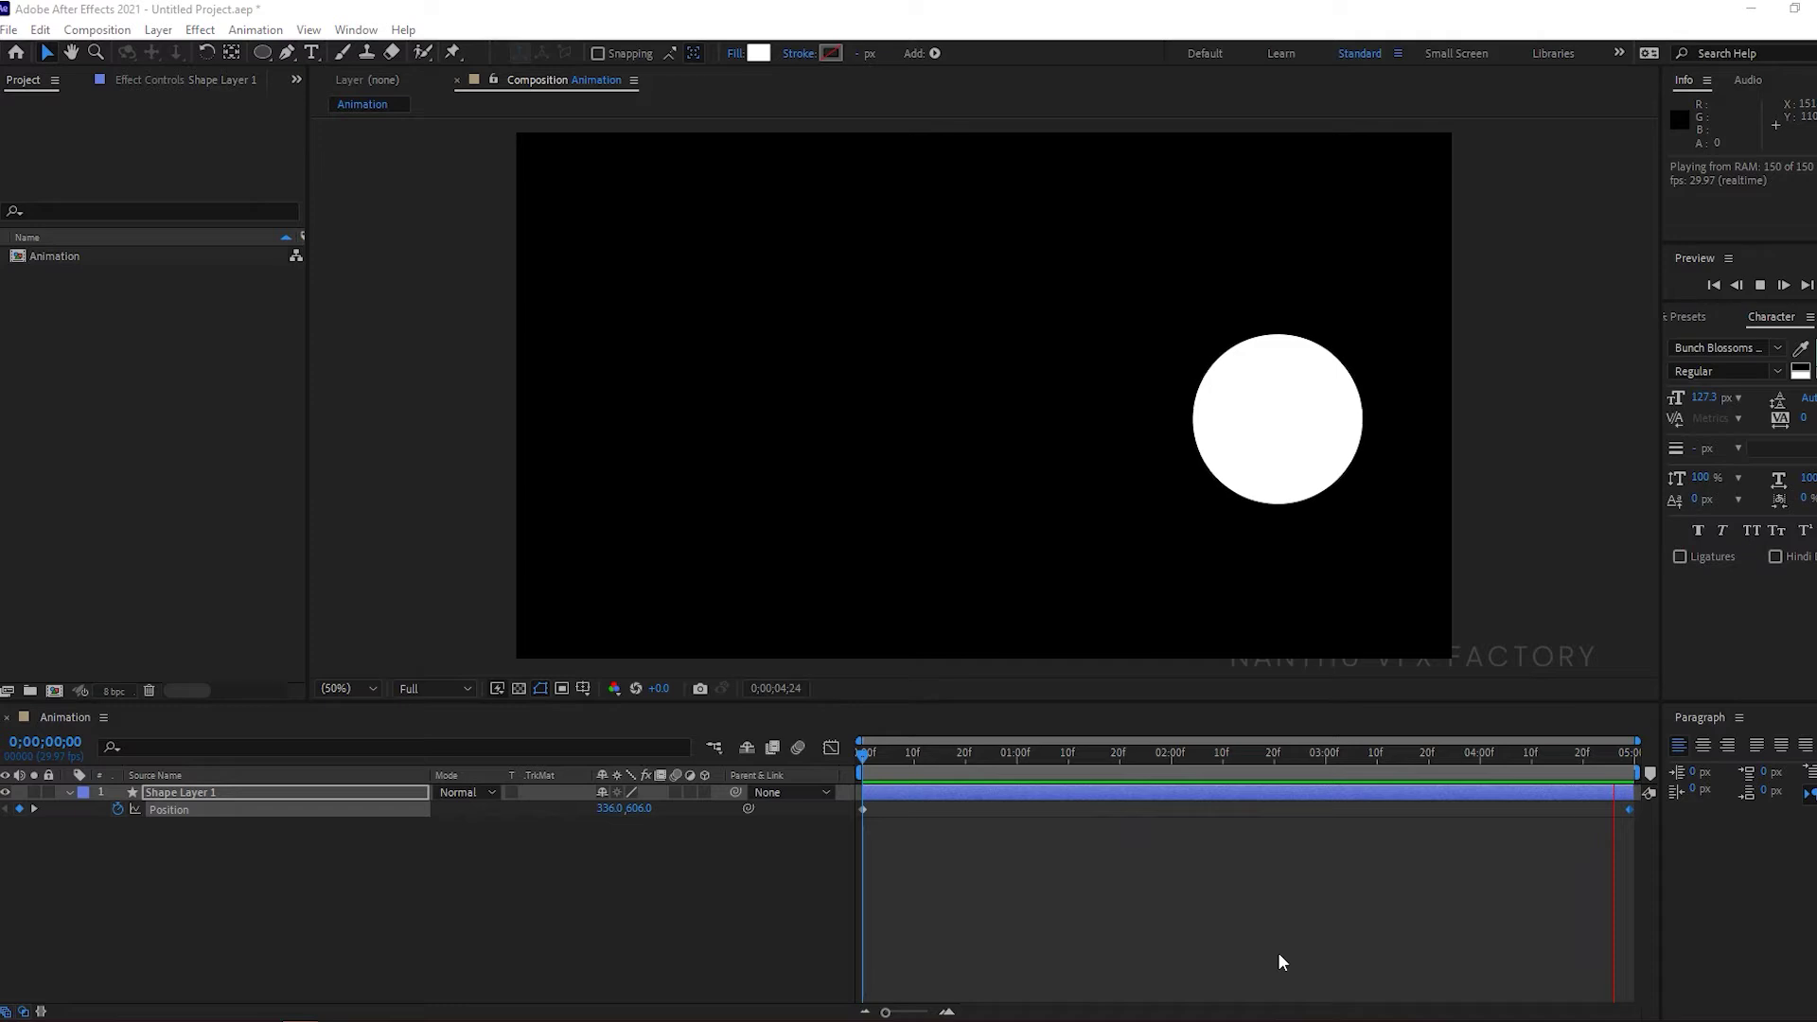
key(space)
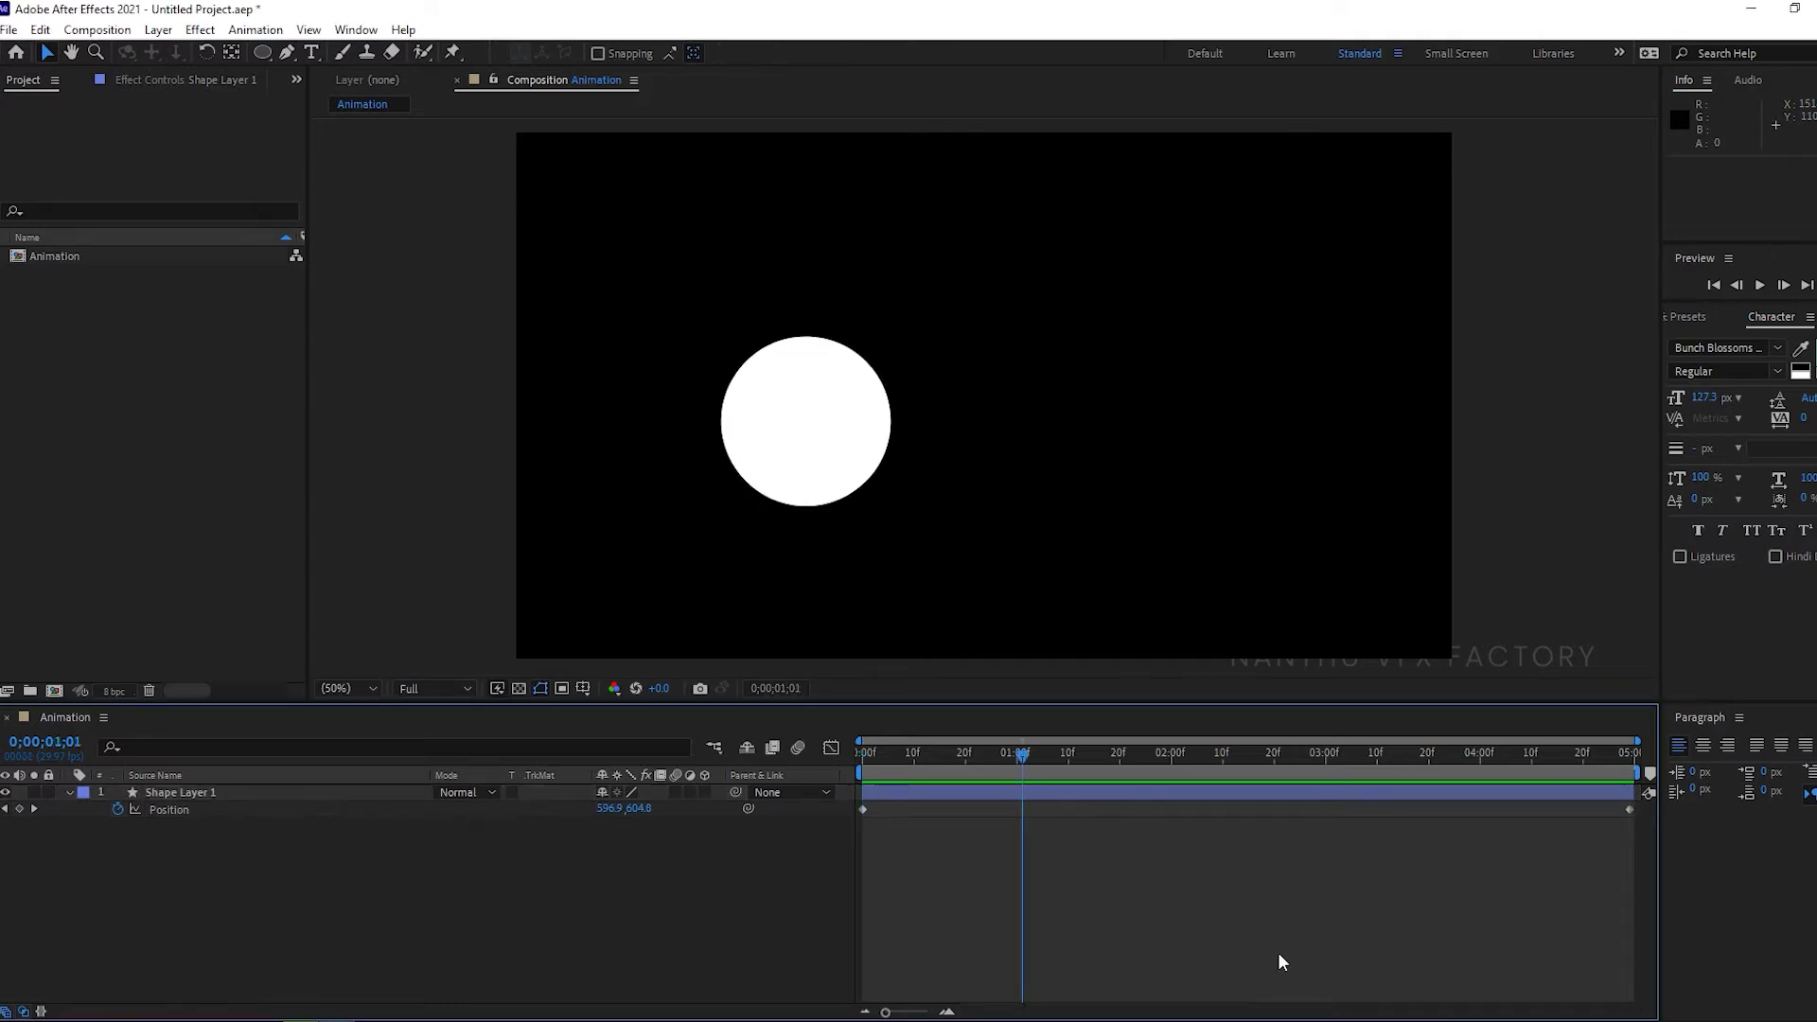
Extend the composition's duration to about 10 minutes and preview the animation
key(ctrl+k)
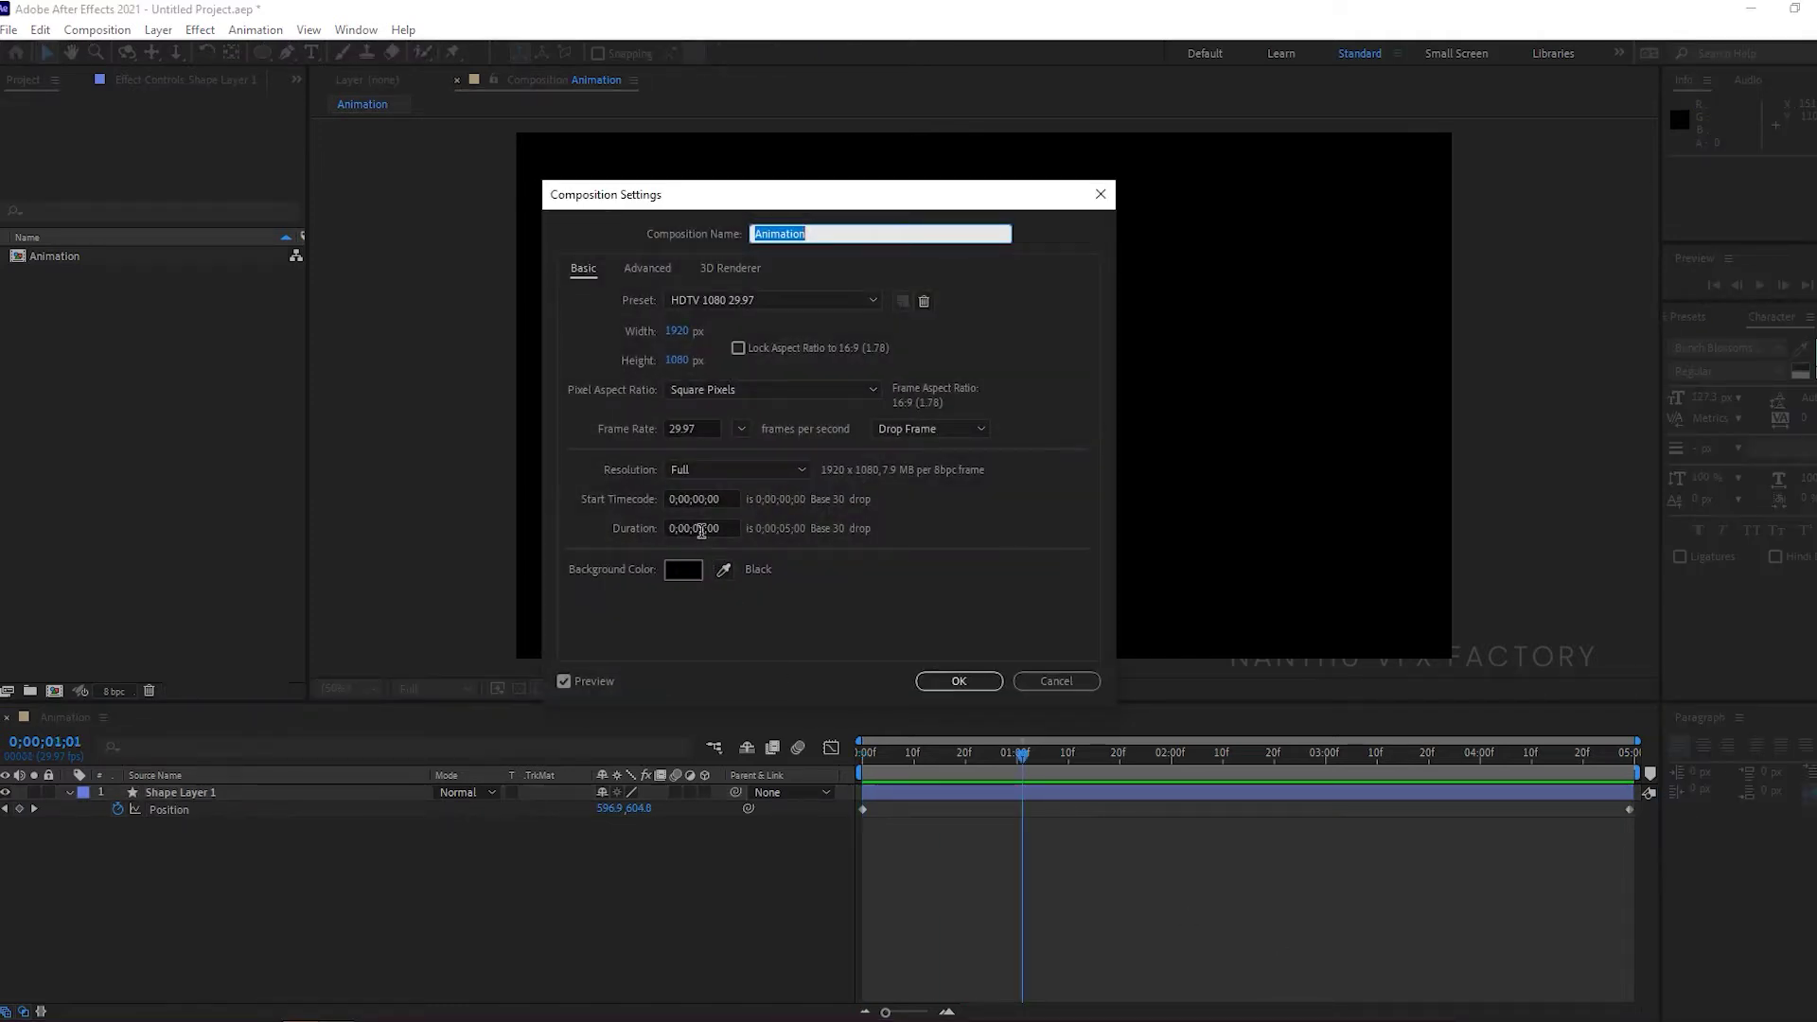
click(691, 527)
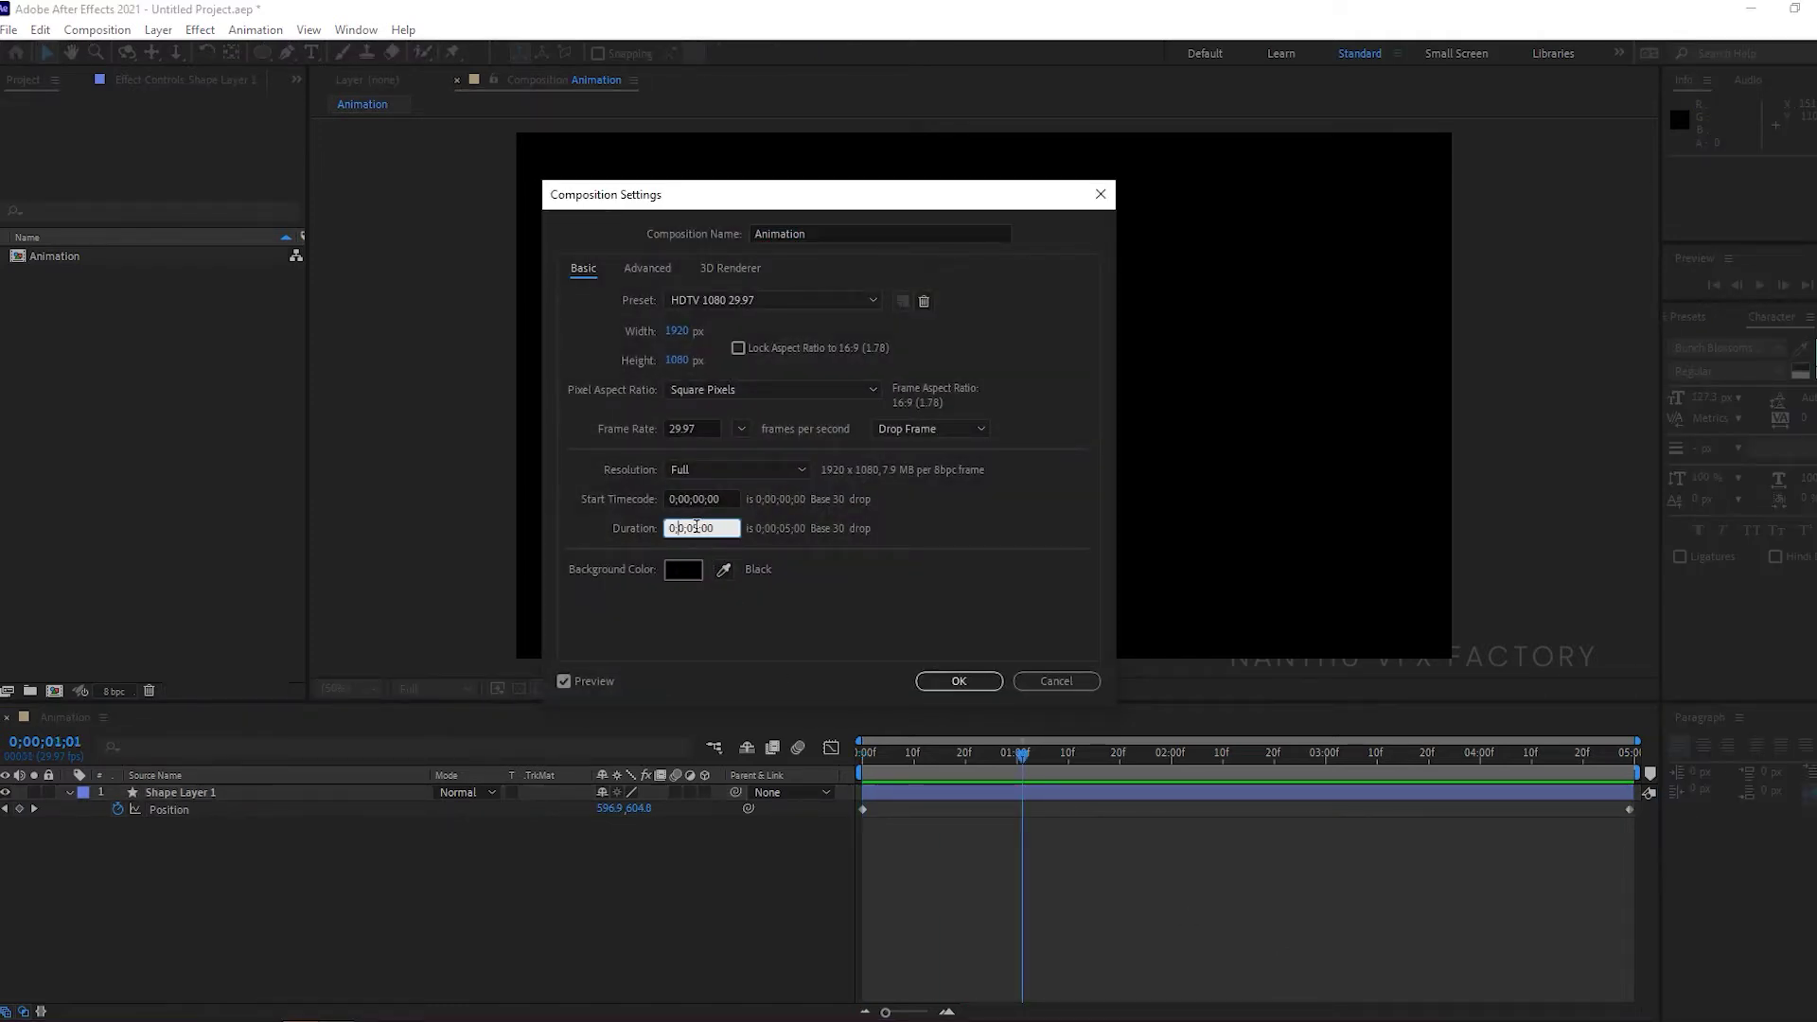
text(1)
key(Return)
scroll(1145, 795, down, 8)
scroll(1145, 797, down, 3)
key(space)
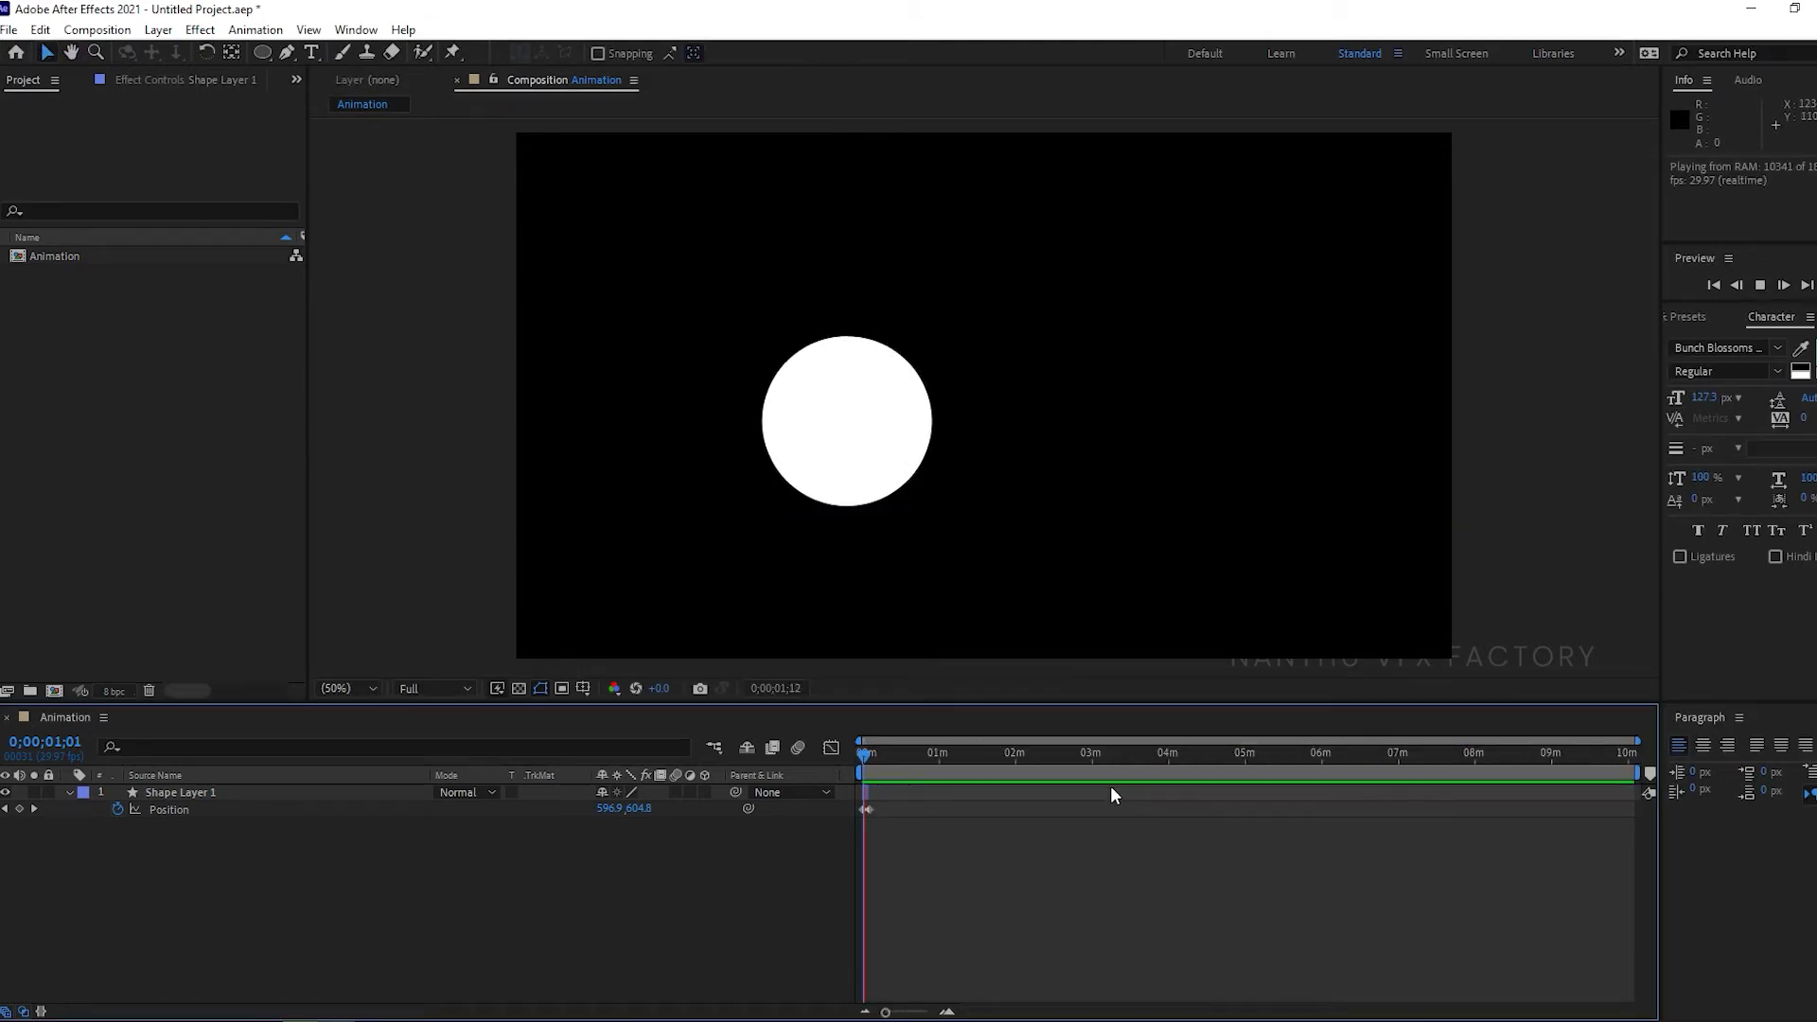
Move the circle's last Position keyframe to about the 4-minute mark, extend the layer just past it, and preview from the start
drag(871, 810, 1163, 811)
drag(866, 793, 1182, 793)
key(space)
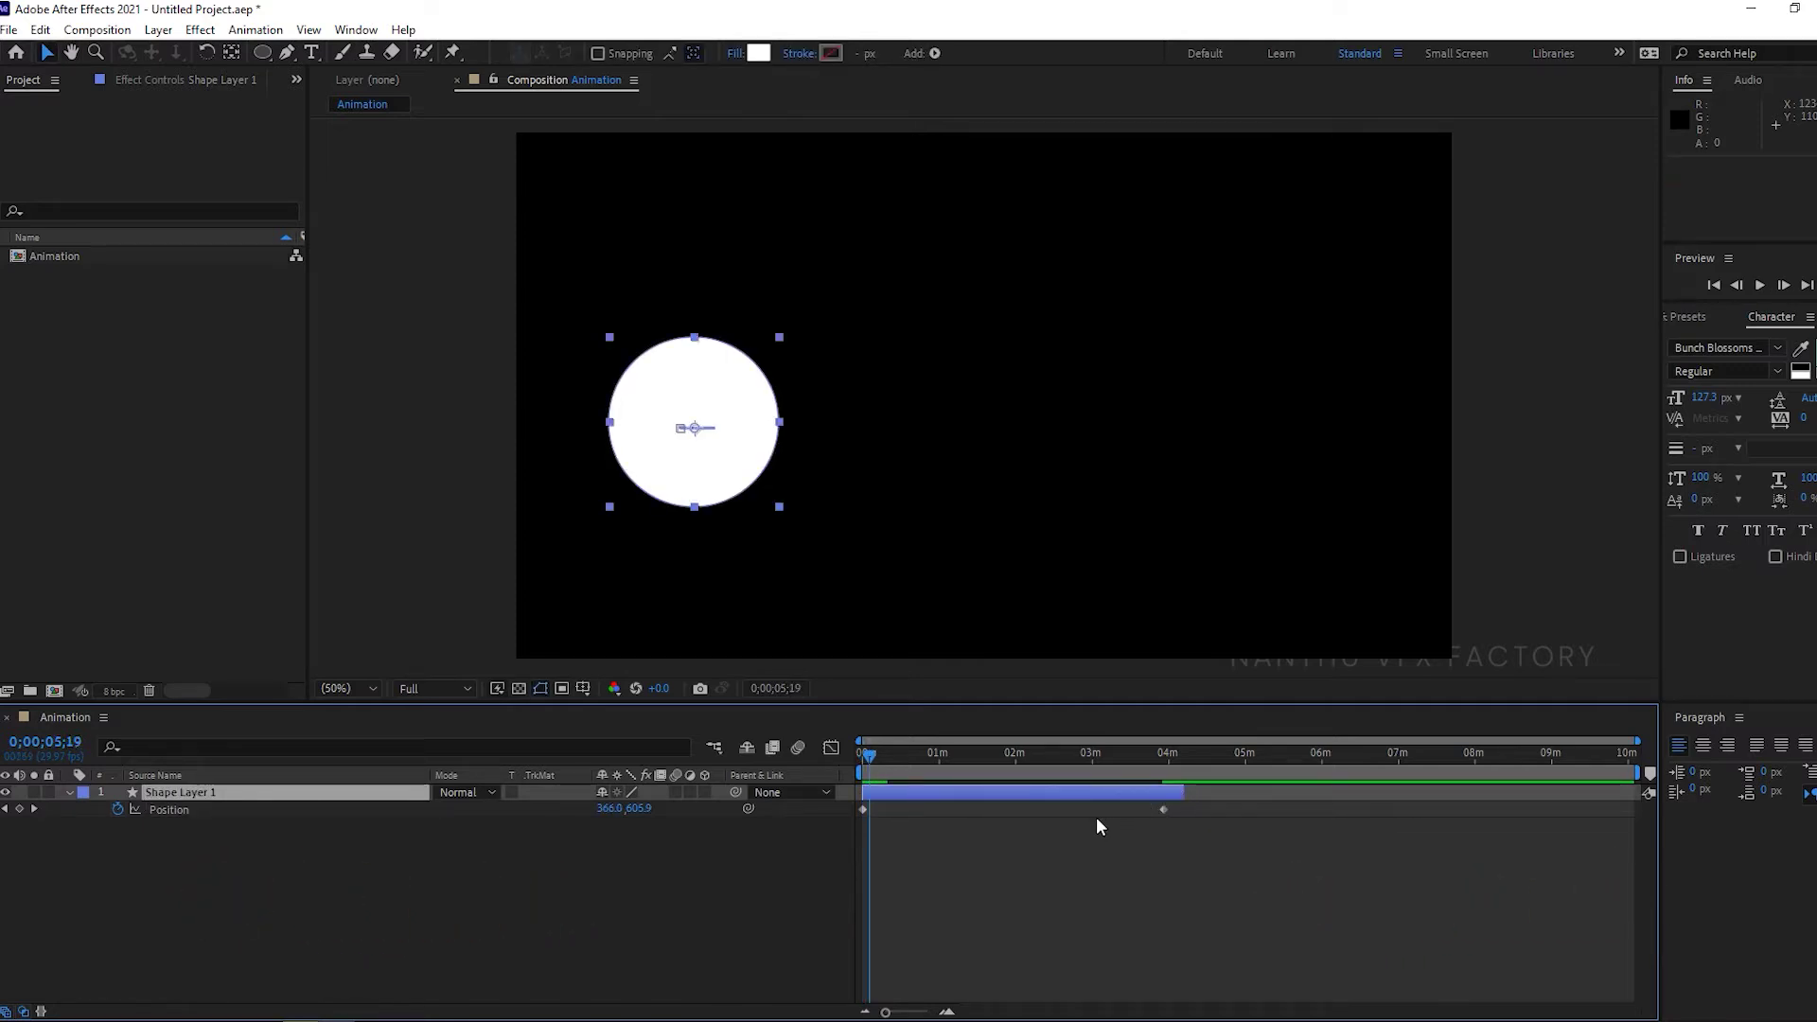
drag(892, 752, 847, 749)
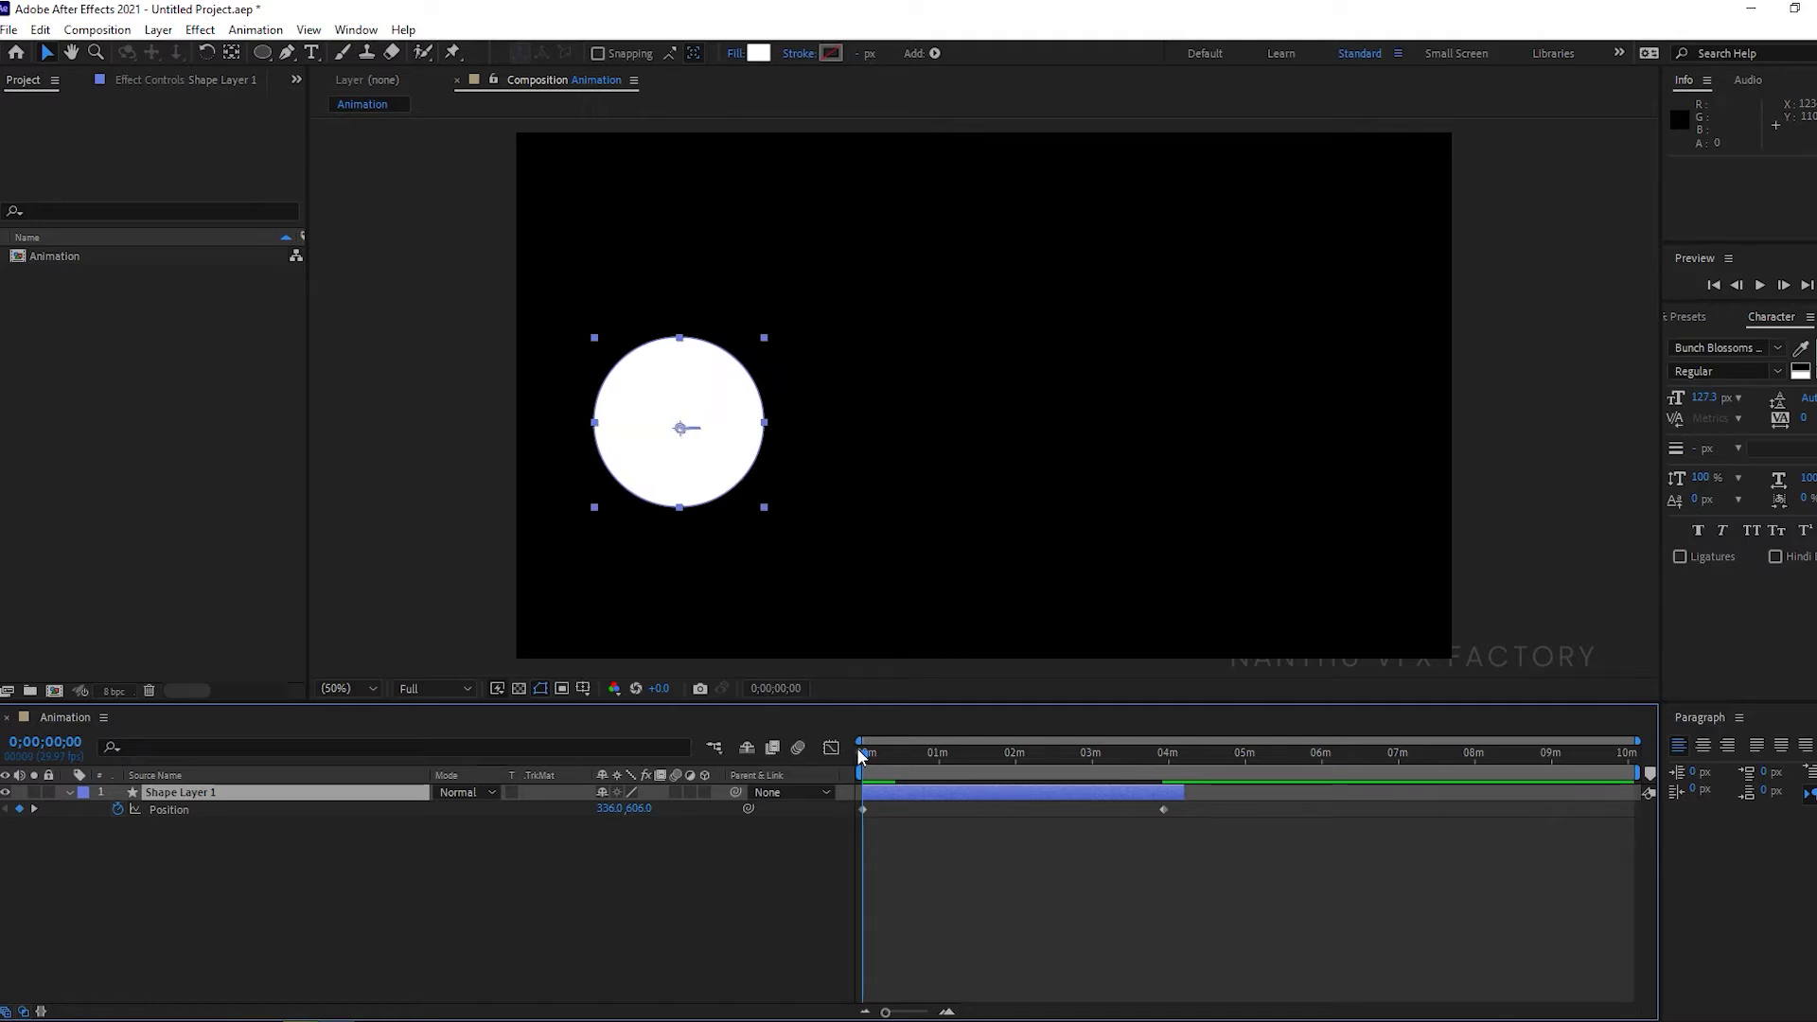
key(space)
key(space)
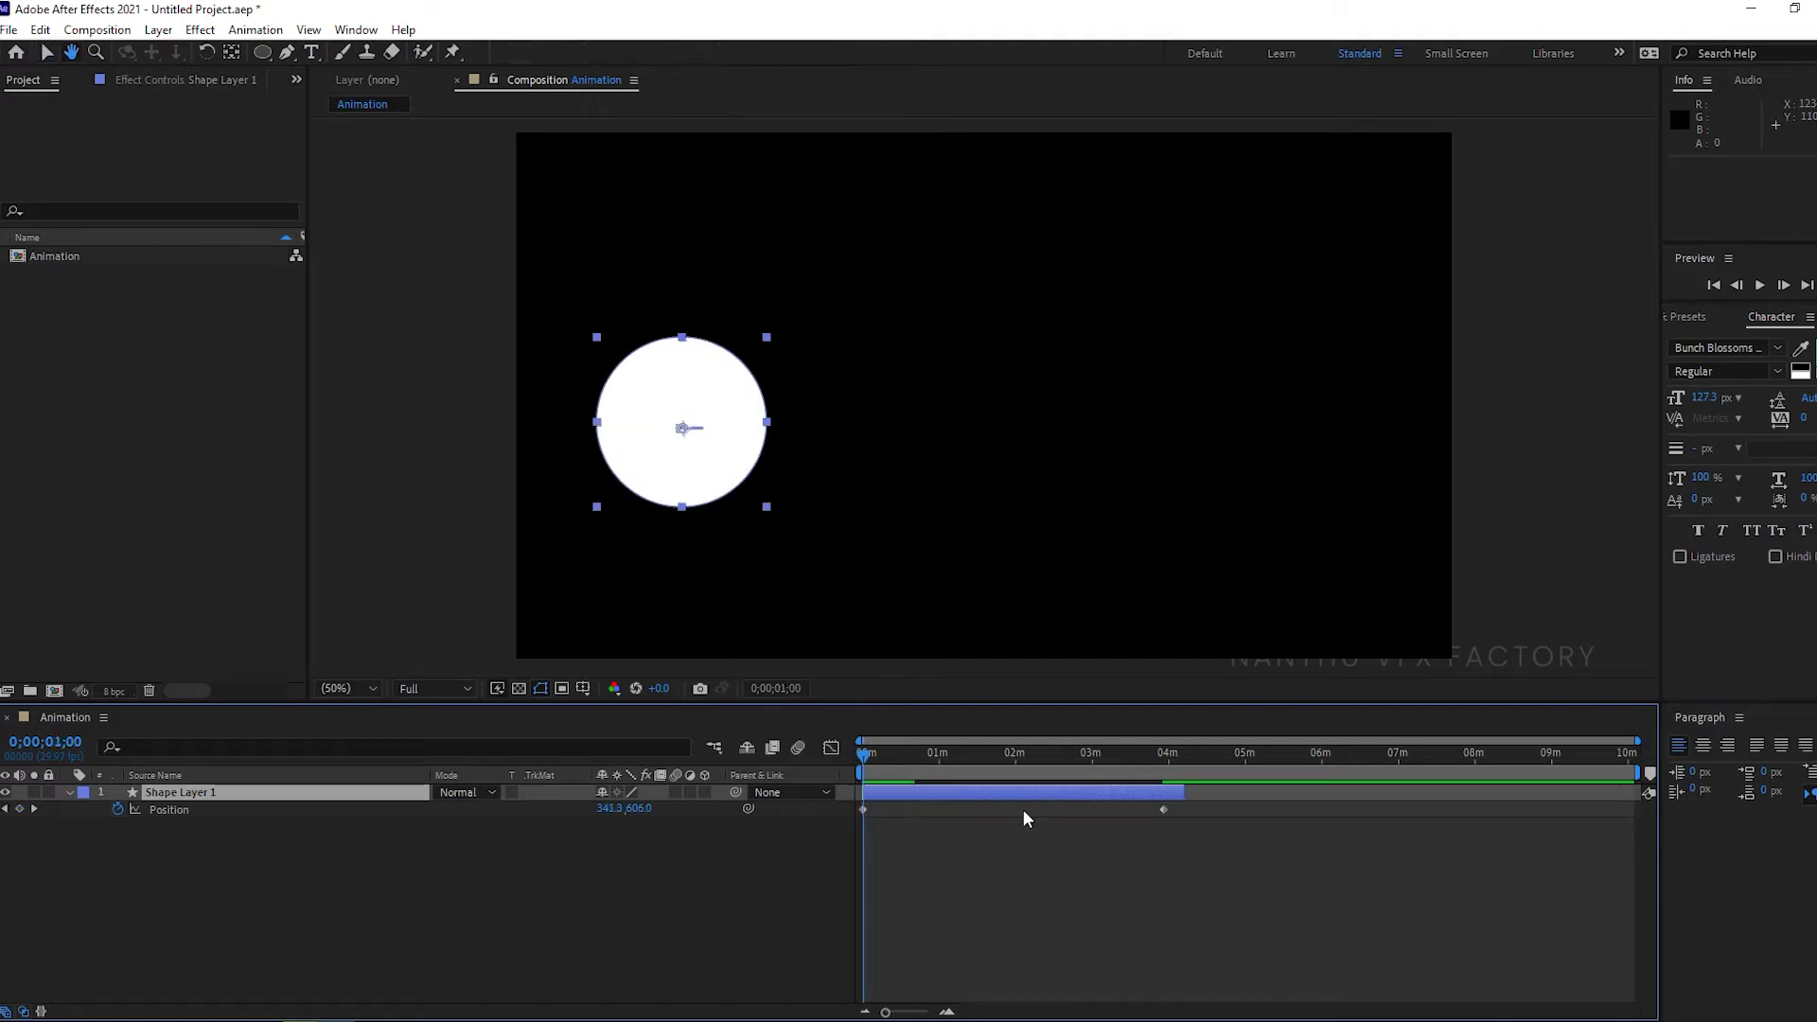
Undo the layer extension, the keyframe move and the composition duration change
key(ctrl+z)
key(ctrl+z)
key(ctrl+z)
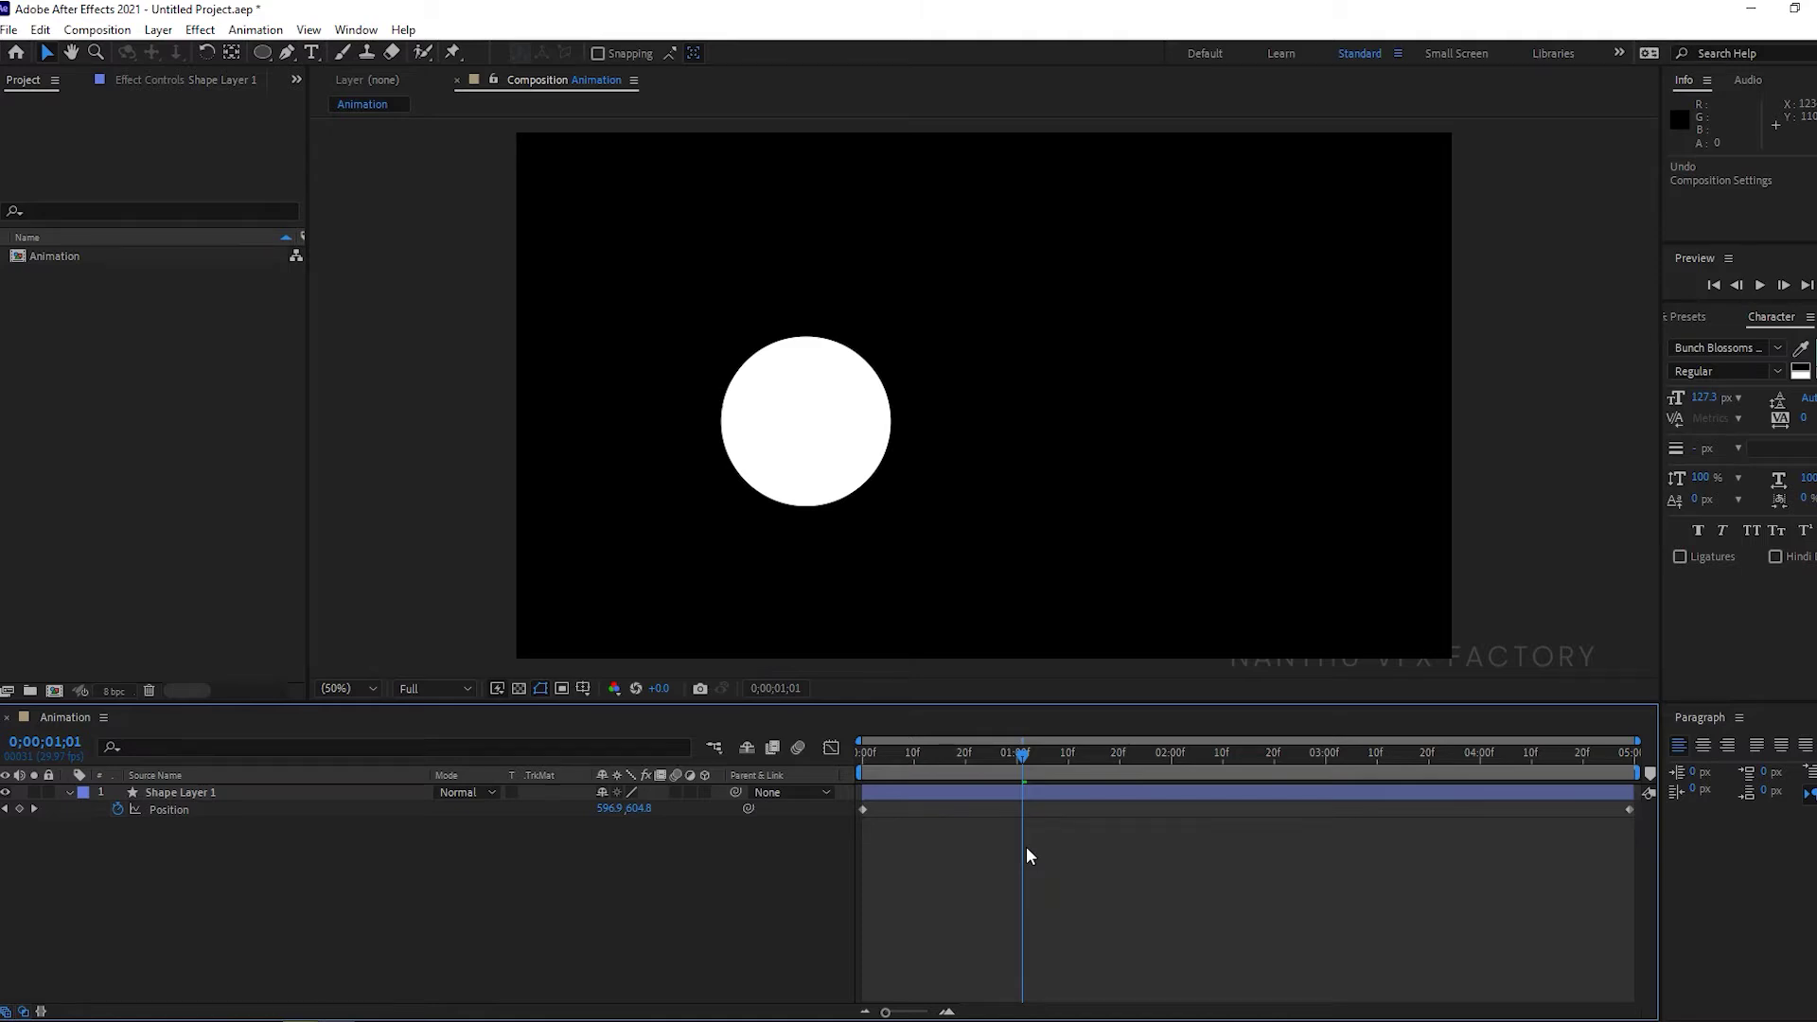
Reset the circle layer's anchor point to 0, 0 and position to 960, 540, and remove all its Position keyframes
click(979, 793)
click(248, 792)
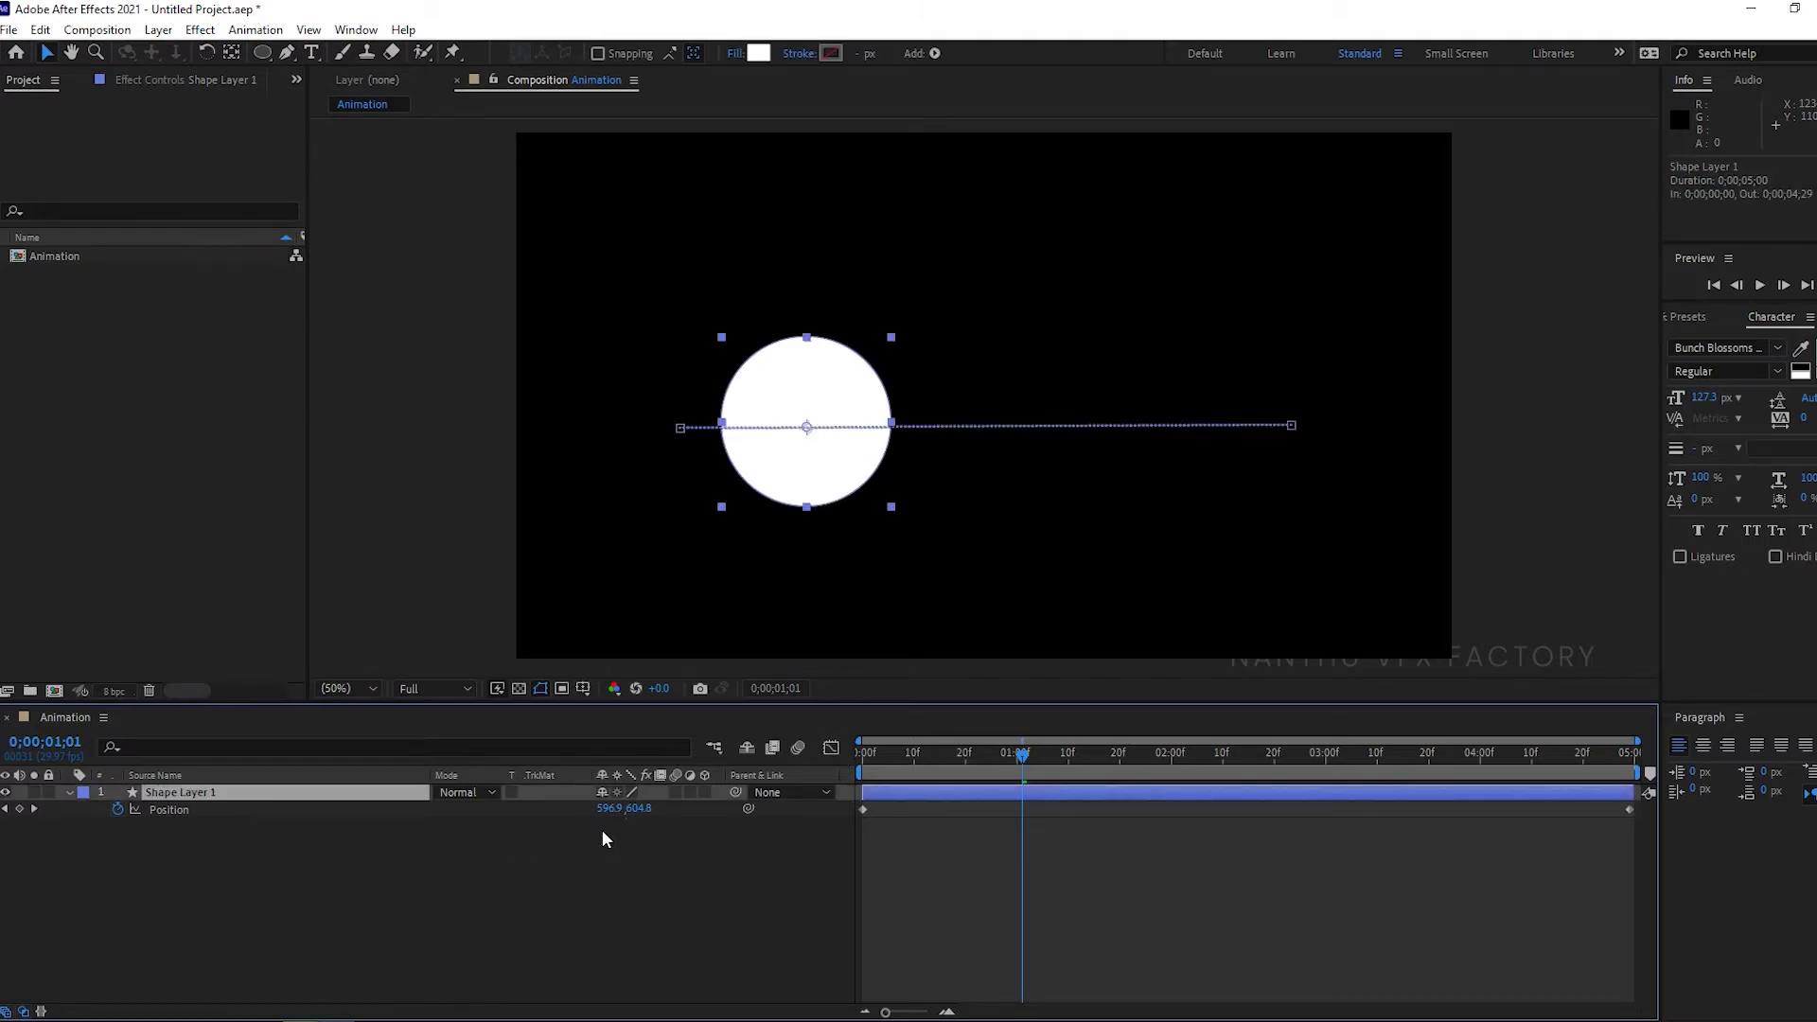
key(u)
key(u)
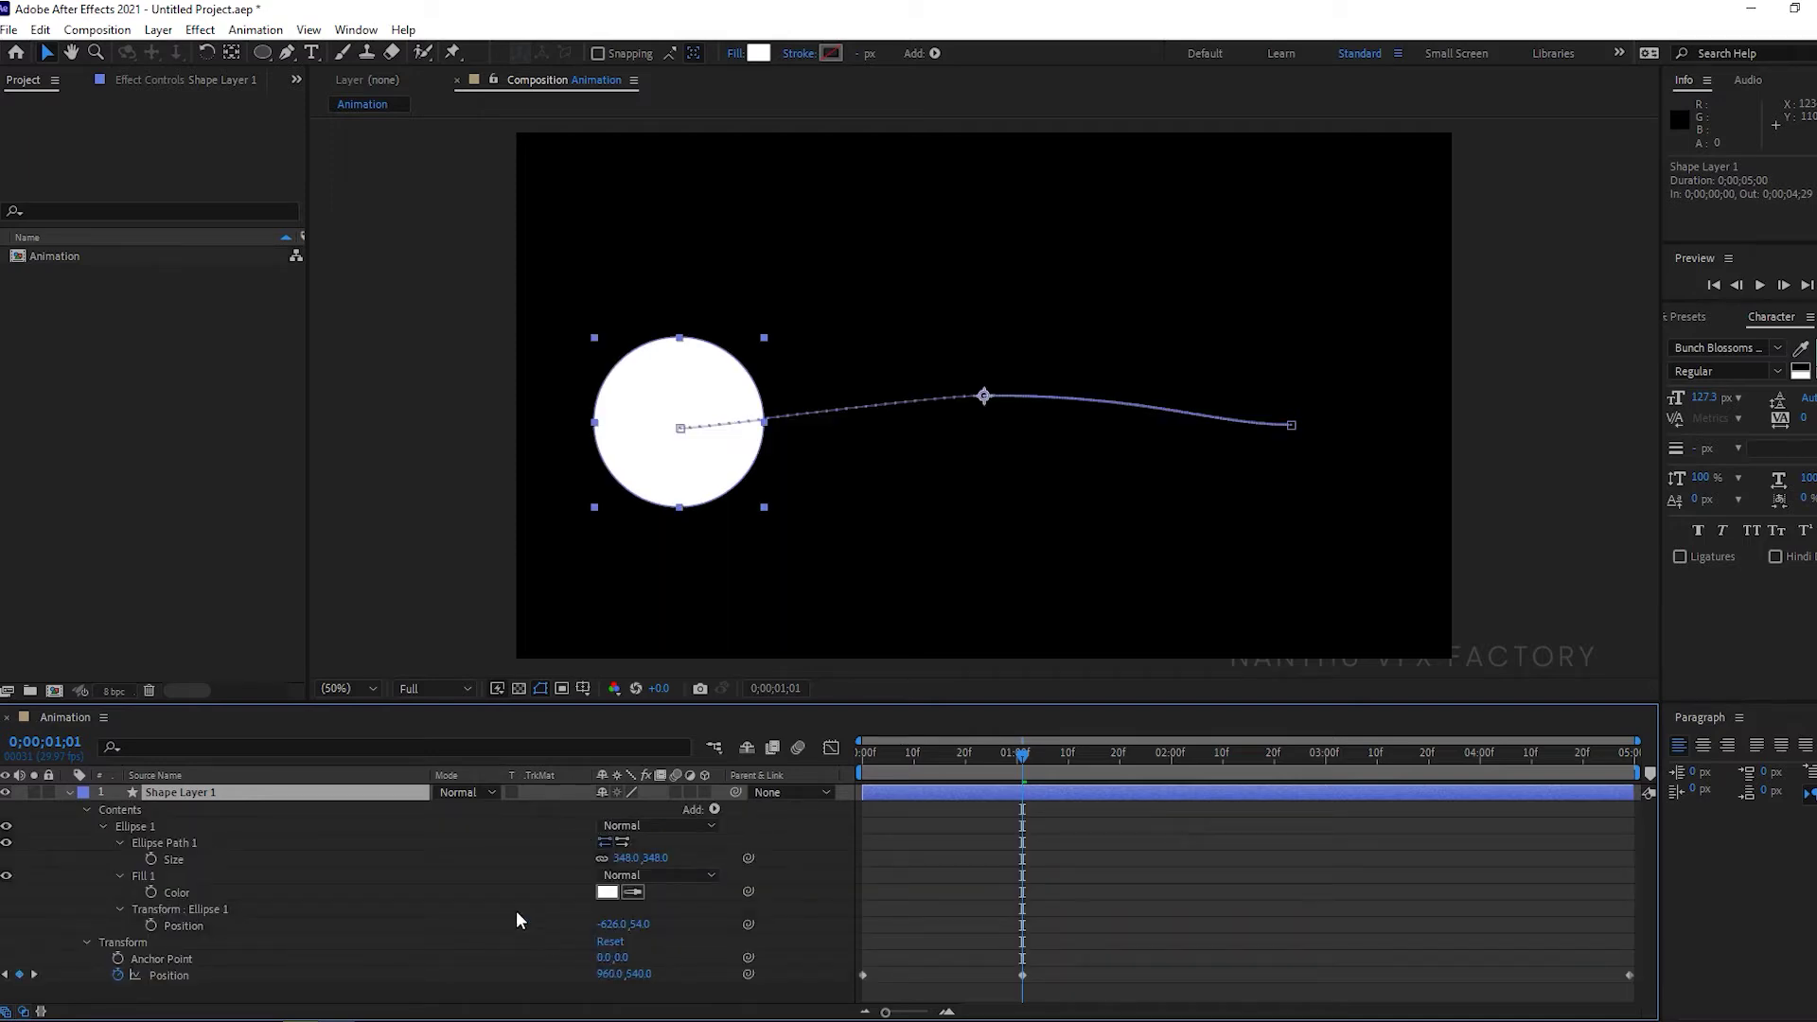
key(u)
click(119, 809)
key(p)
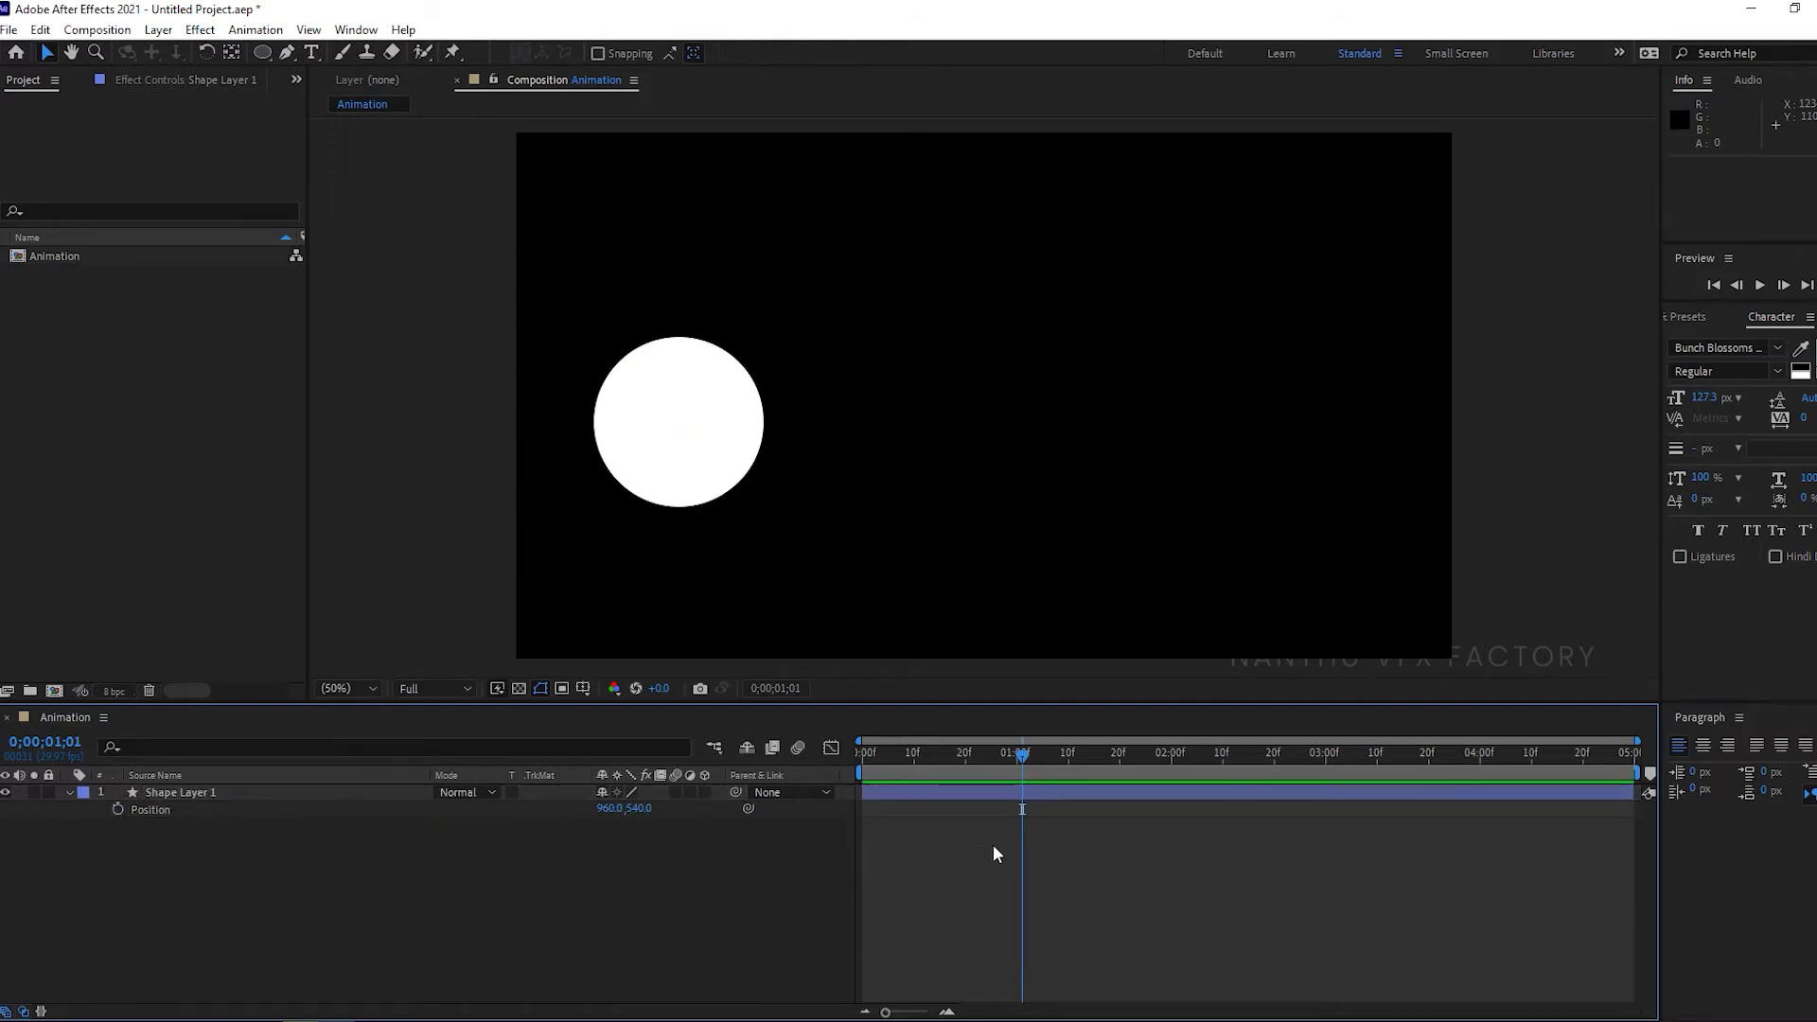
Reveal the circle layer's Anchor Point and Rotation, set the anchor point to -324, 0 and test the rotation up to 1x+95°
drag(903, 766, 1121, 761)
click(931, 791)
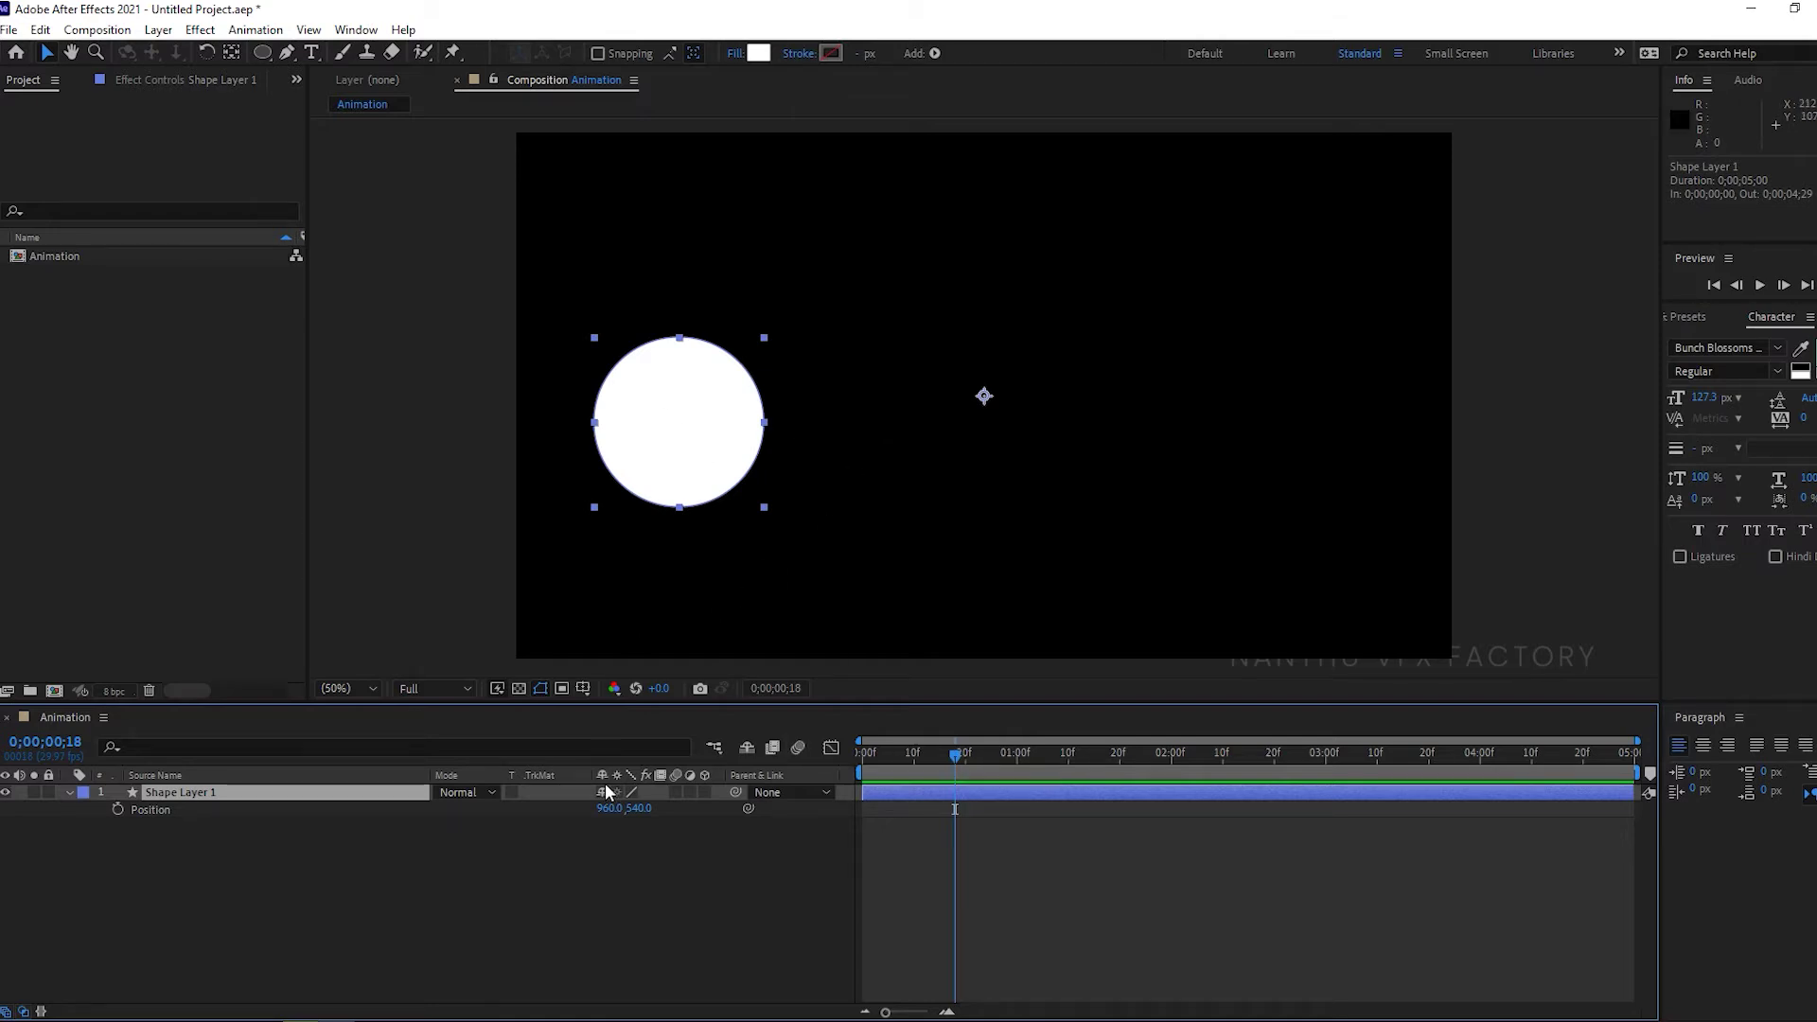
key(a)
key(shift+r)
drag(620, 824, 282, 808)
key(ctrl+z)
drag(654, 824, 1000, 831)
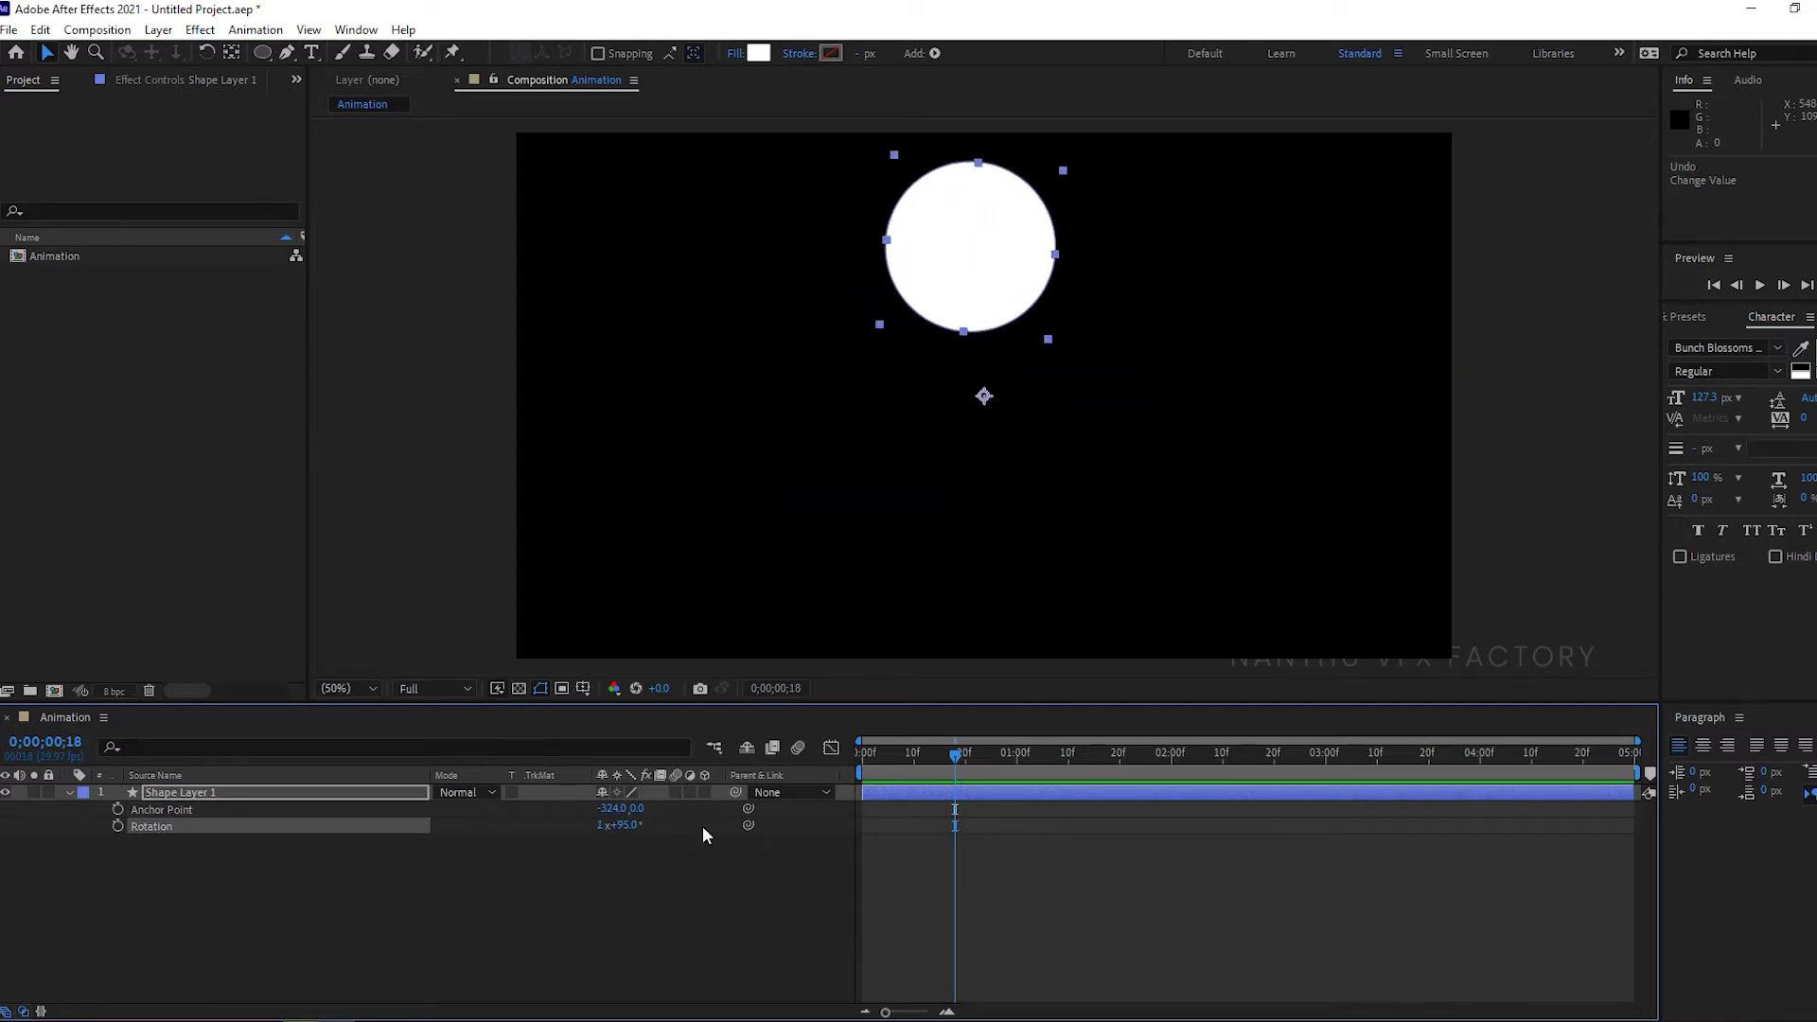
Set the circle layer's anchor point to -297, 0 and rotate the layer to 321°
drag(608, 810, 286, 835)
click(371, 878)
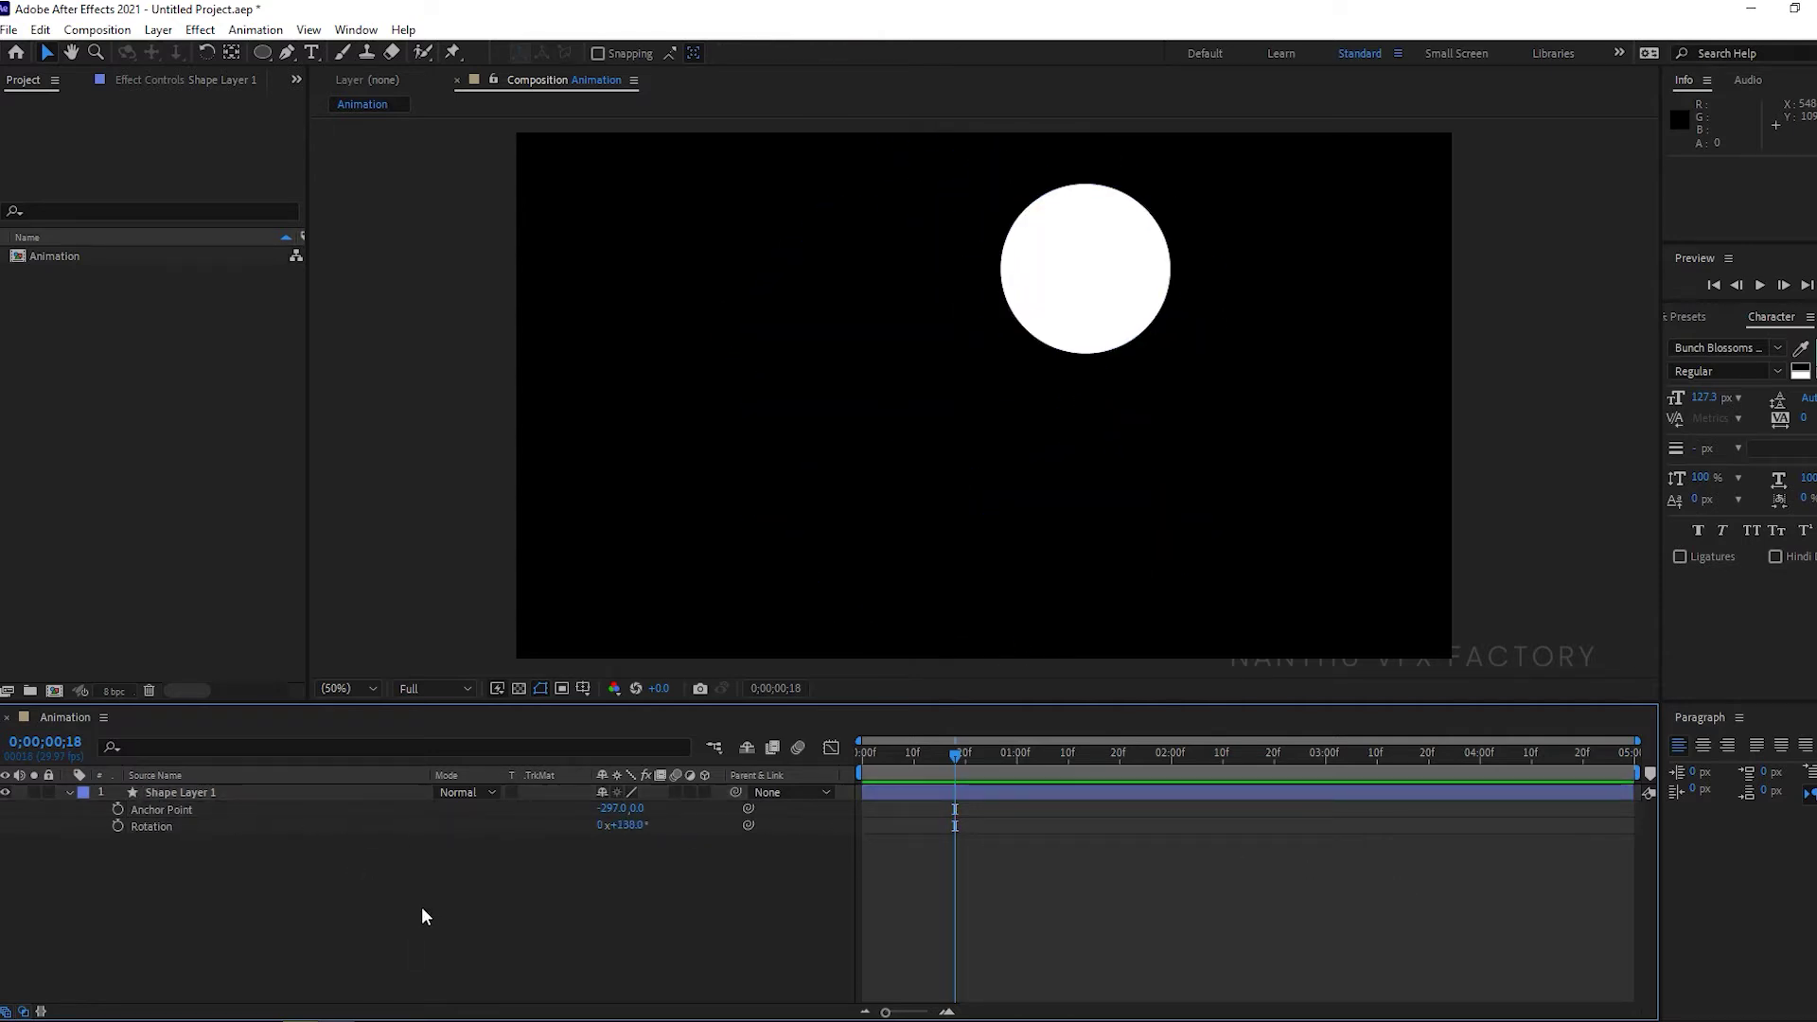
drag(622, 825, 804, 825)
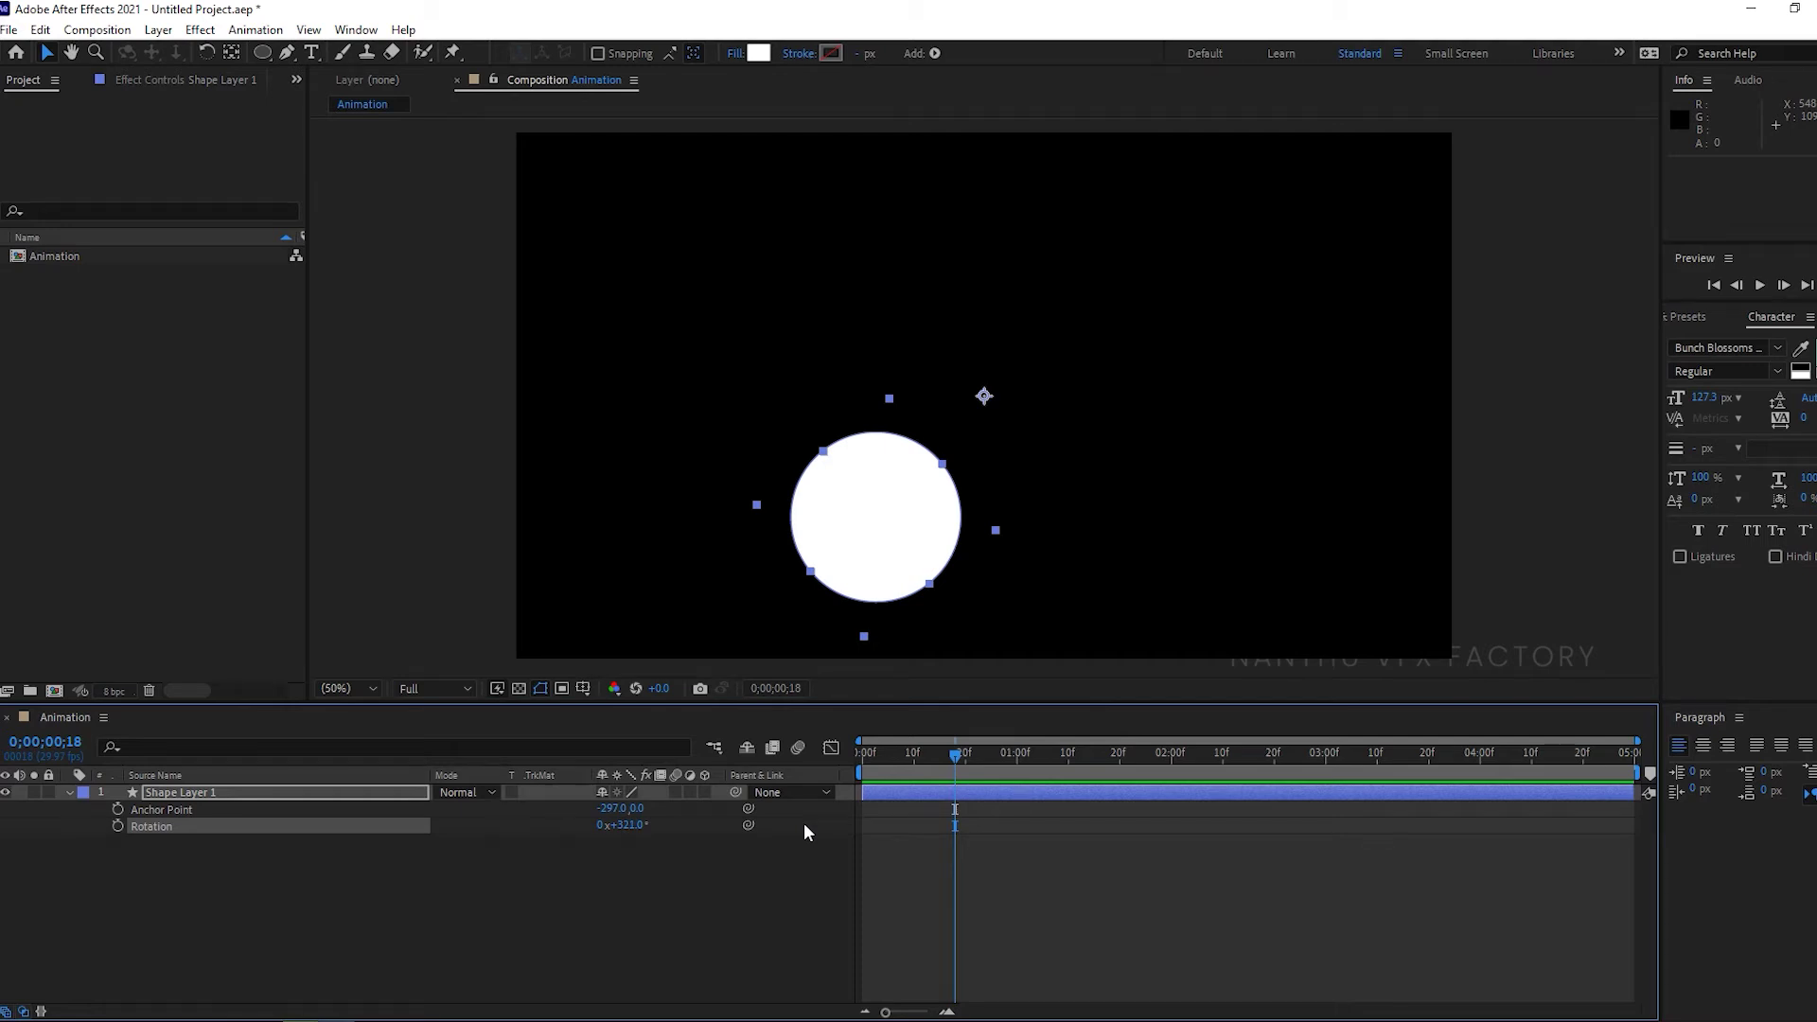
Add the expression "time" to the circle layer's Rotation and preview it from the first frame
alt+click(117, 826)
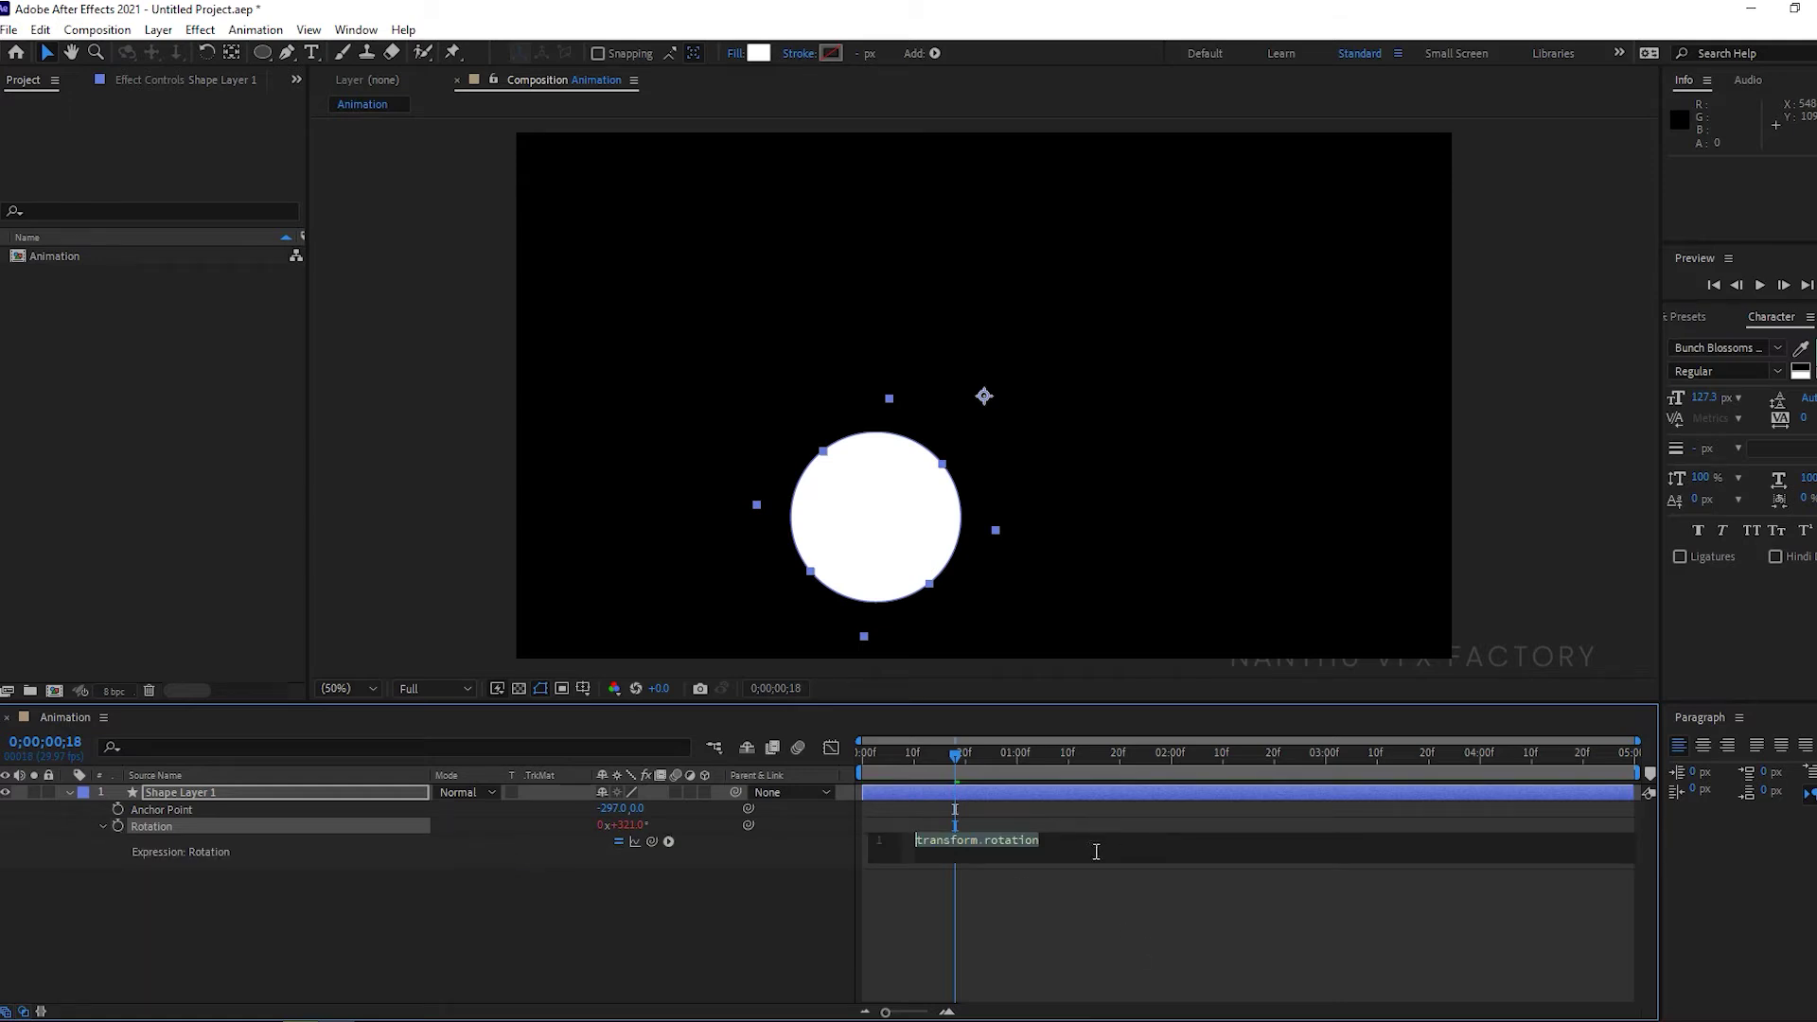
text(time)
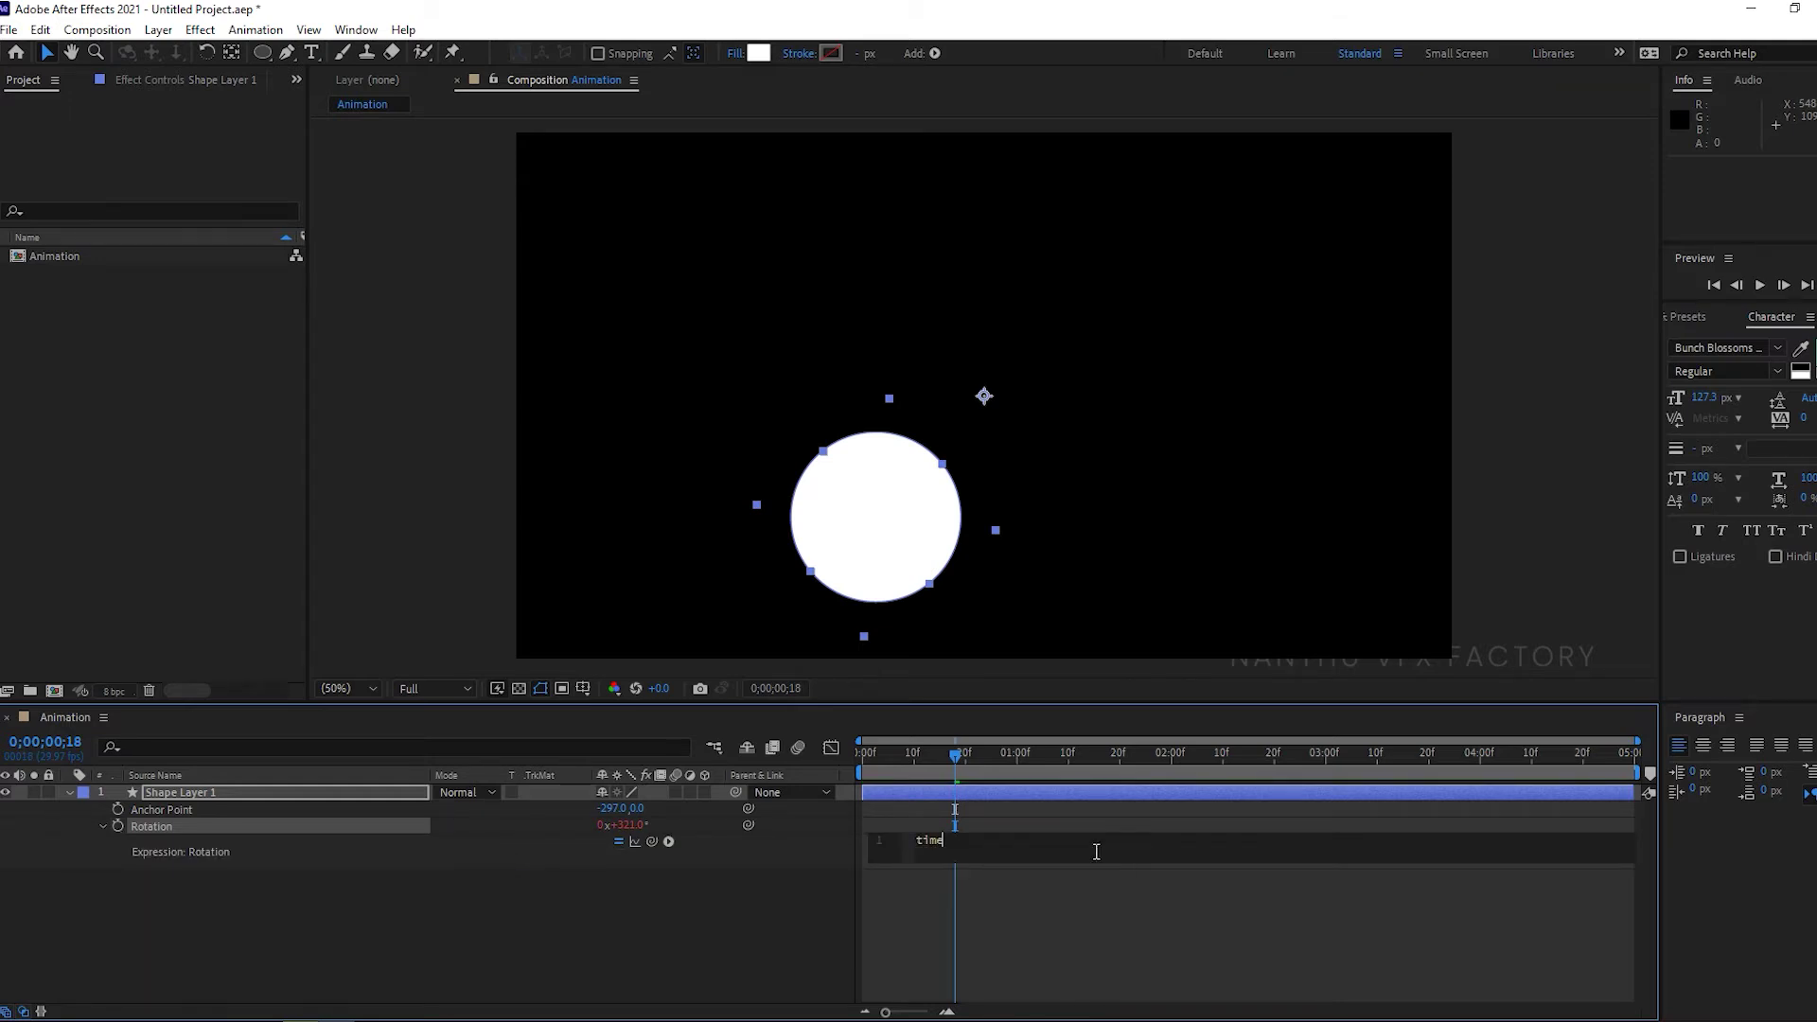
key(Return)
click(1066, 933)
drag(960, 758, 628, 759)
key(space)
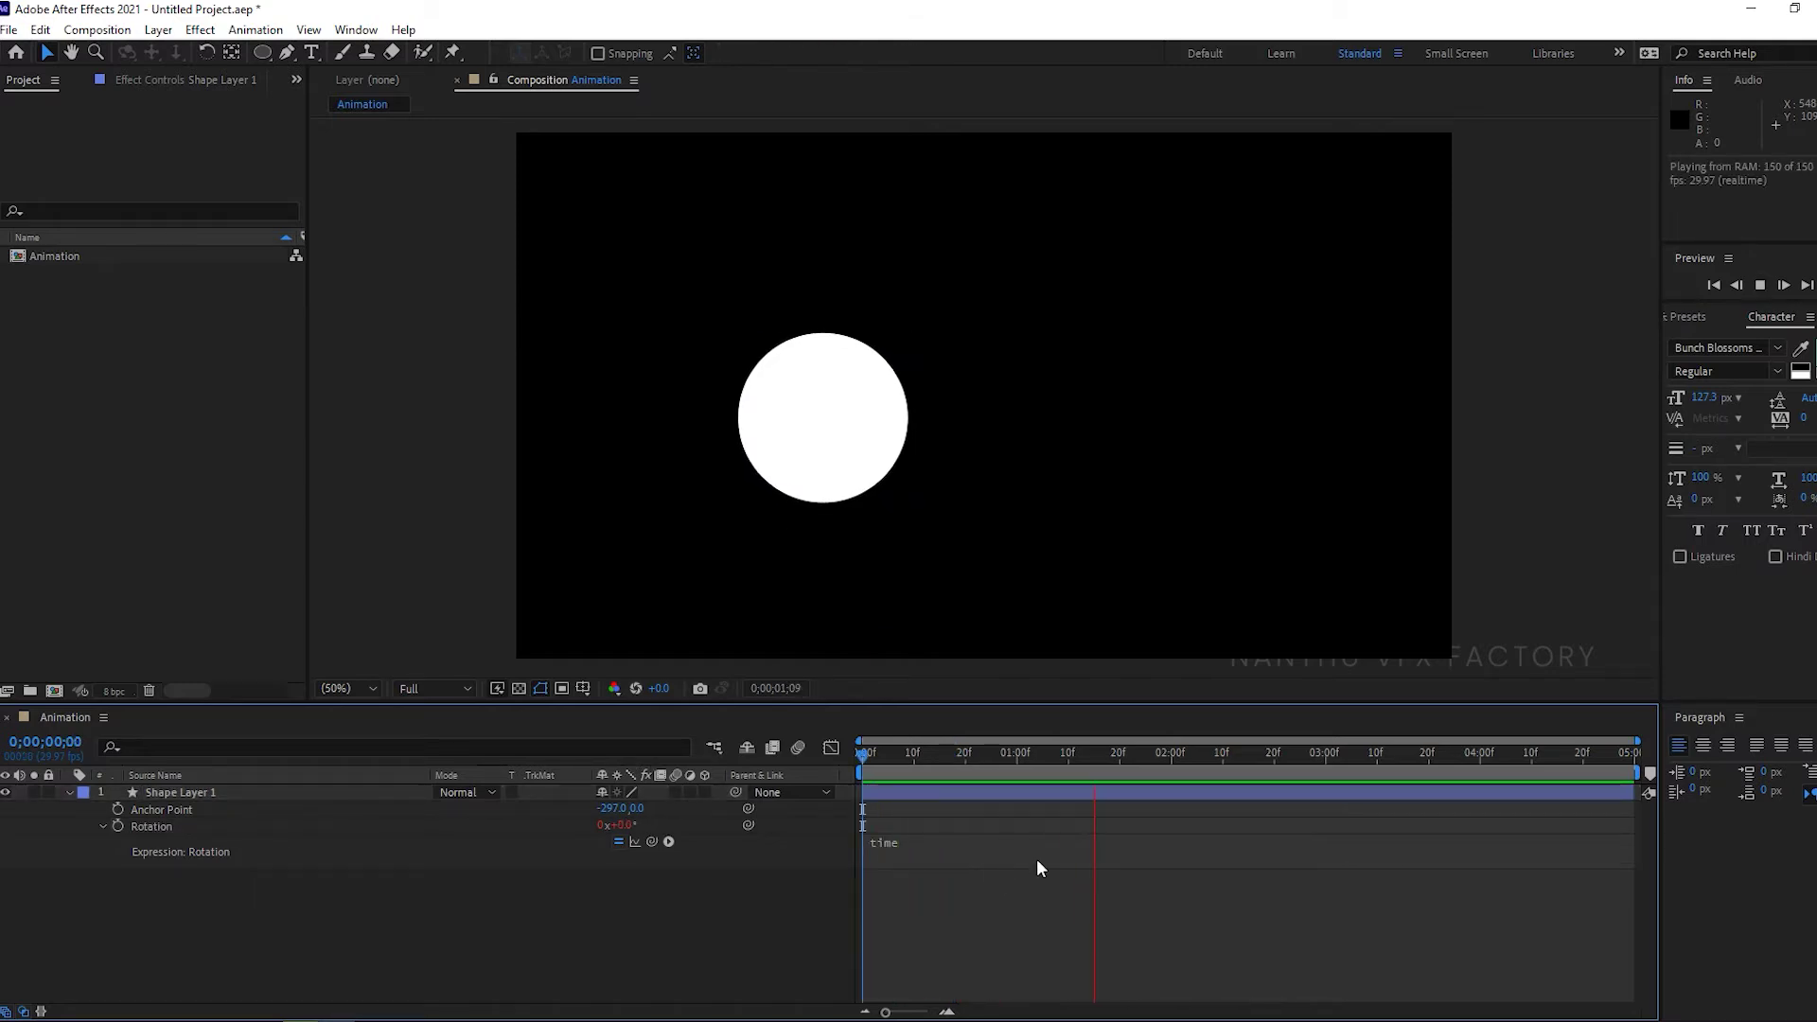
key(space)
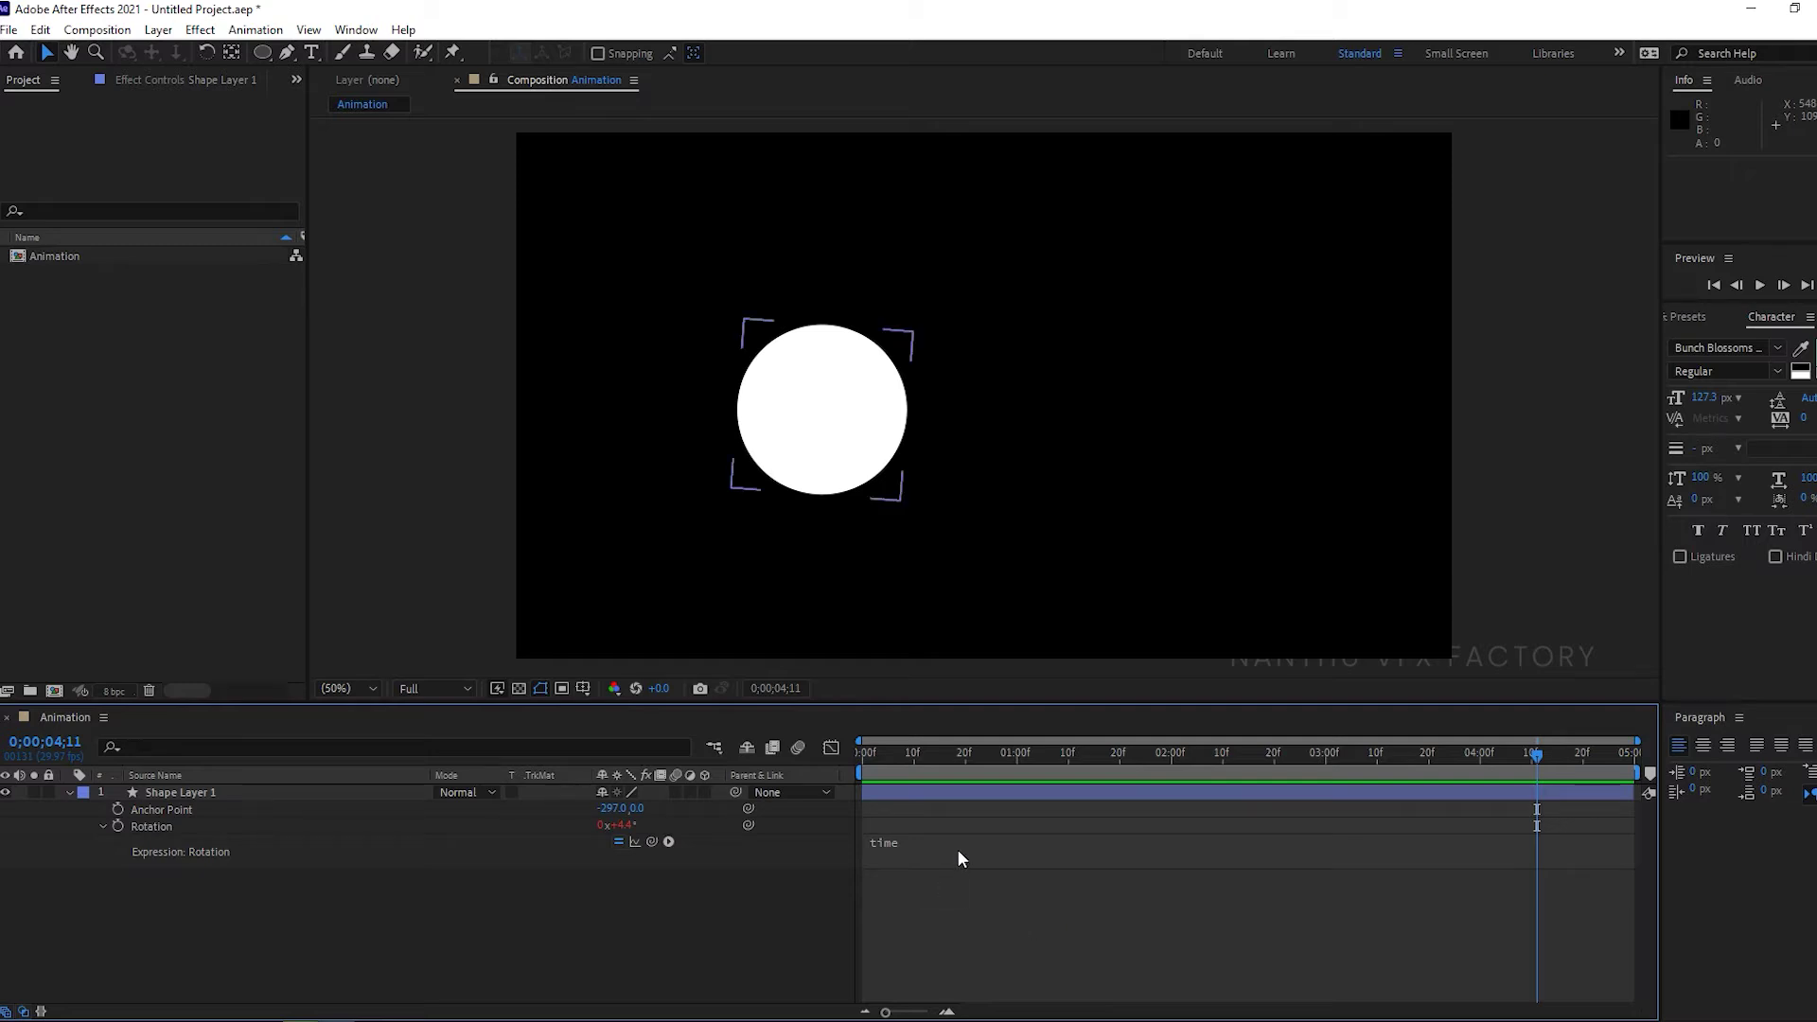
Scrub between the first frame and 0;00;00;09 to examine how the time expression changes the rotation value
drag(912, 758, 846, 760)
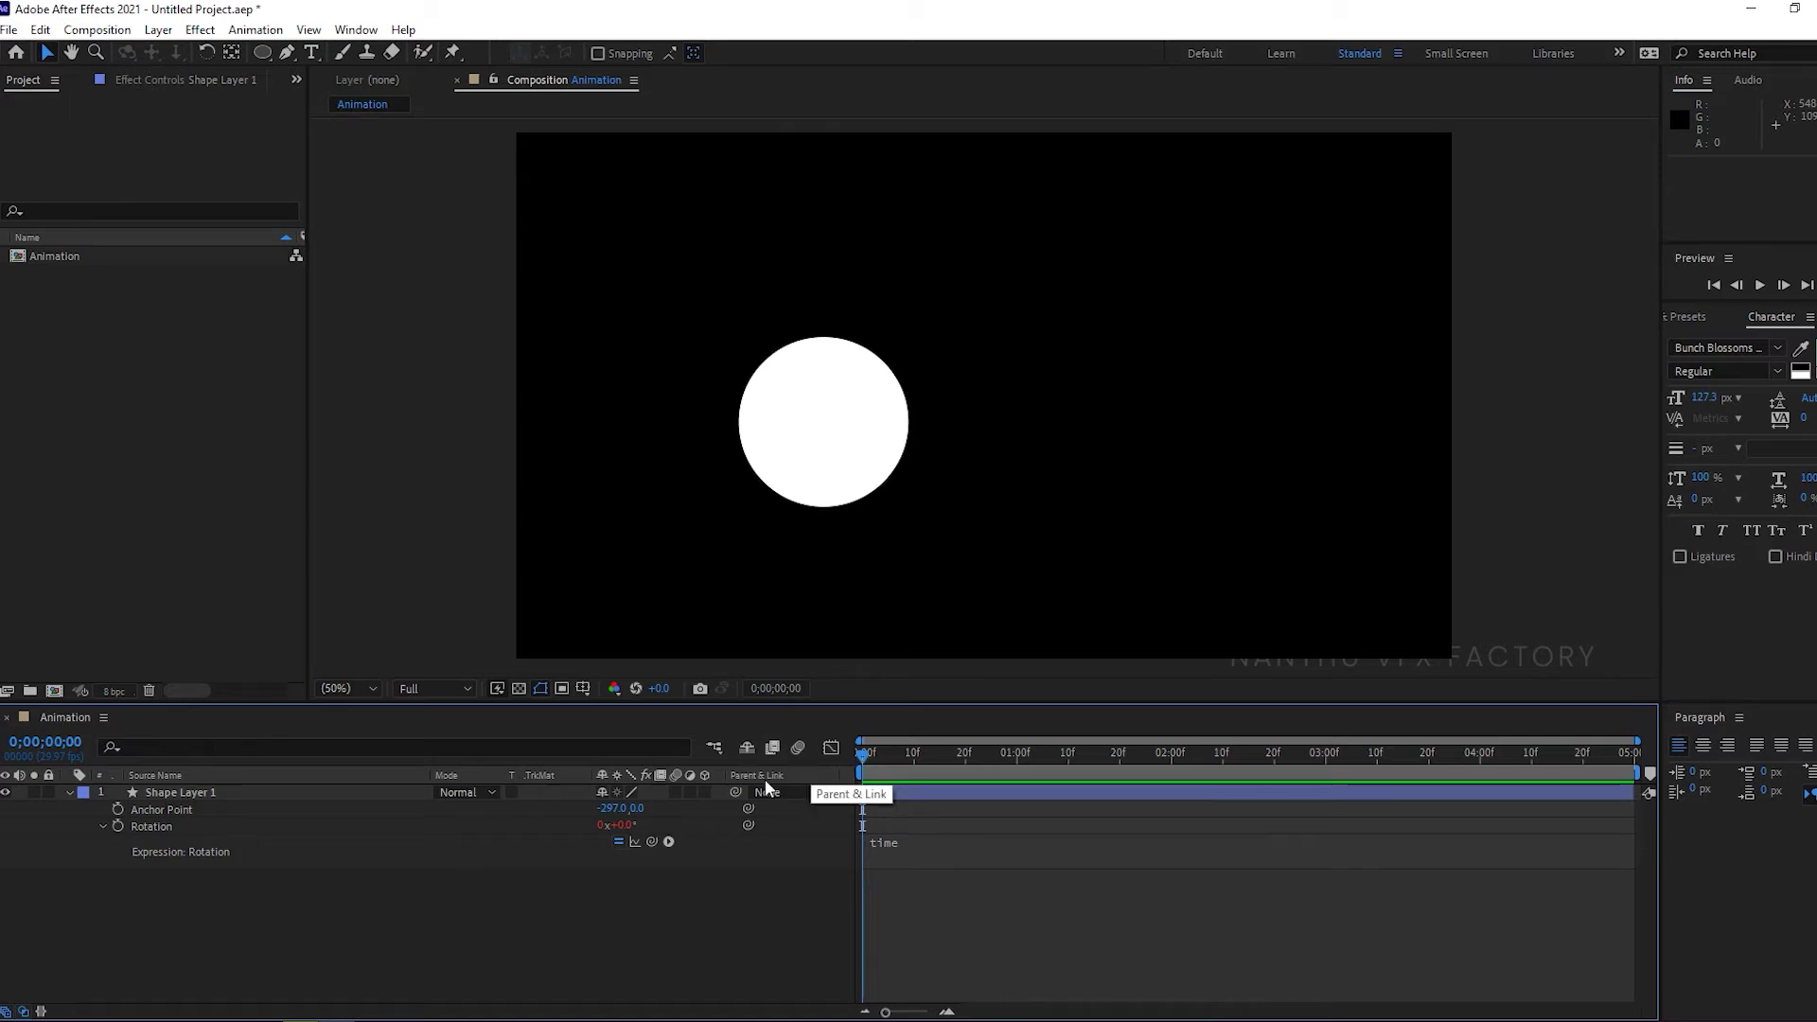
drag(865, 758, 913, 765)
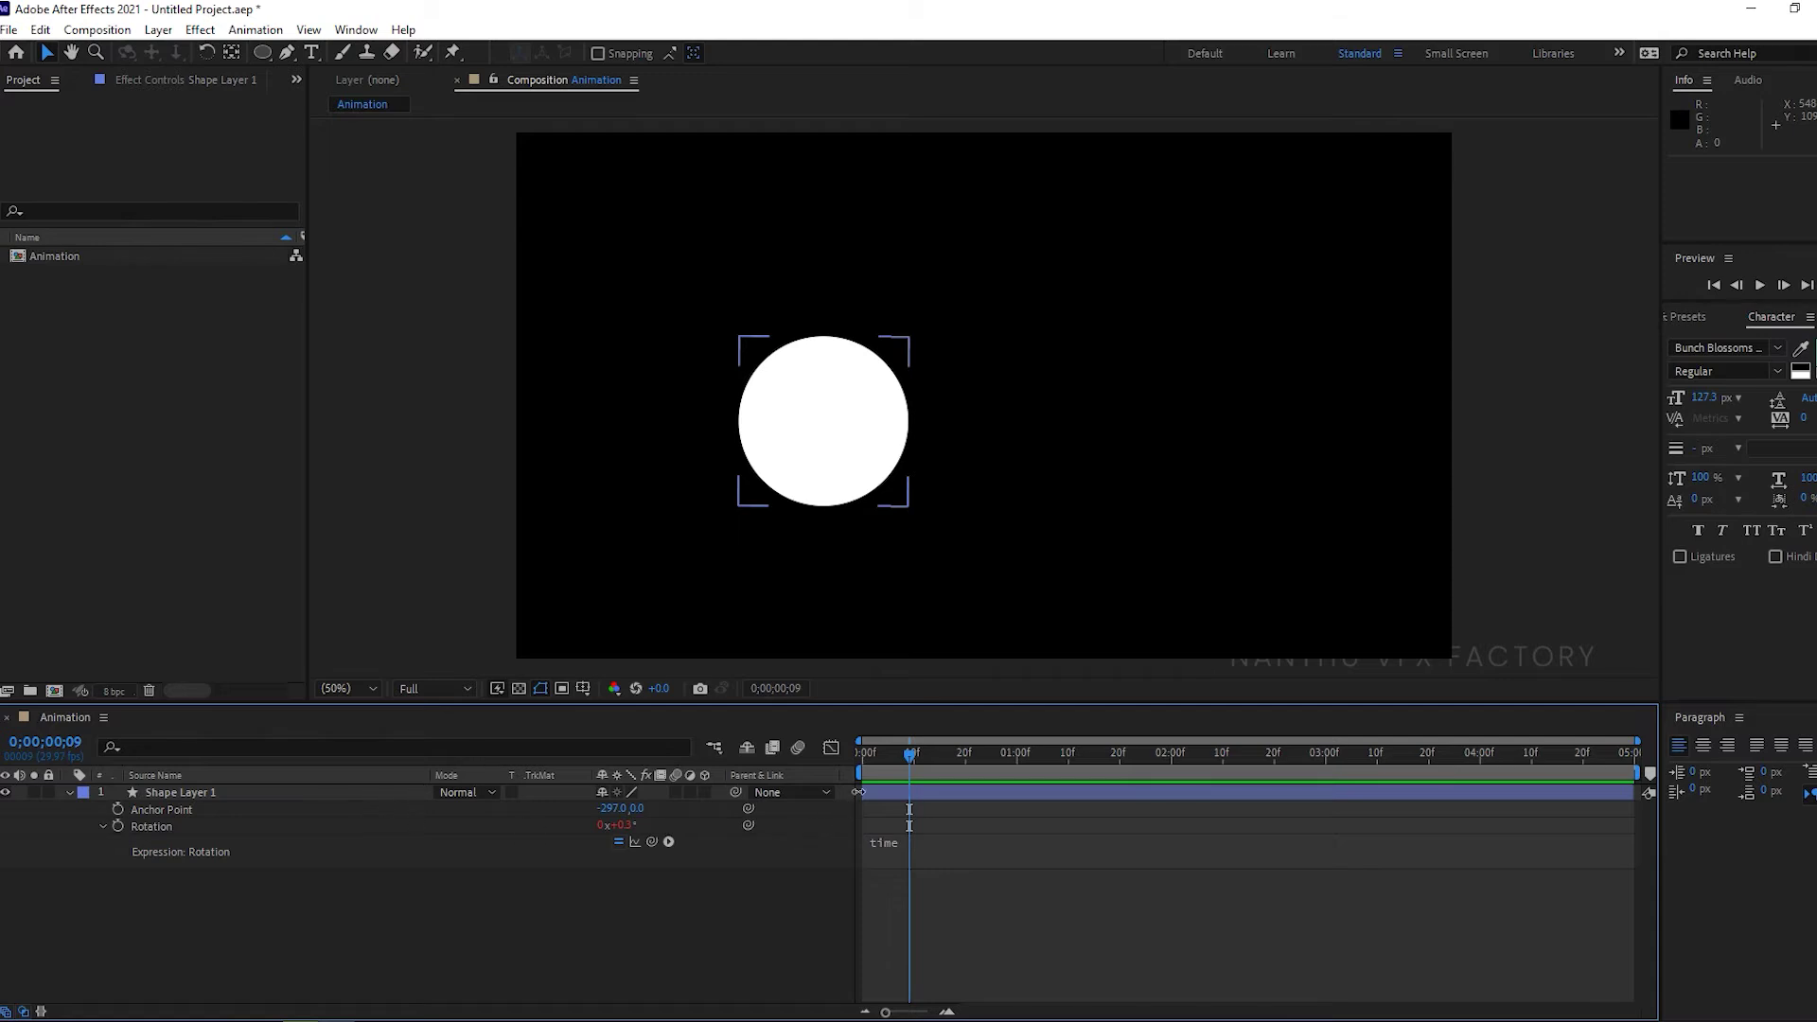
drag(898, 761, 848, 754)
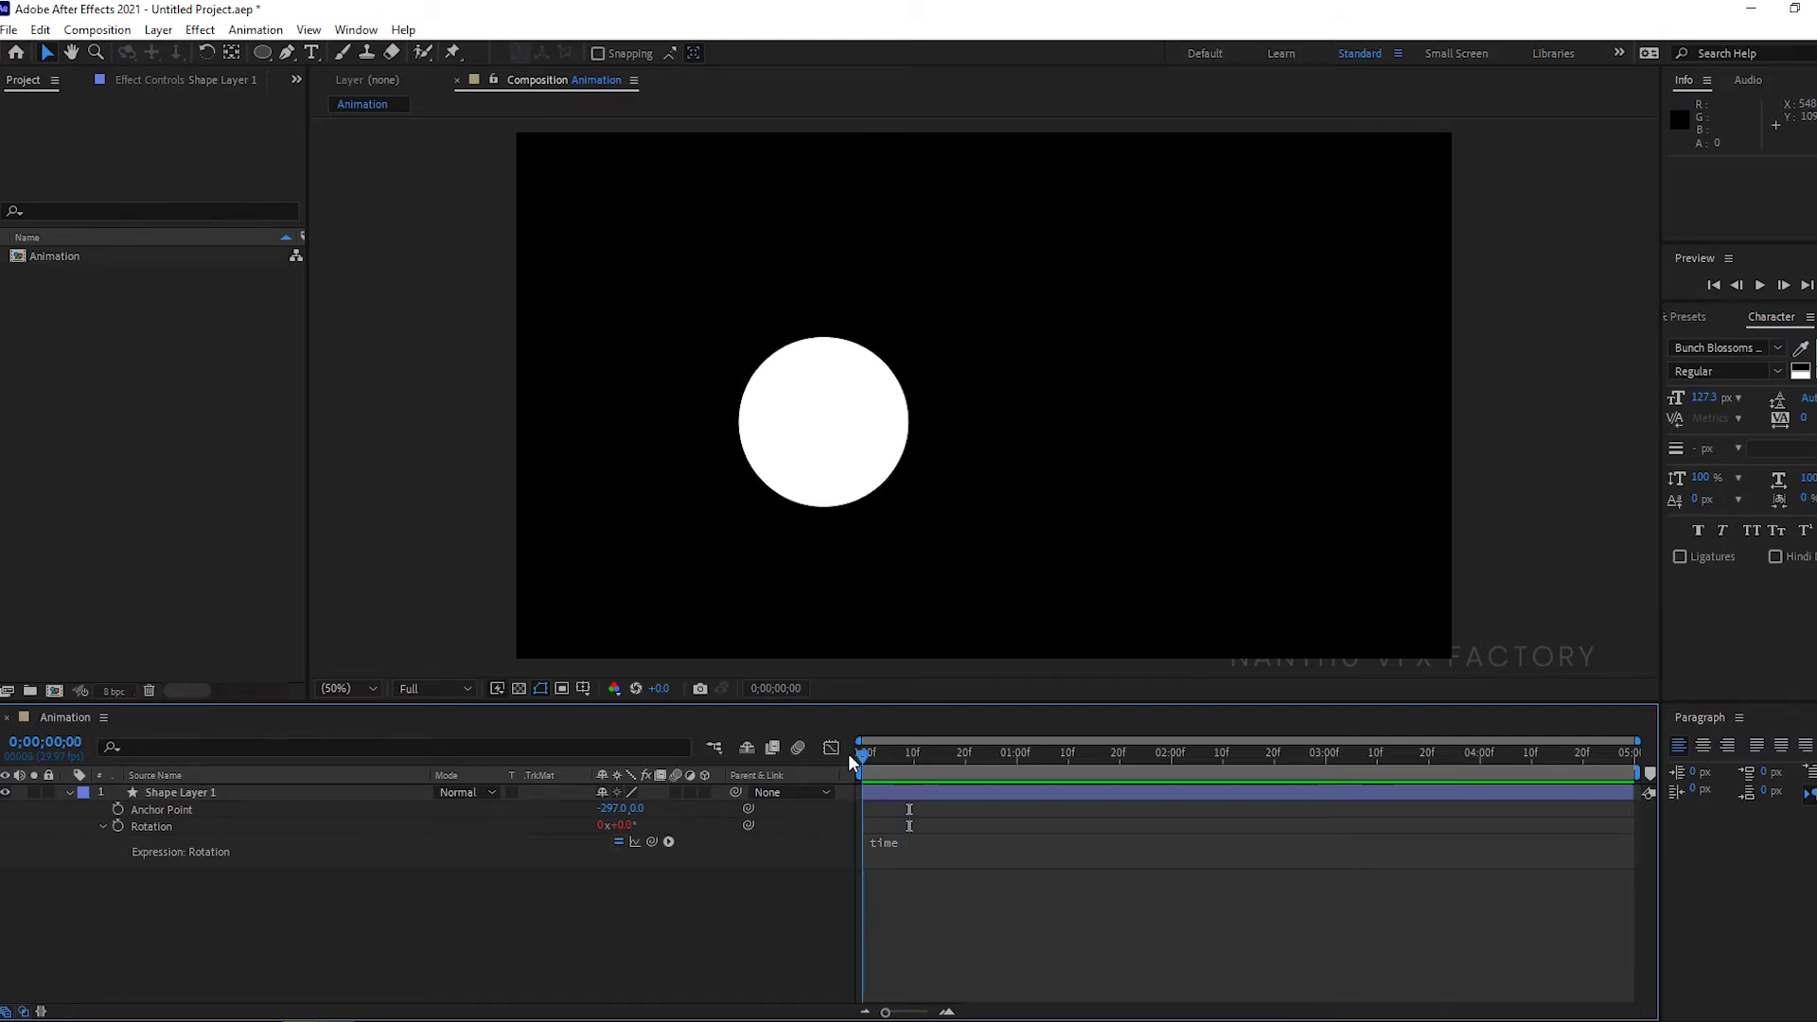
Change the Rotation expression to "time*200" and preview the circle's orbit
click(1003, 852)
click(1032, 852)
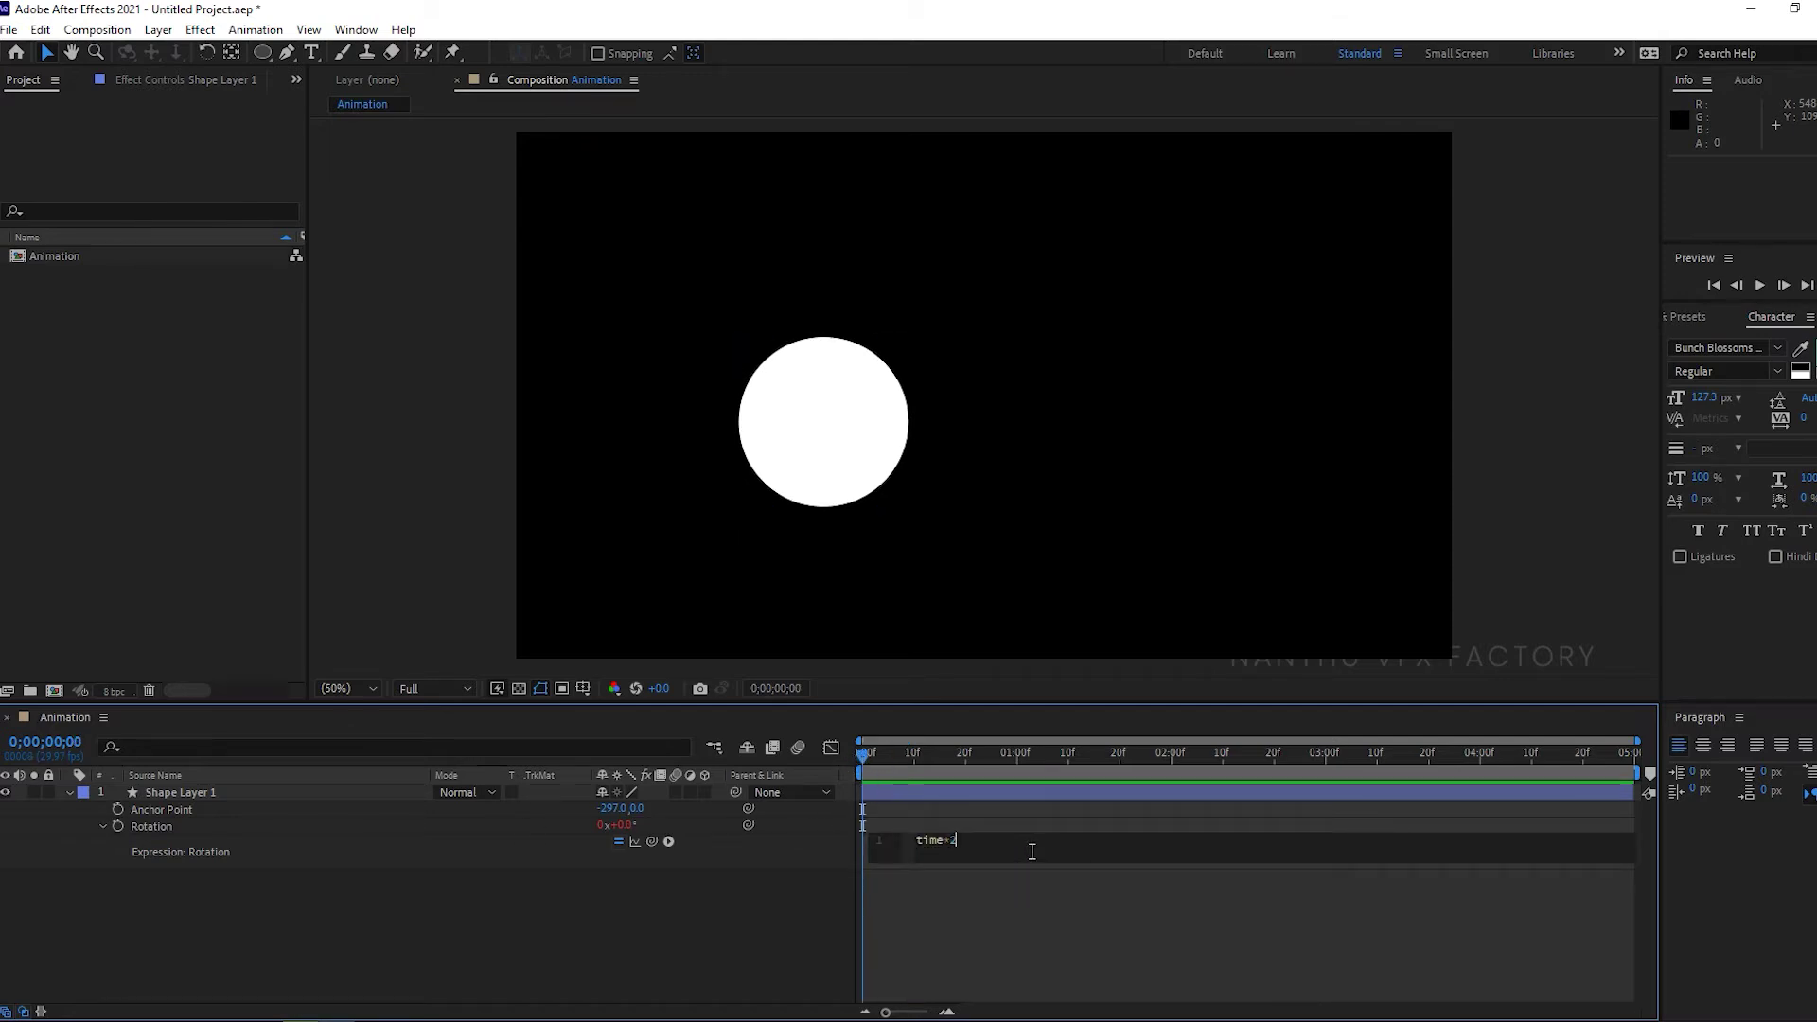
key(KP_Enter)
key(space)
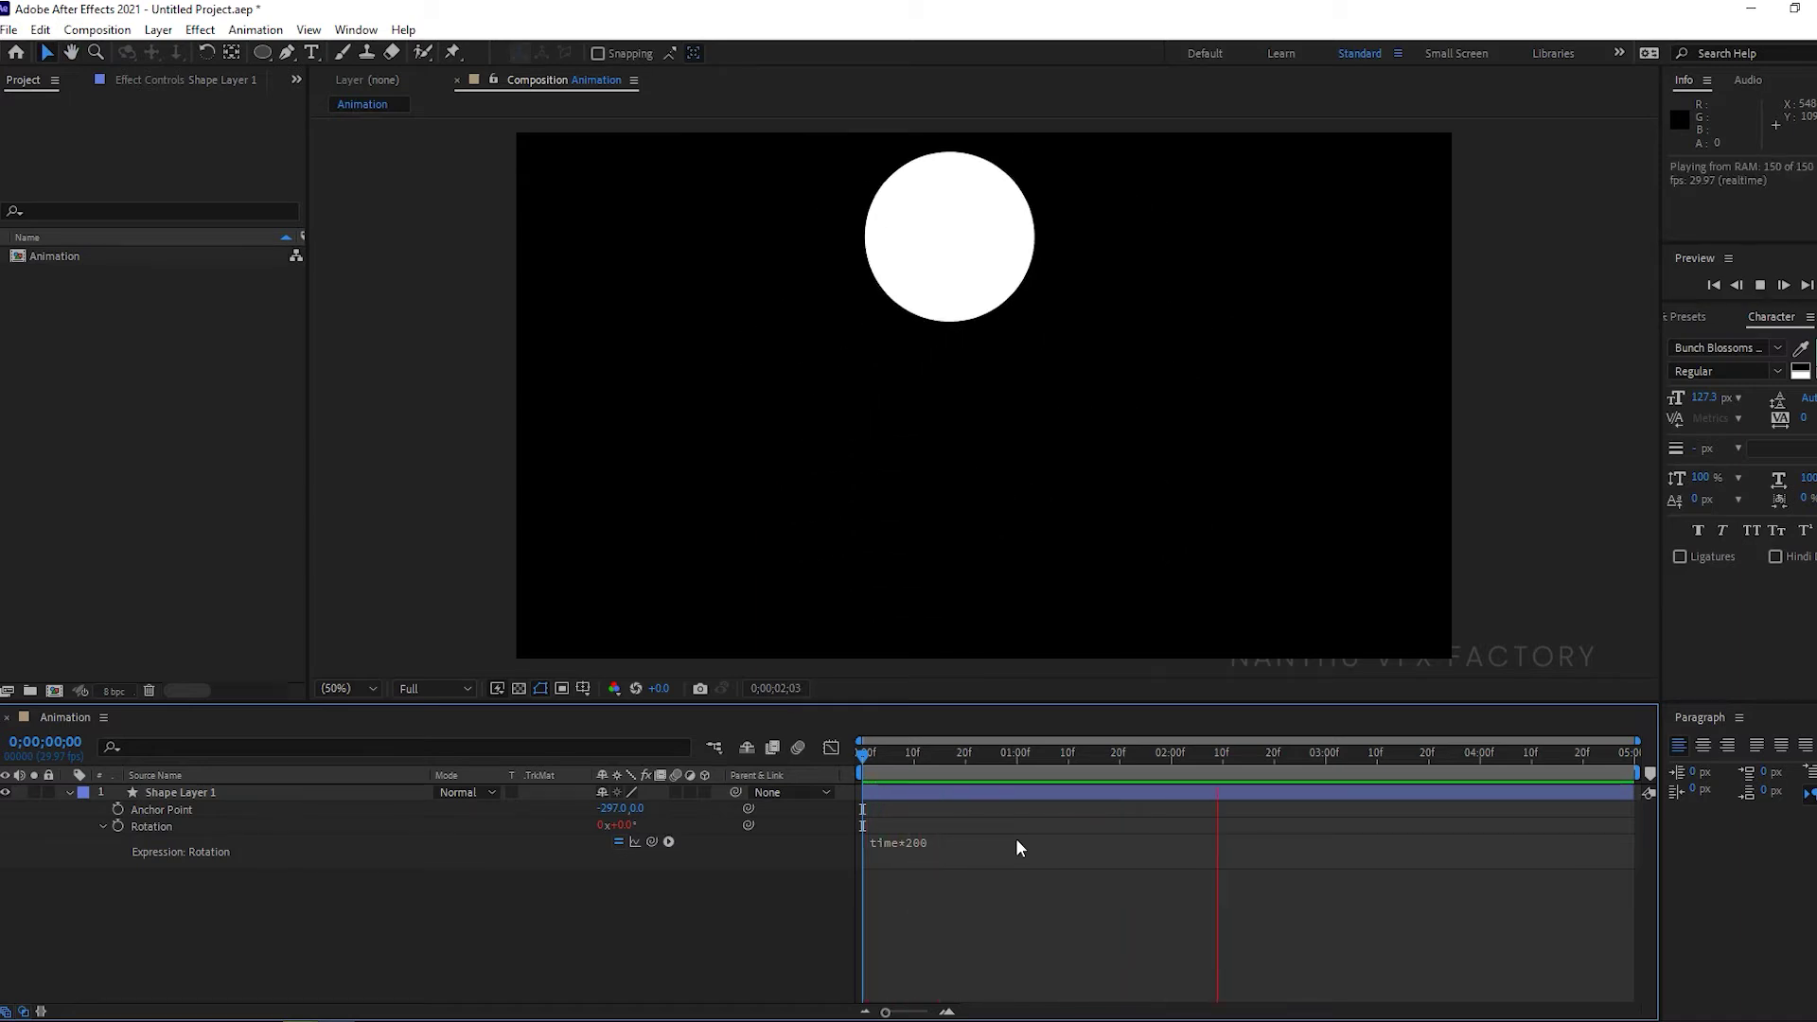
key(space)
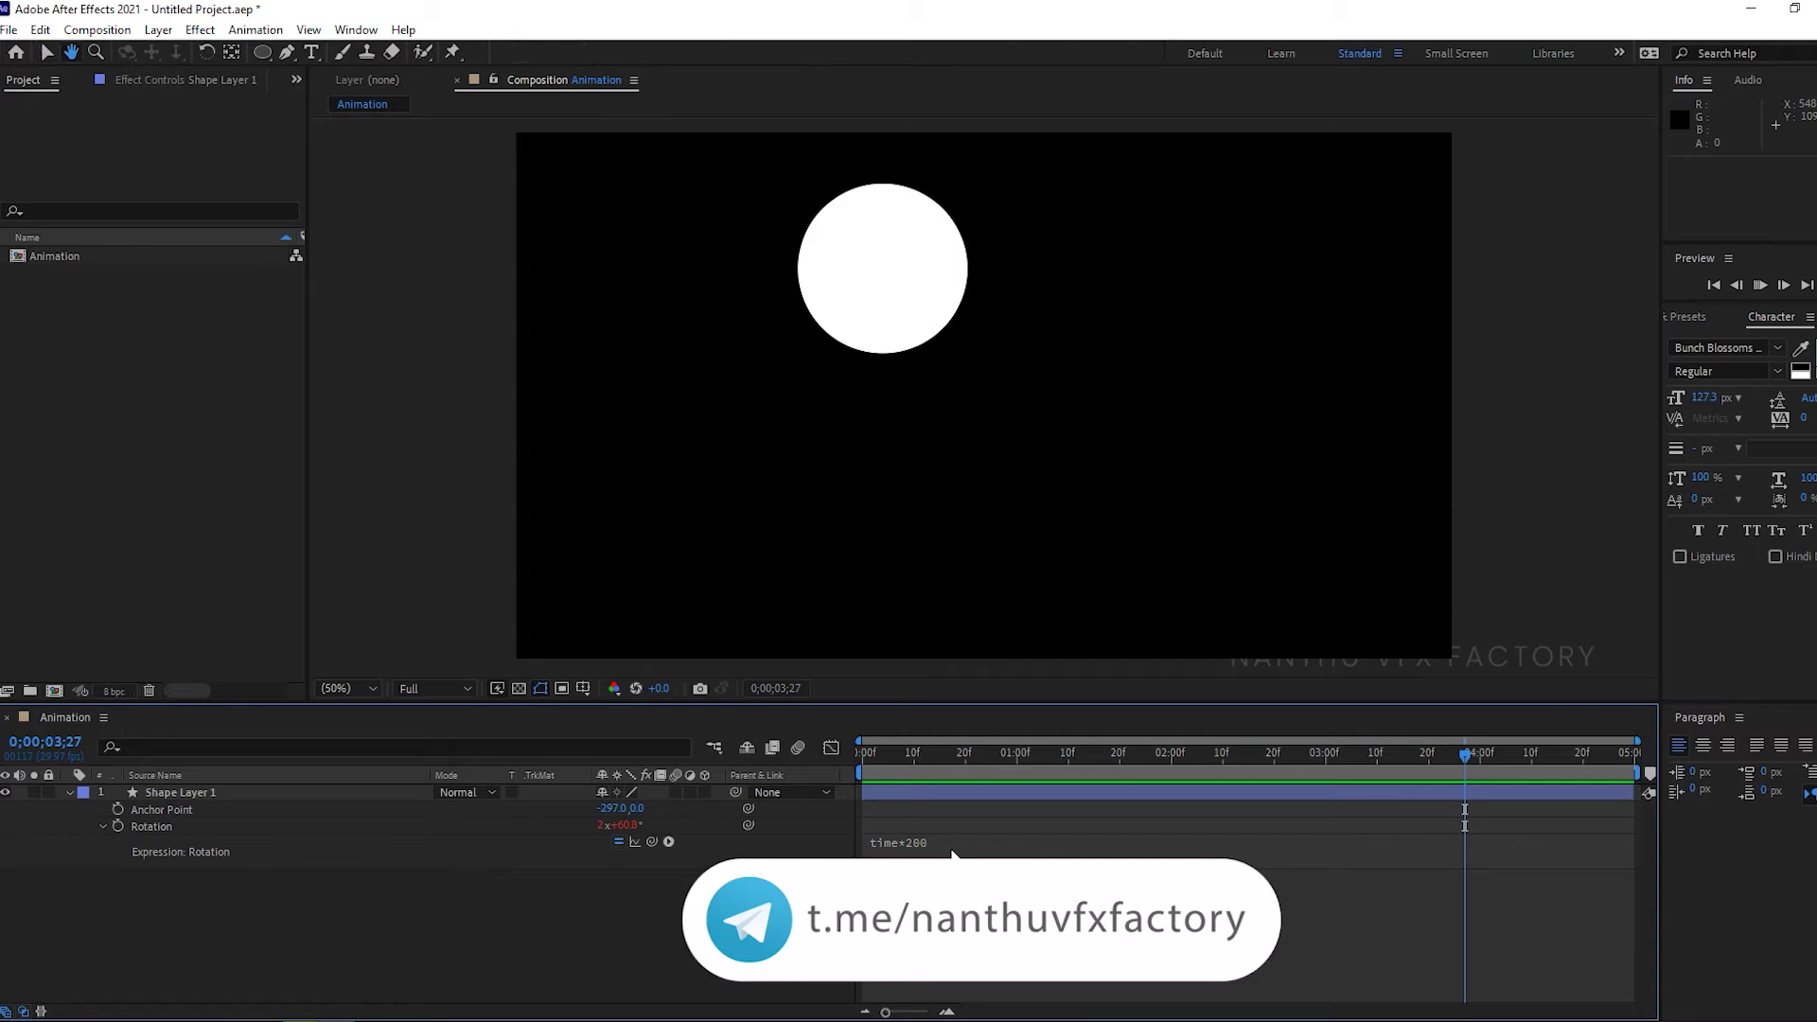
key(space)
key(space)
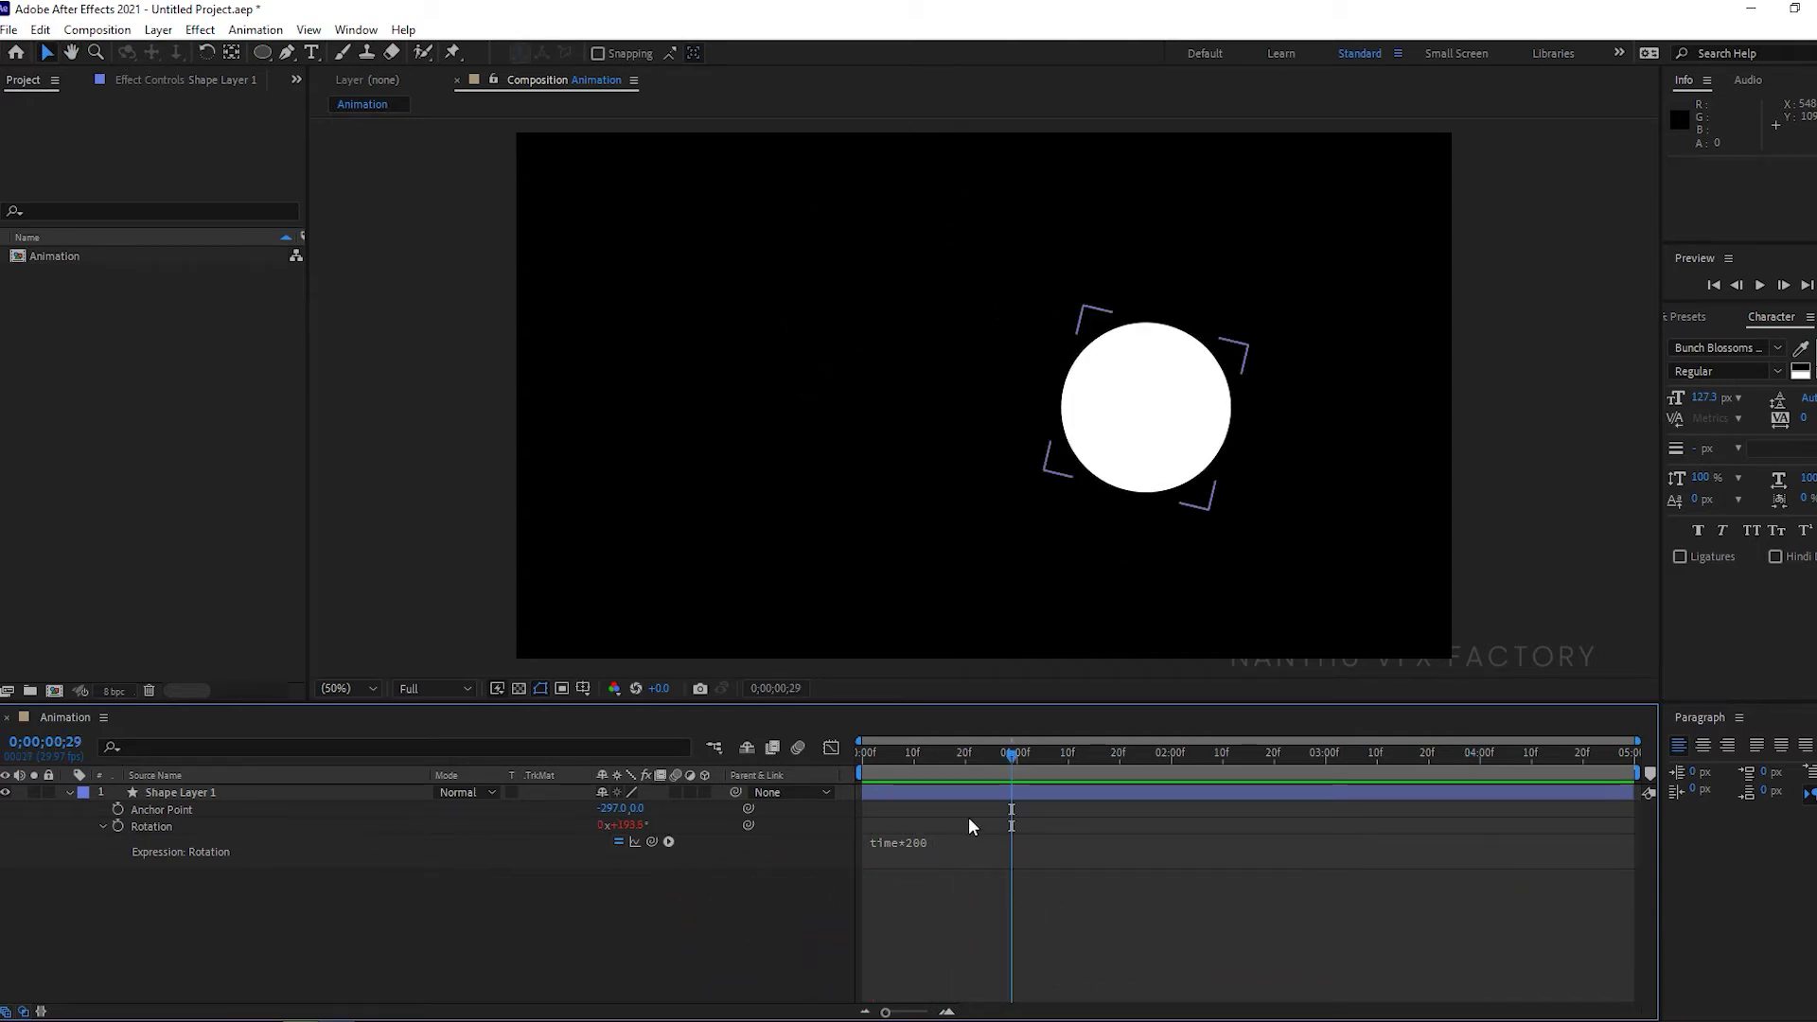
Show the post-expression graph of Rotation in the Graph Editor and switch it to the value graph
click(637, 844)
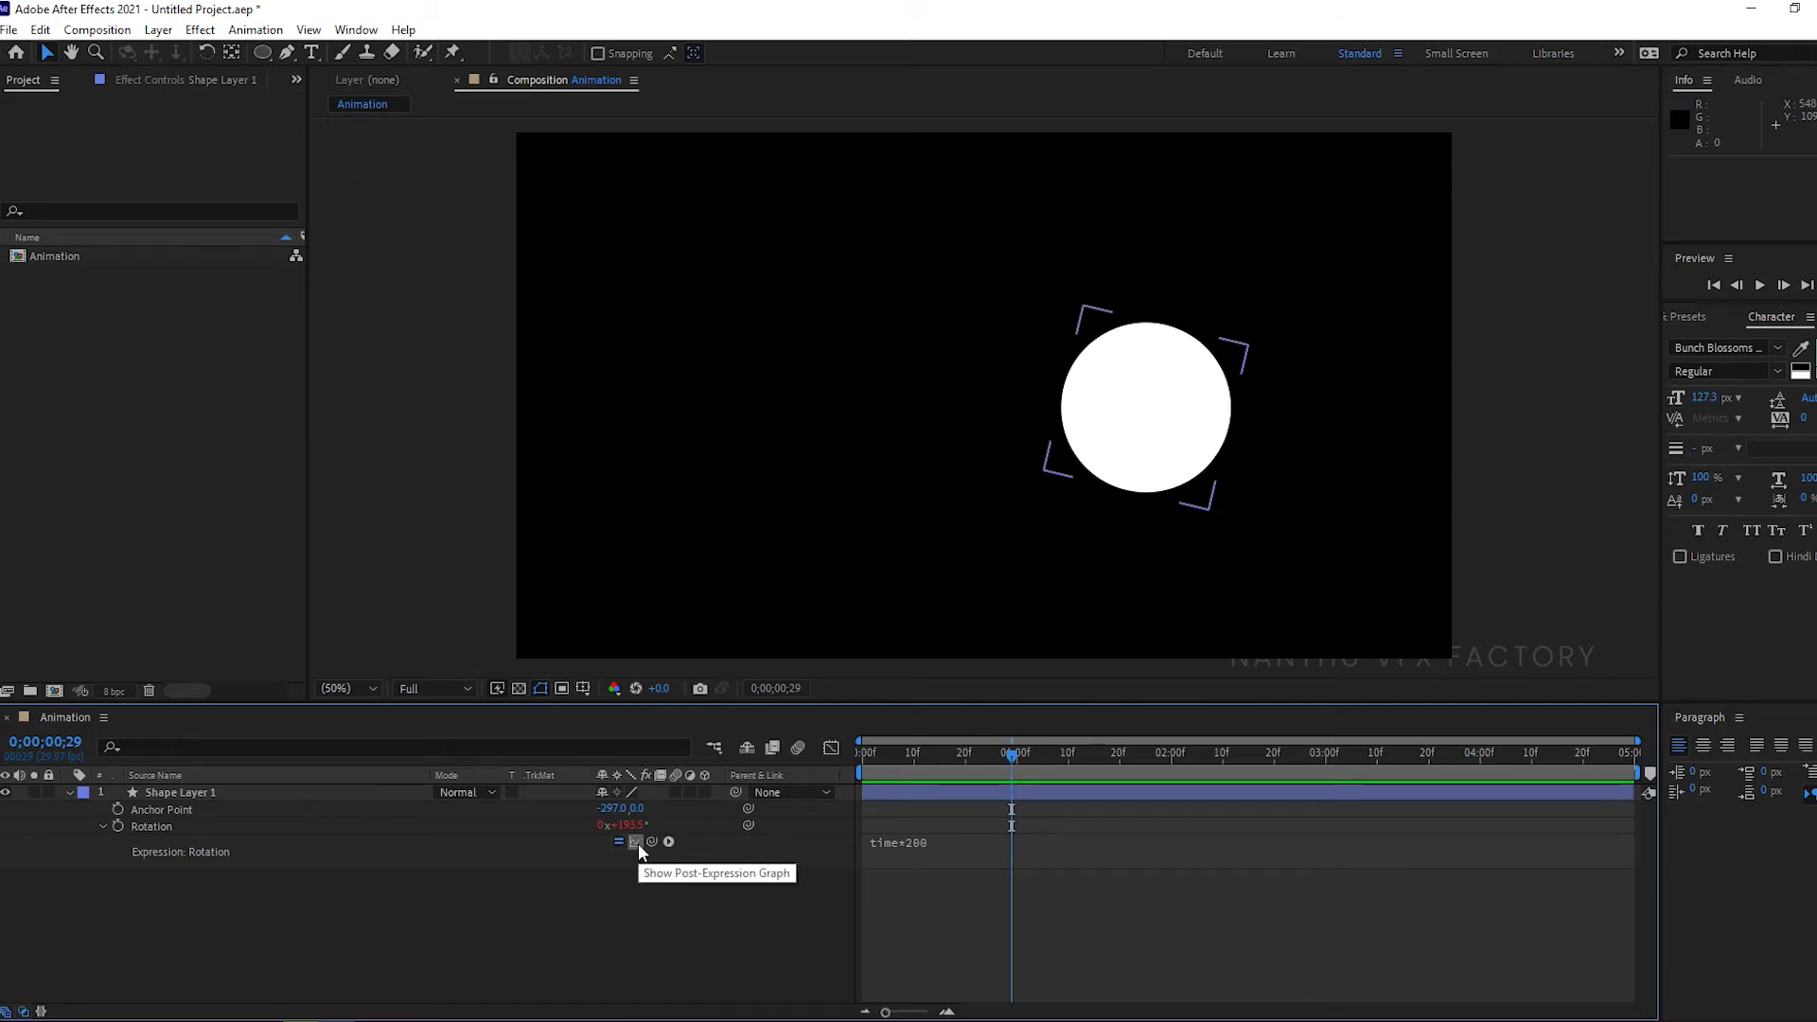
click(831, 748)
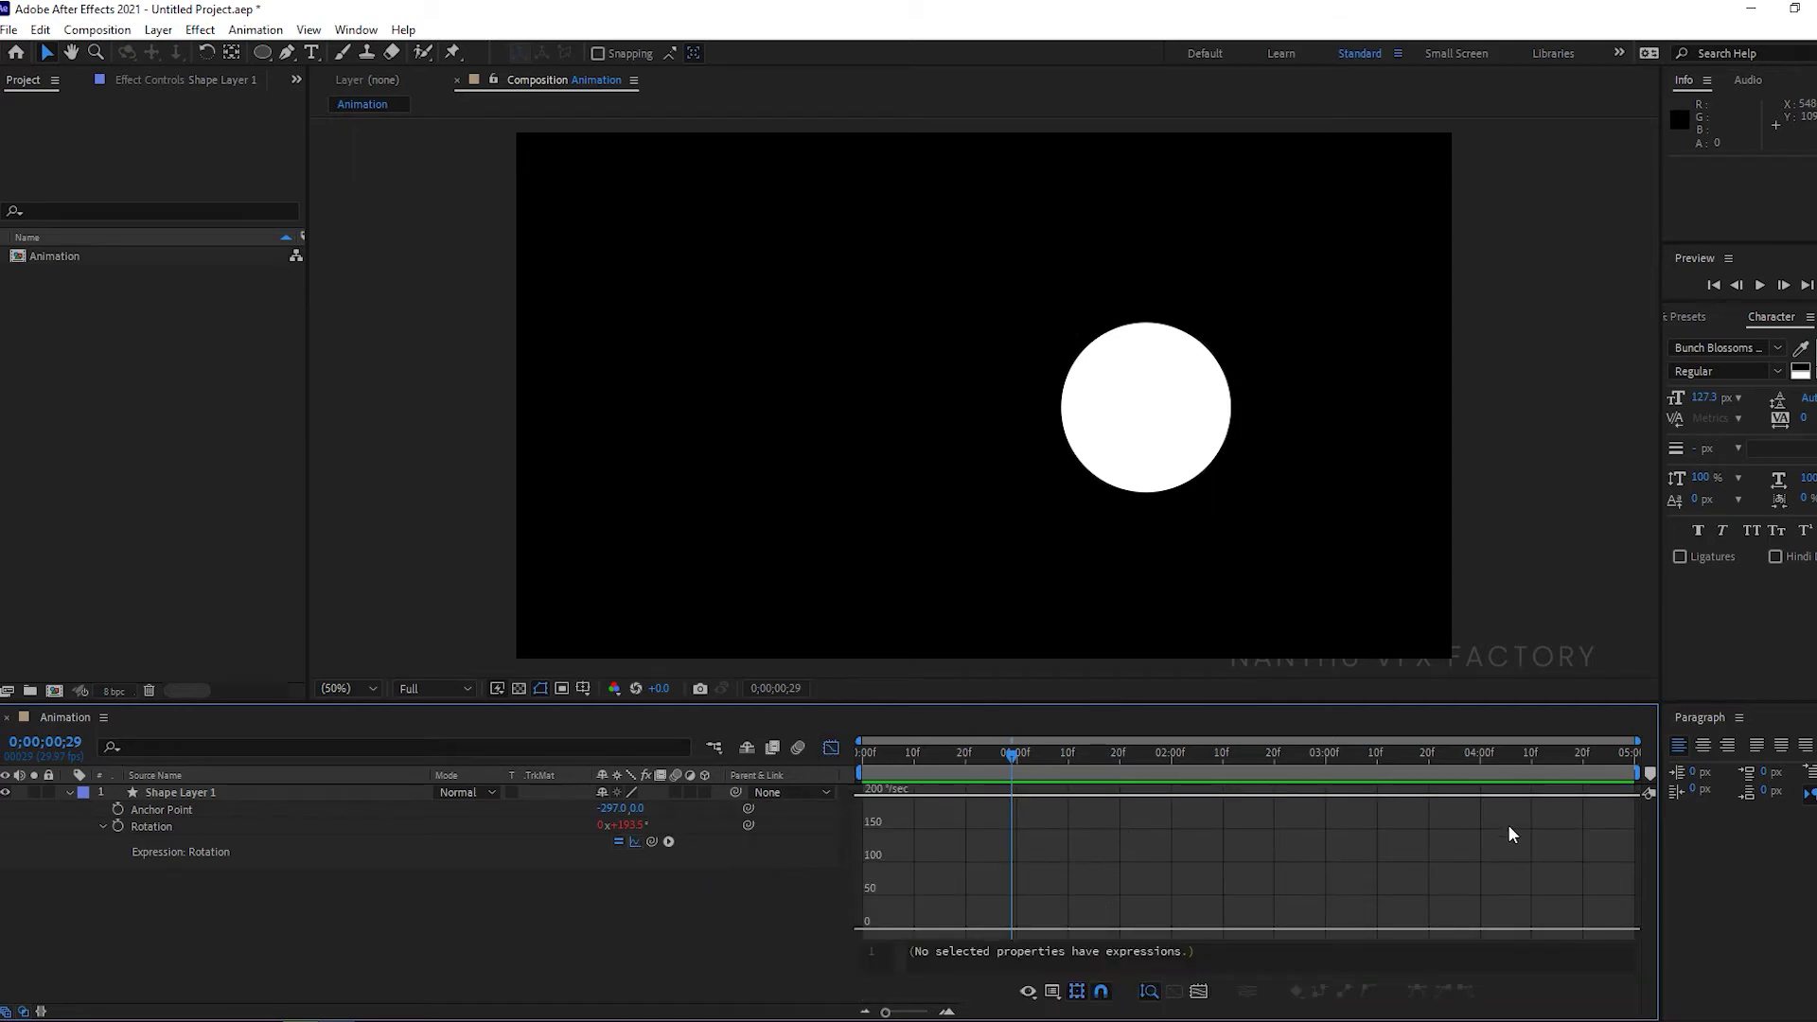
mouse_move(874, 796)
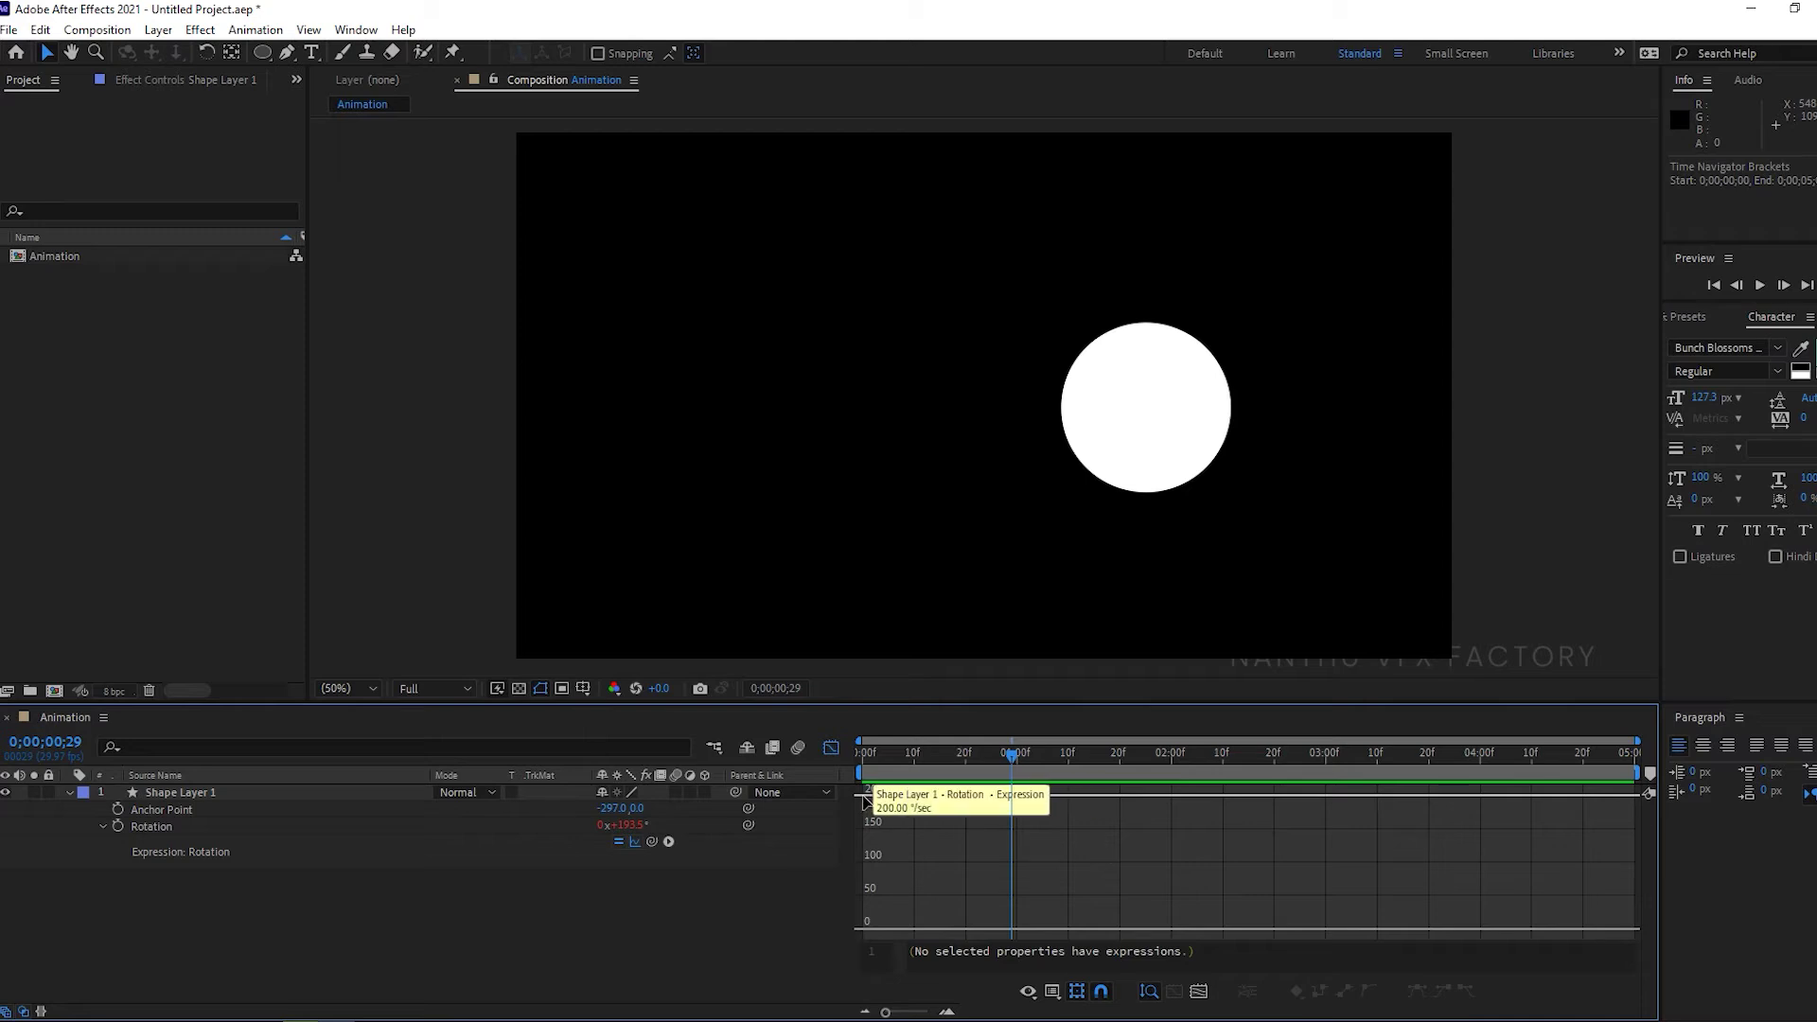
right_click(1110, 850)
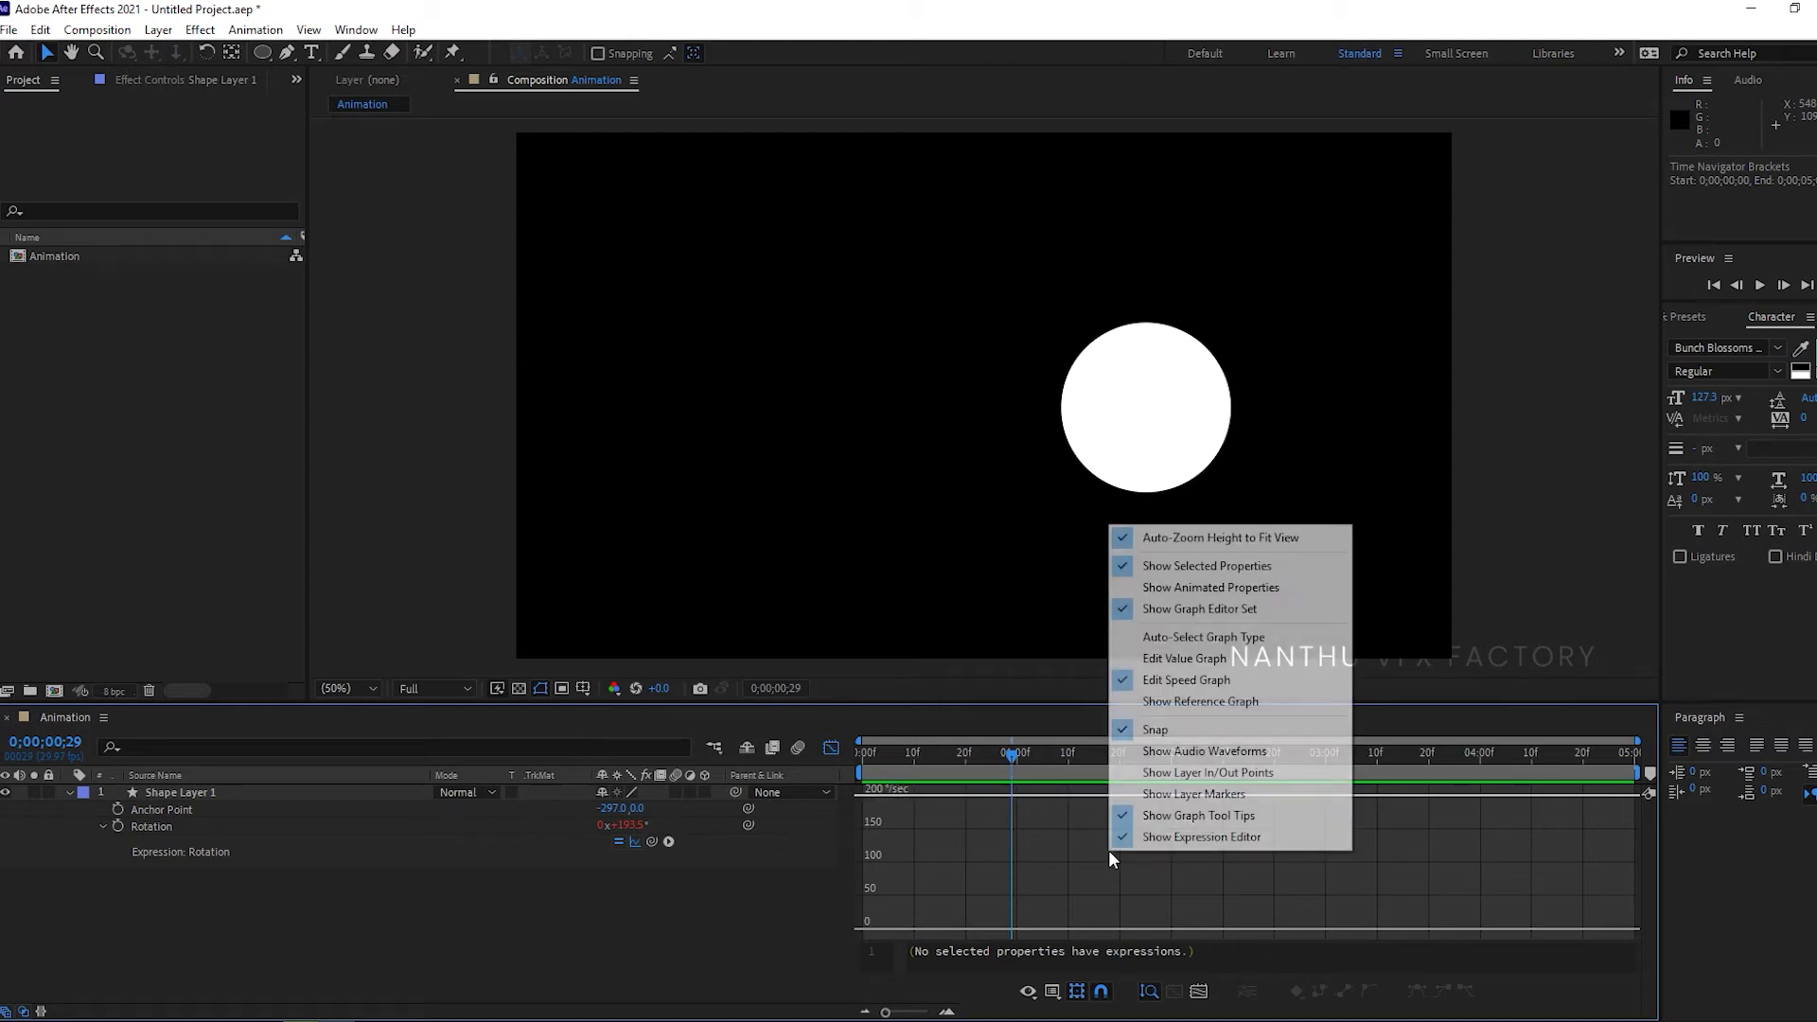
click(1183, 656)
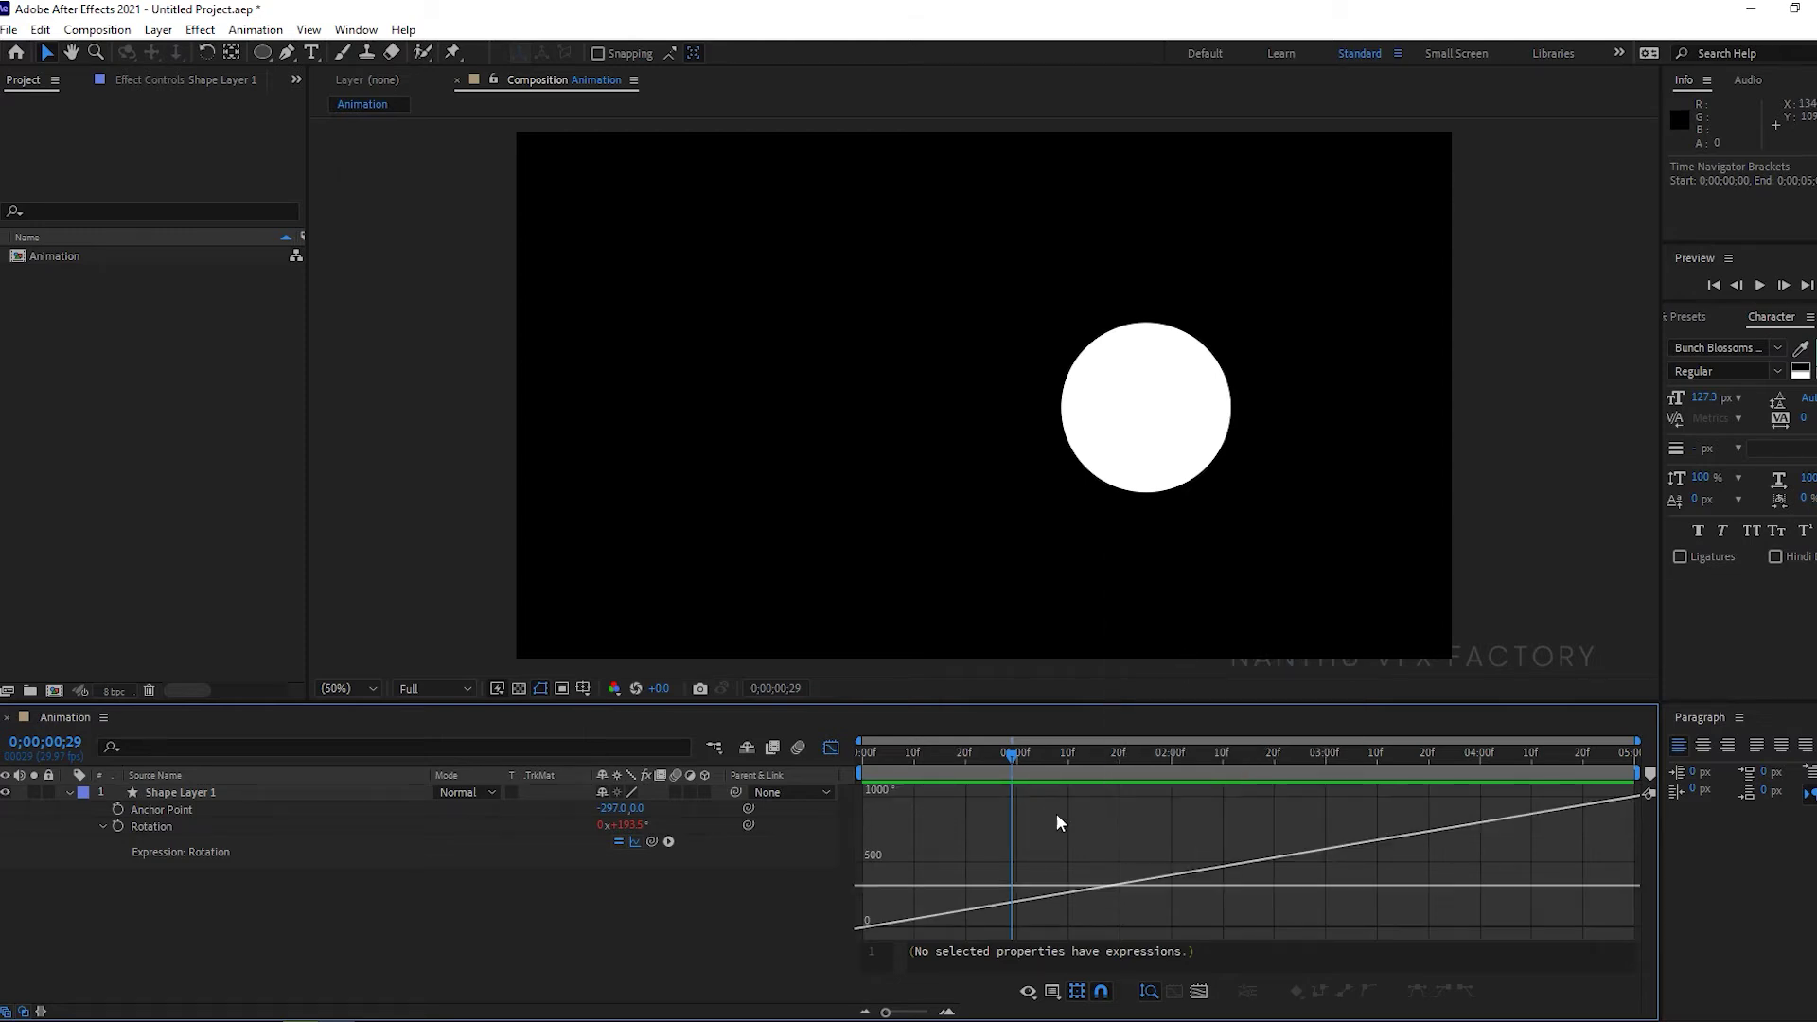
Inspect the Rotation graph together with its expression, and return from the Graph Editor to the layer bars
mouse_move(984, 884)
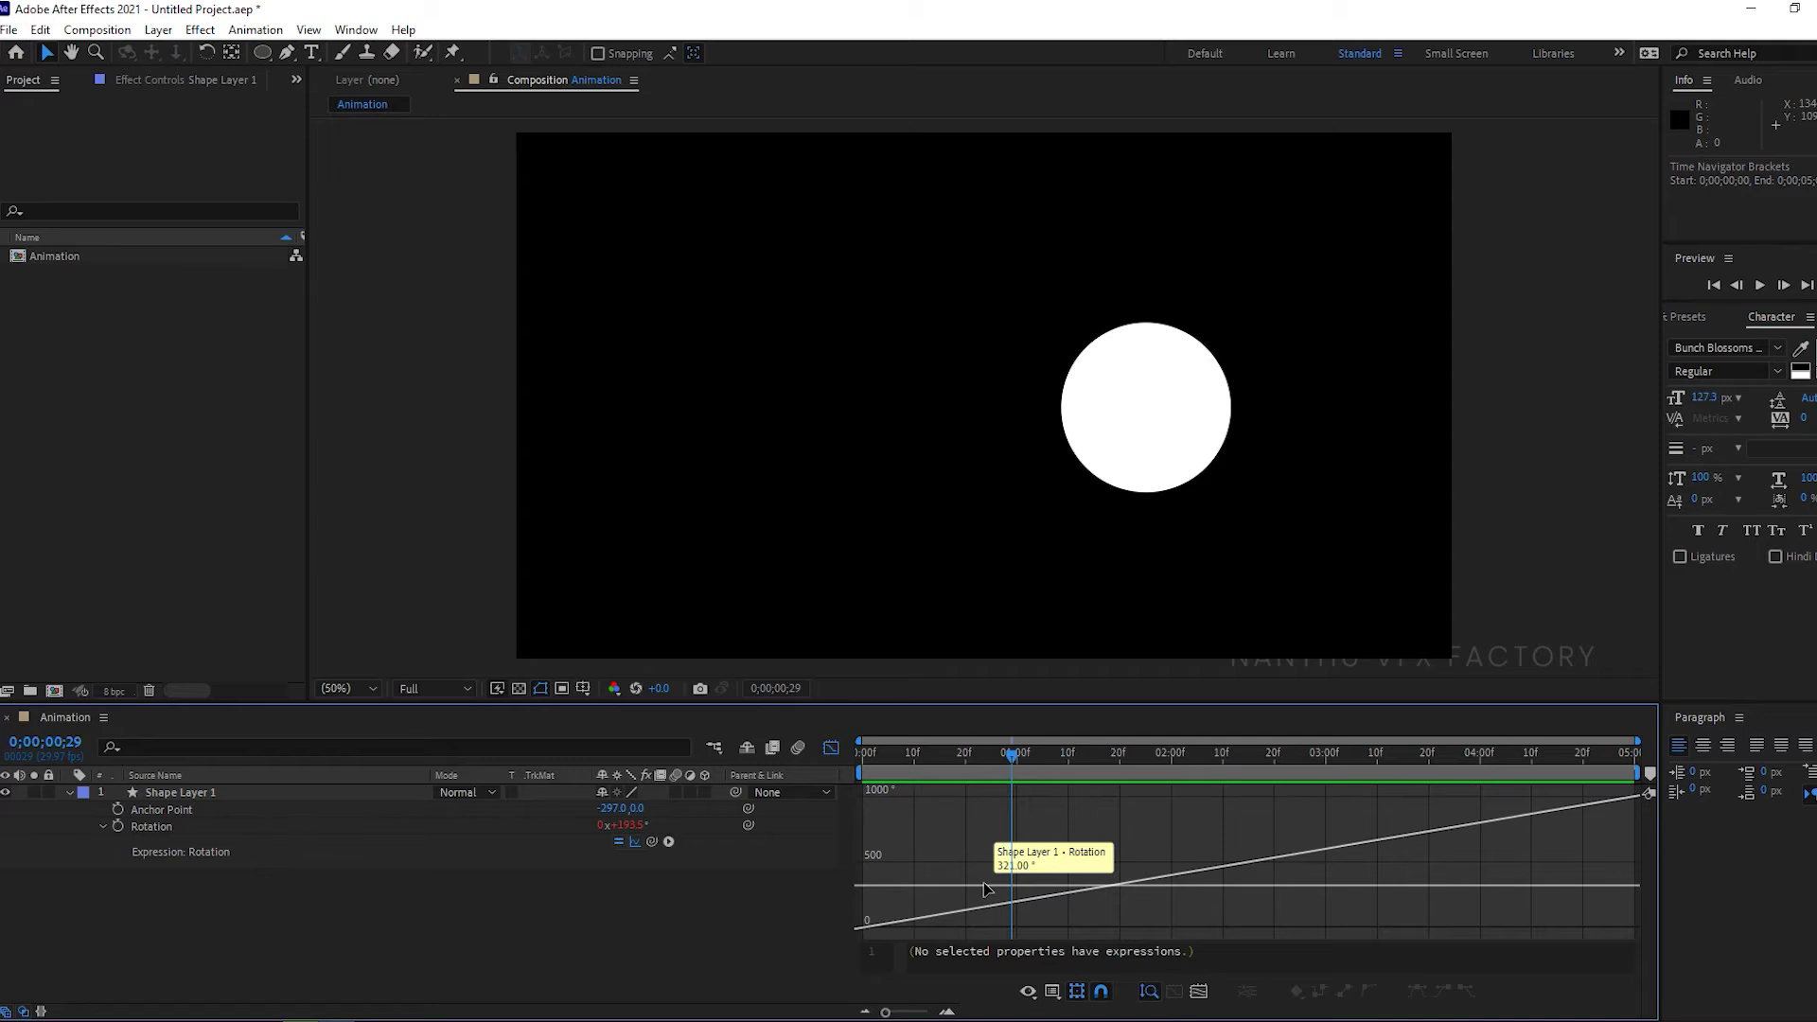
click(163, 826)
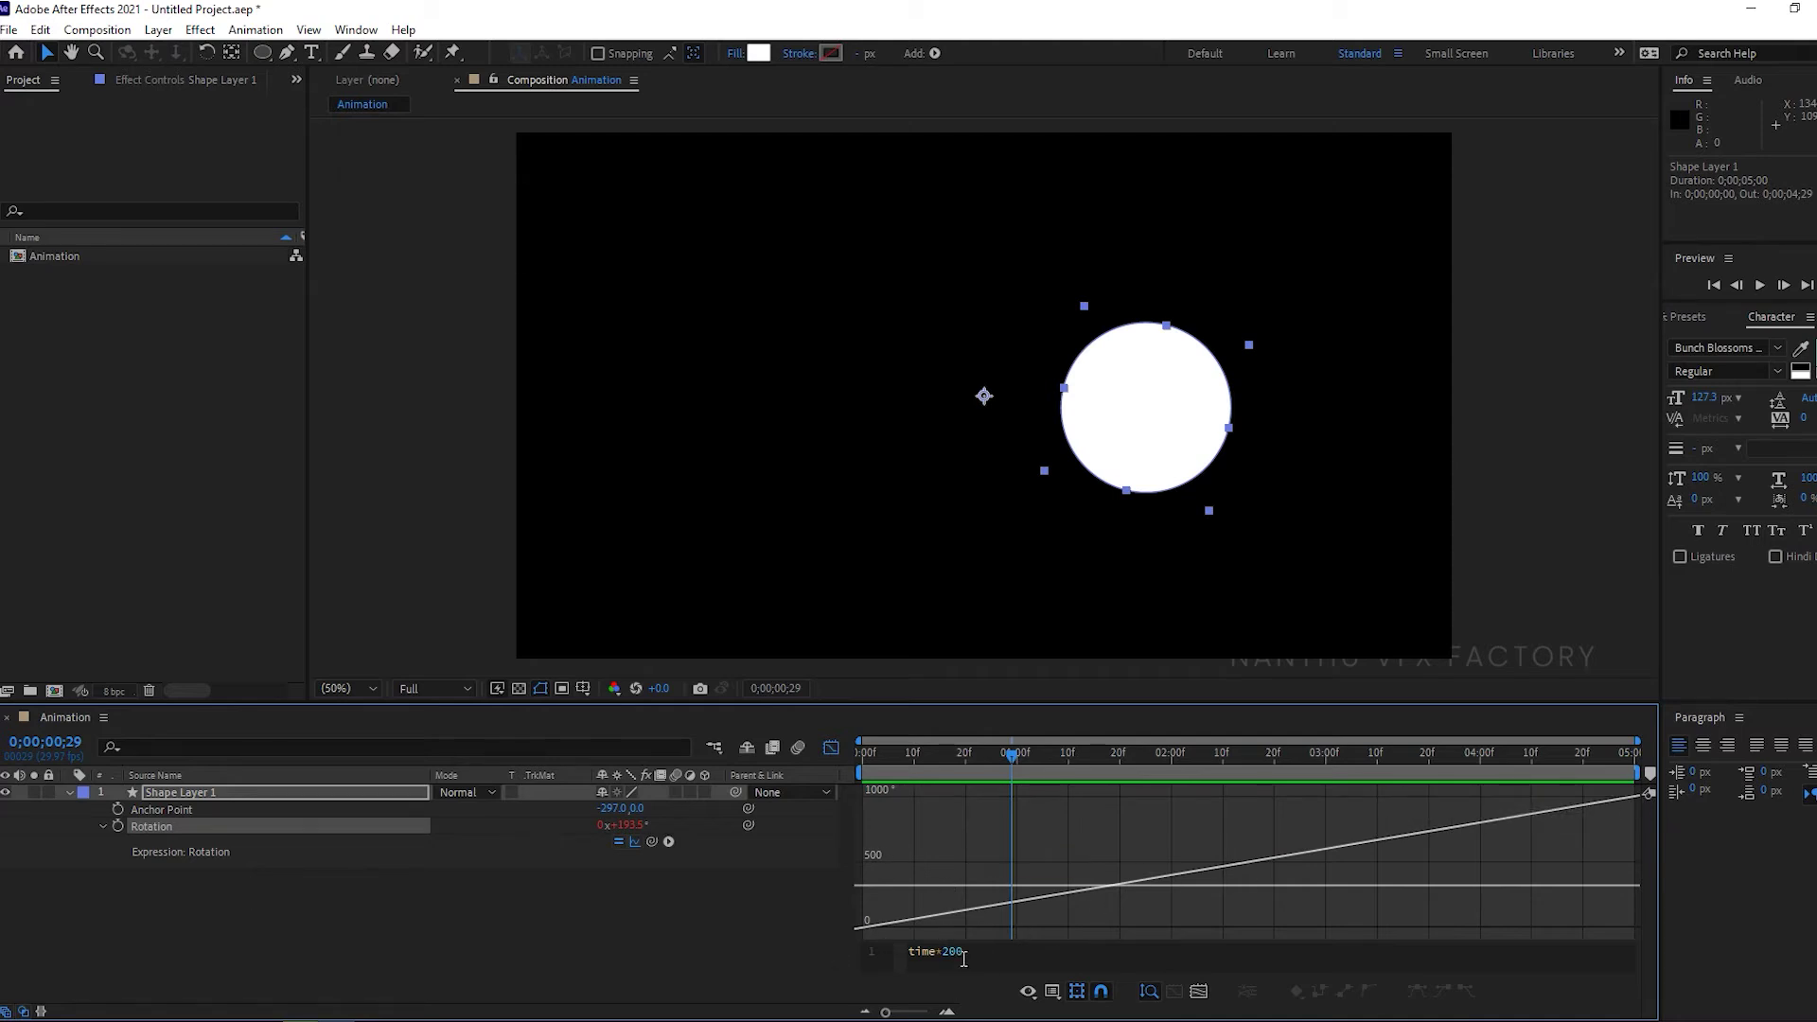
click(839, 752)
click(807, 944)
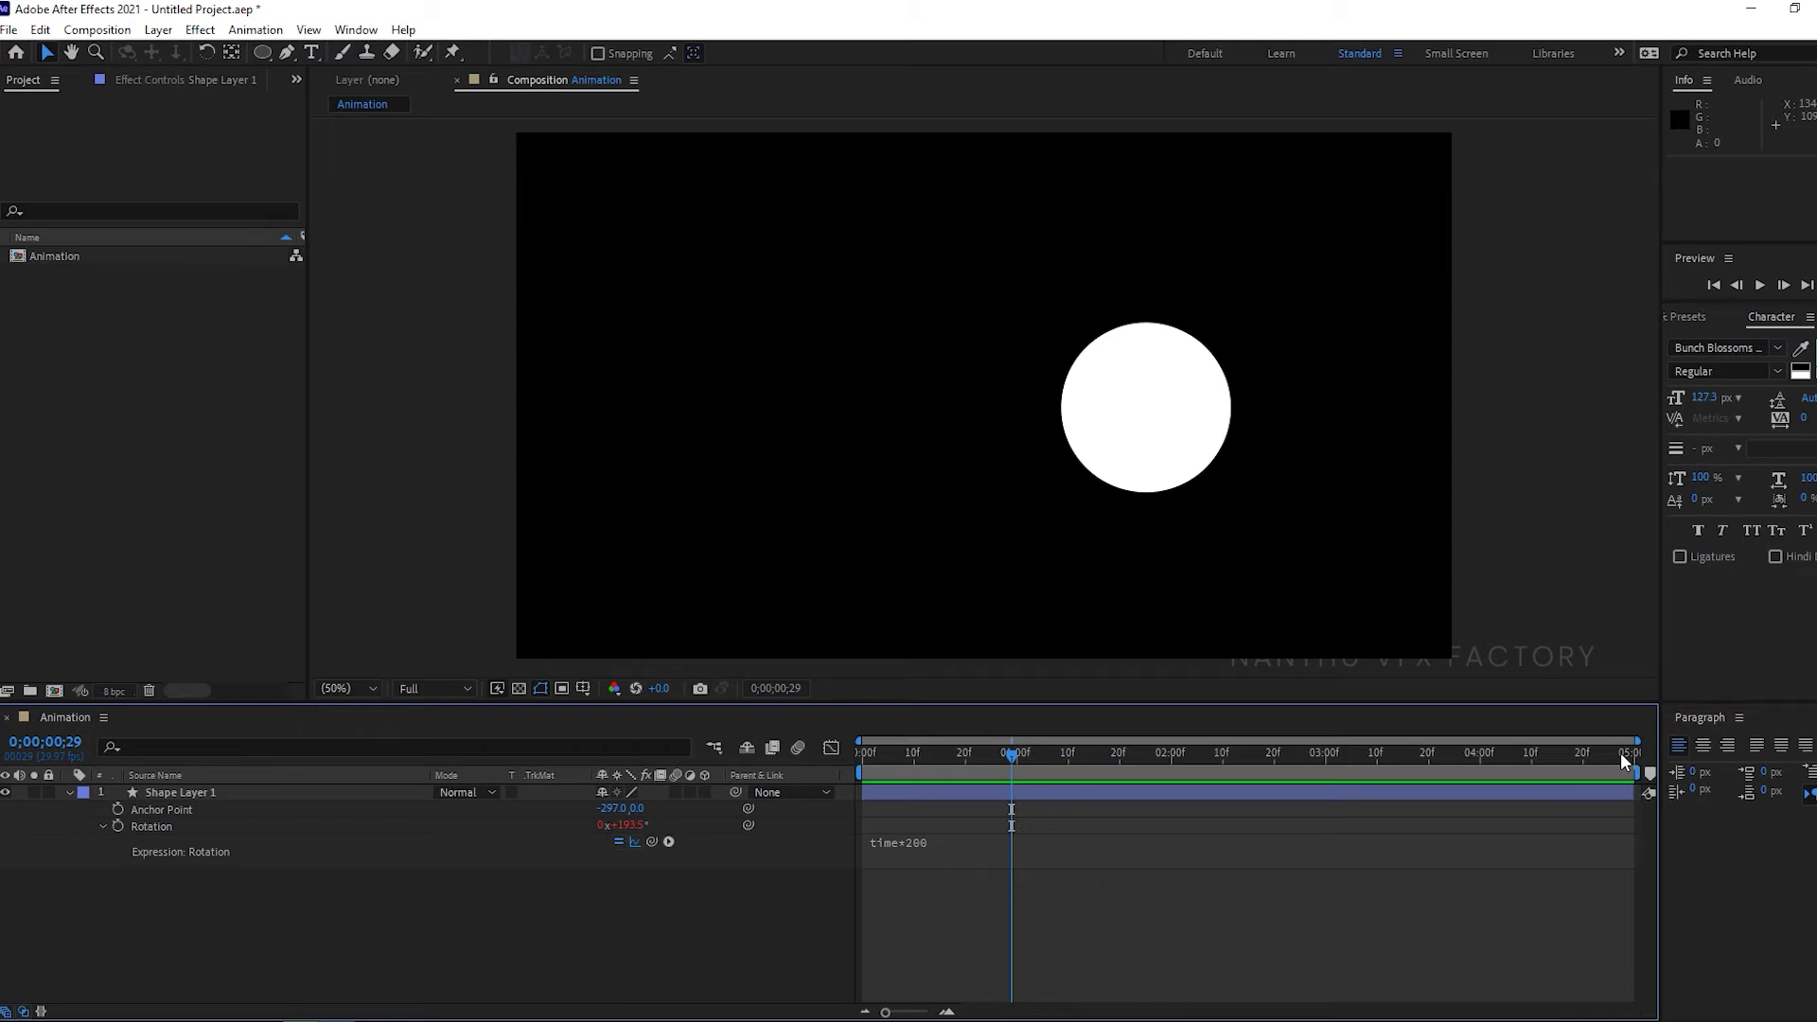
Set the composition's duration to 10 seconds and extend the circle layer to the end of the composition
key(ctrl+k)
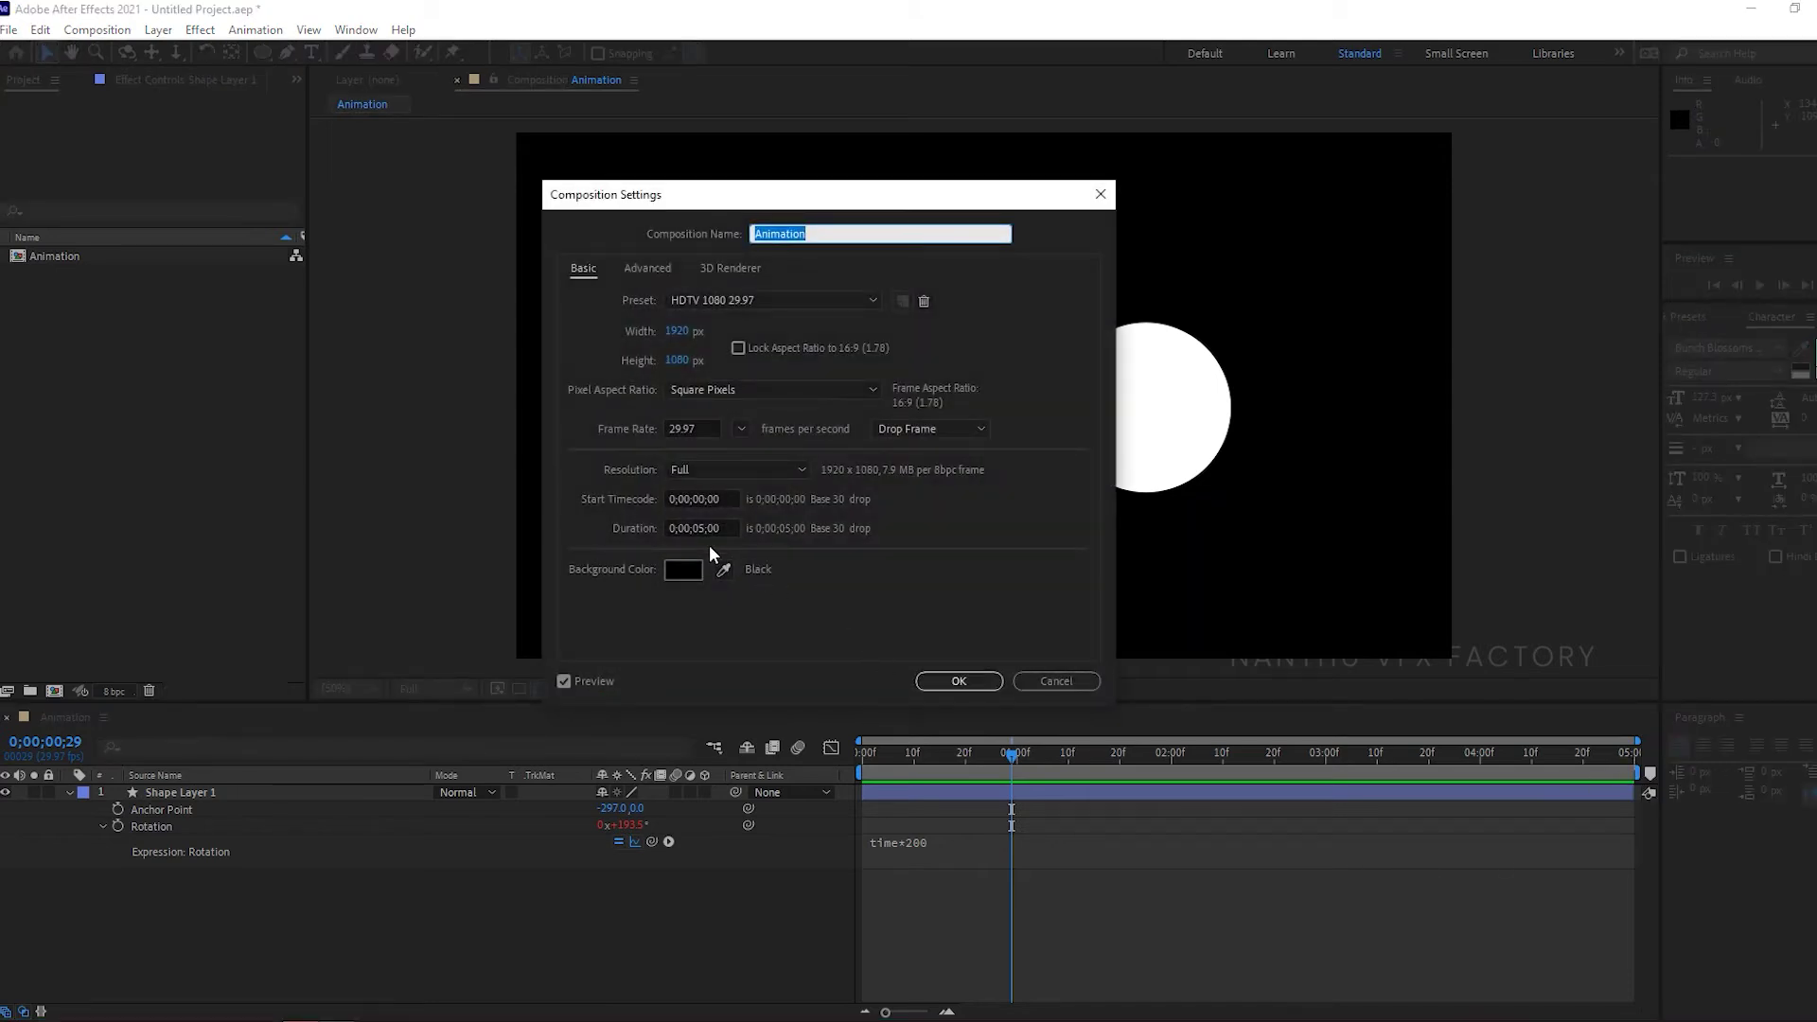
double_click(701, 530)
text(10)
key(Return)
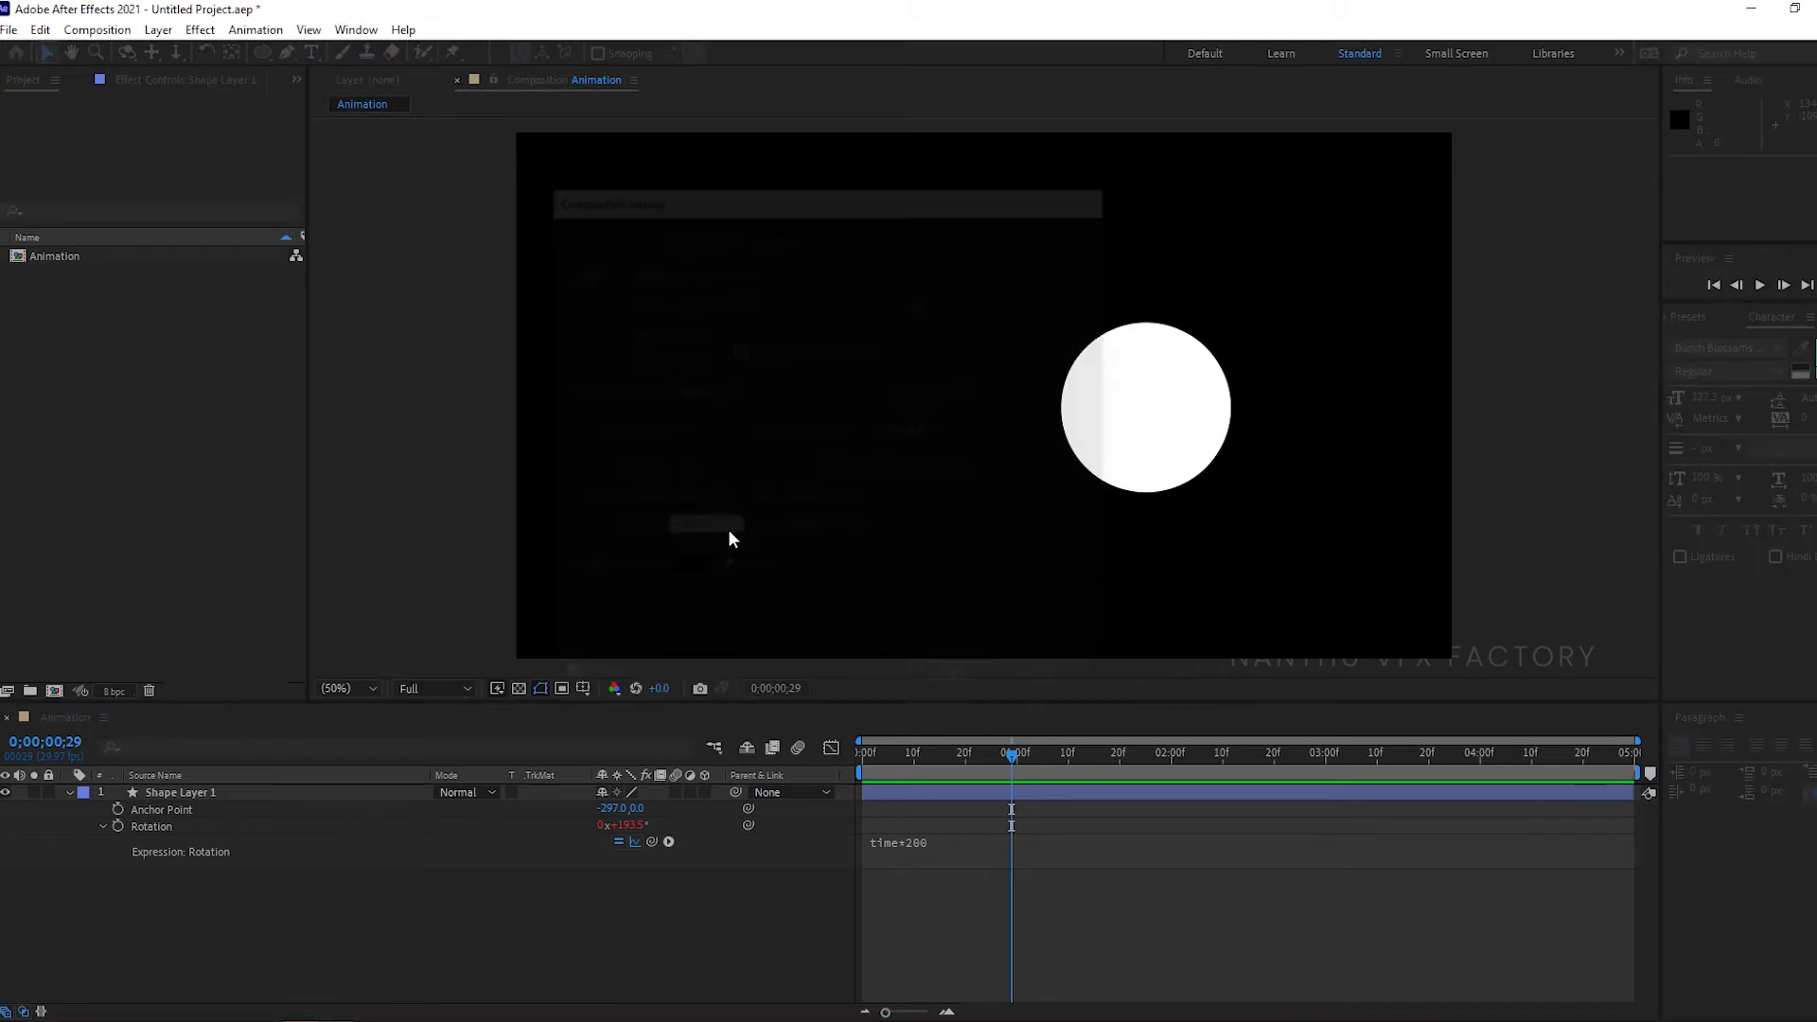
key(minus)
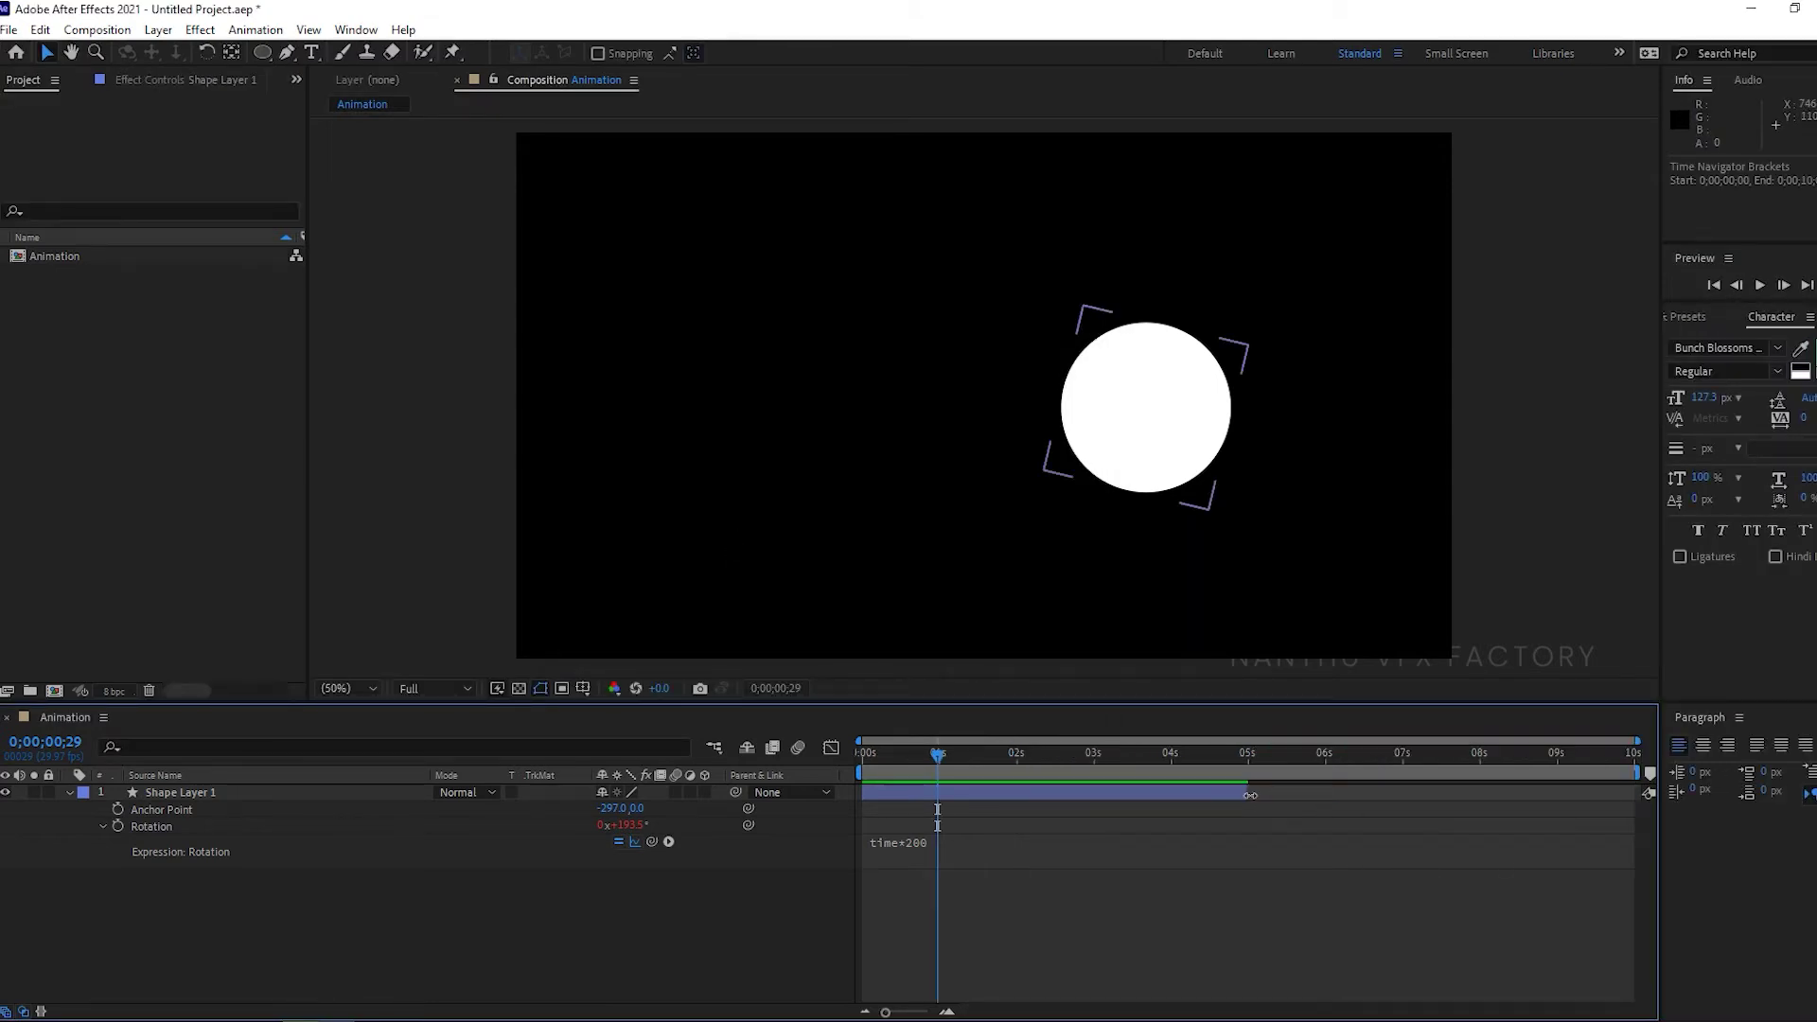
drag(1252, 796, 1642, 793)
Preview the circle's orbit from the first frame to examine its continuous rotation over the longer duration
drag(1007, 756, 716, 771)
key(space)
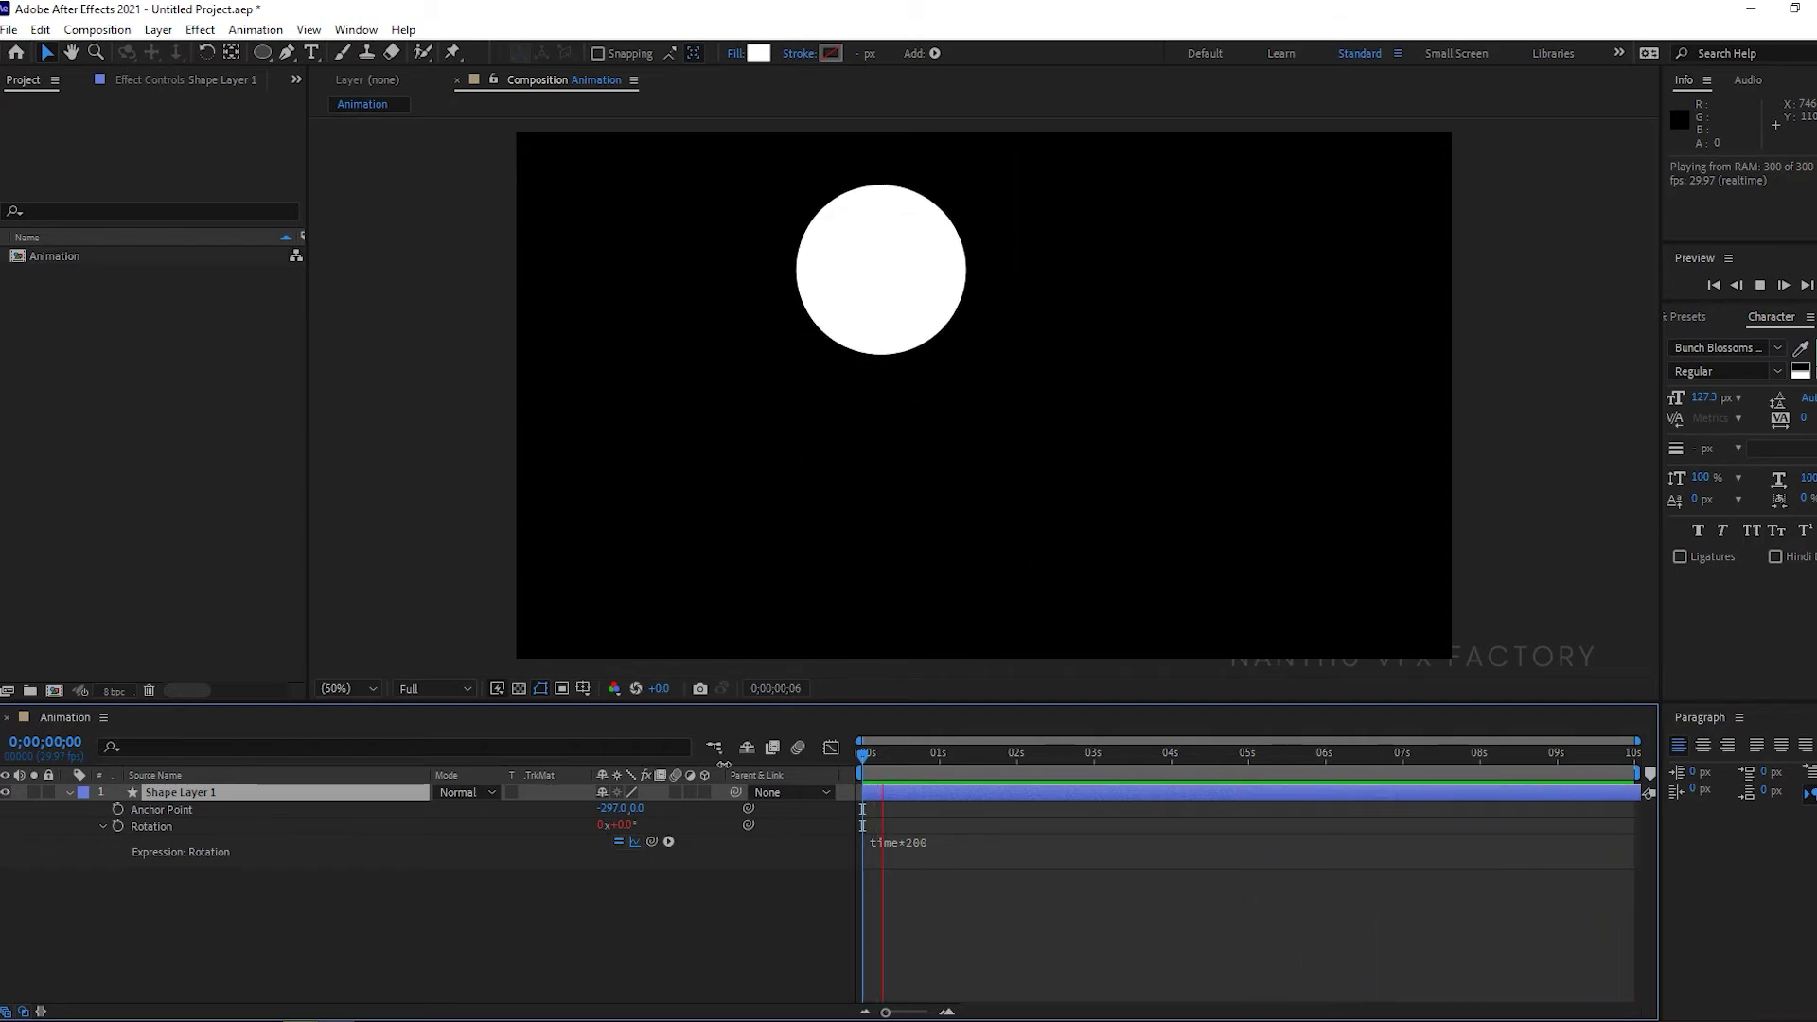
key(space)
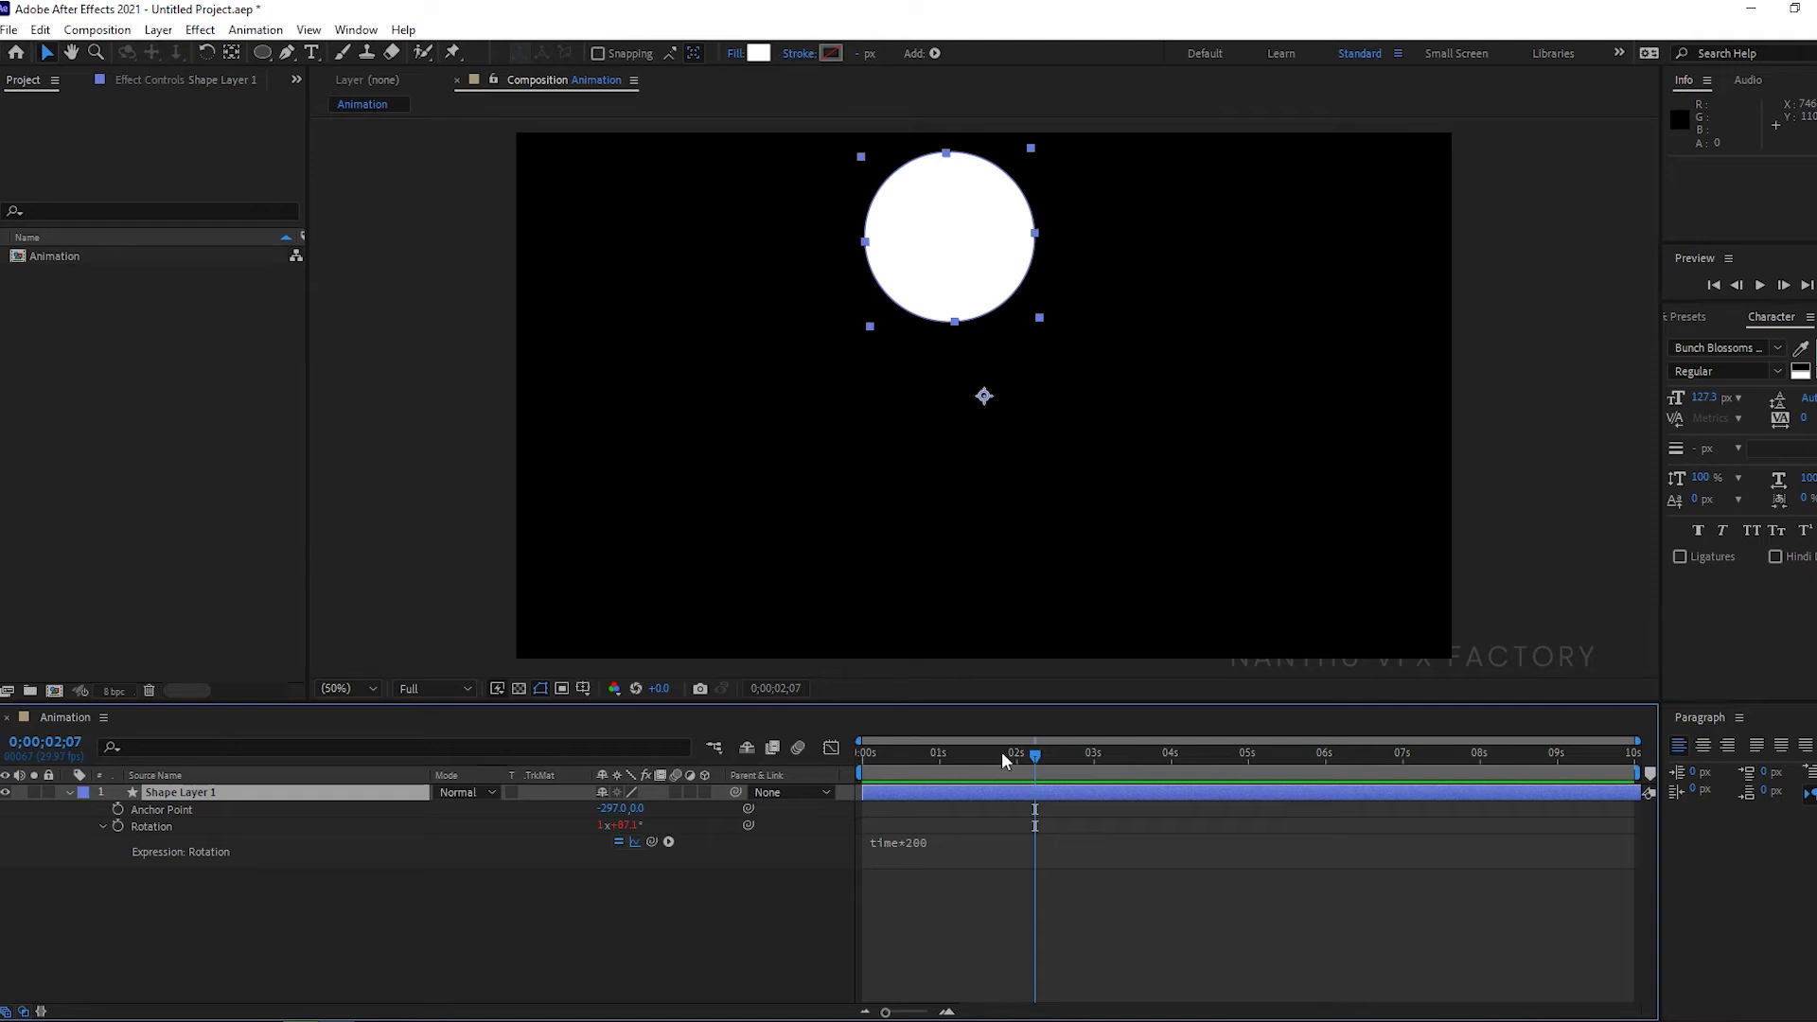
key(ctrl+s)
key(space)
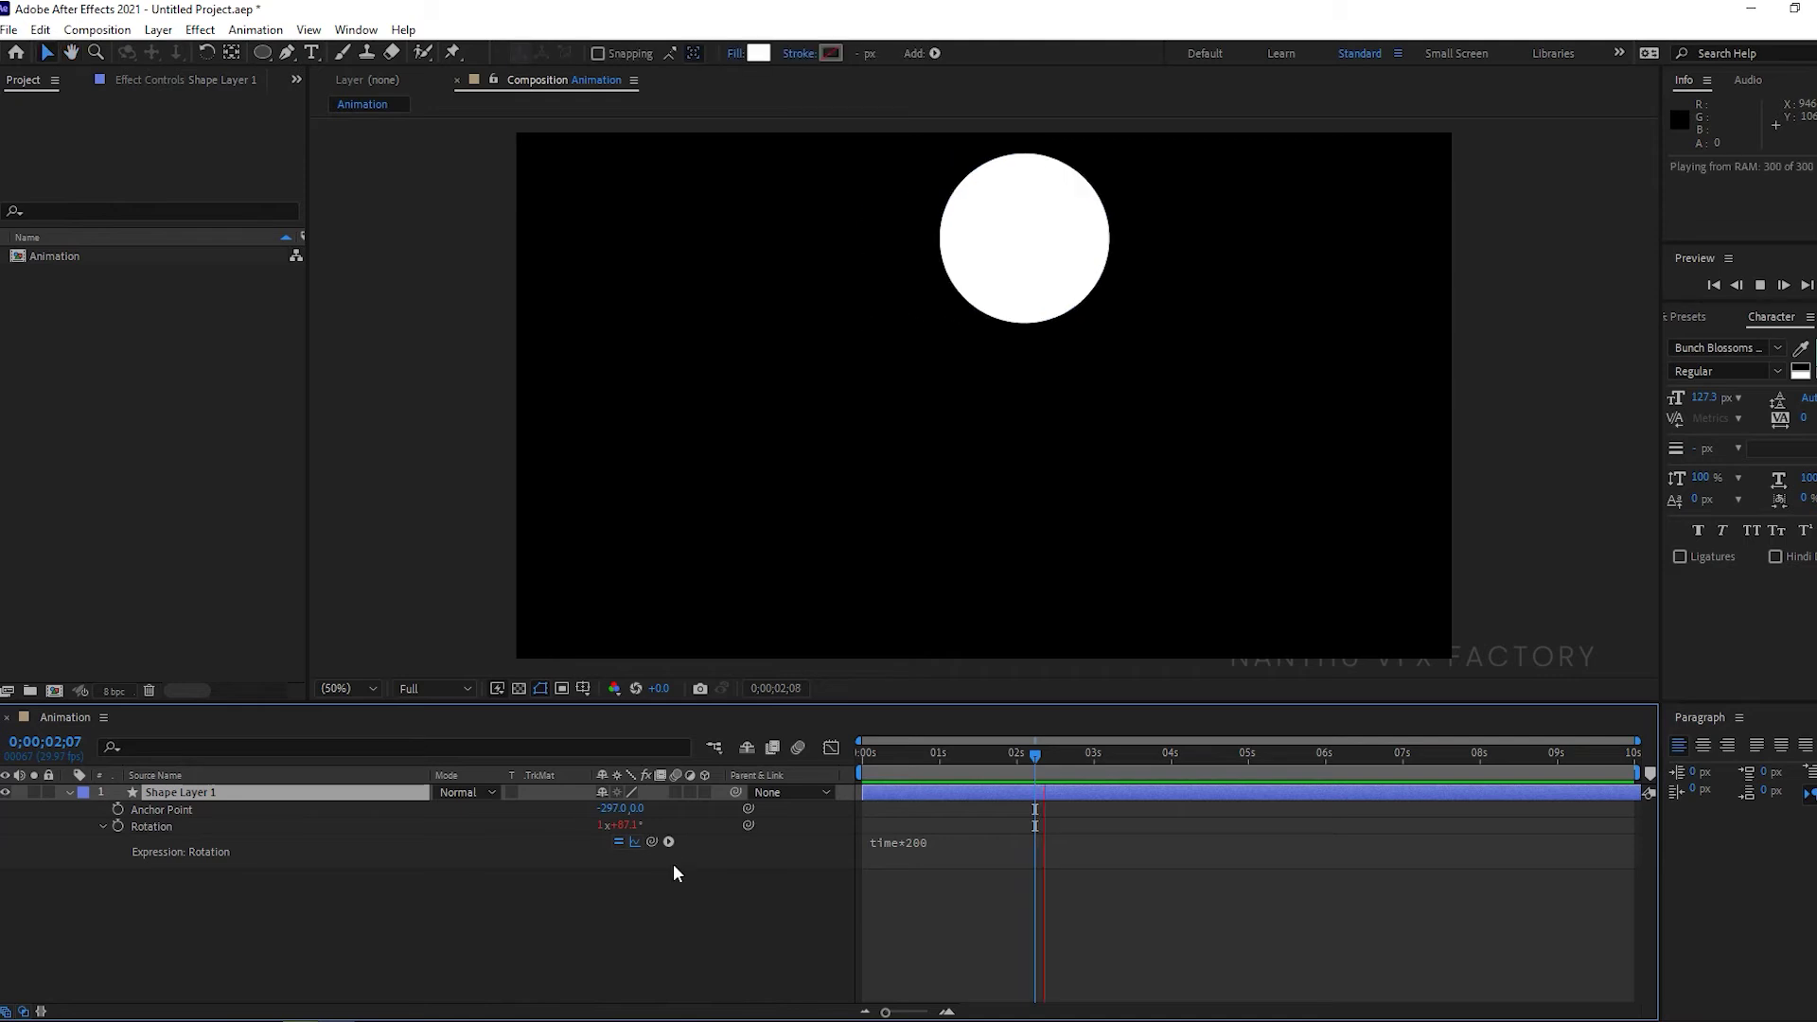
key(space)
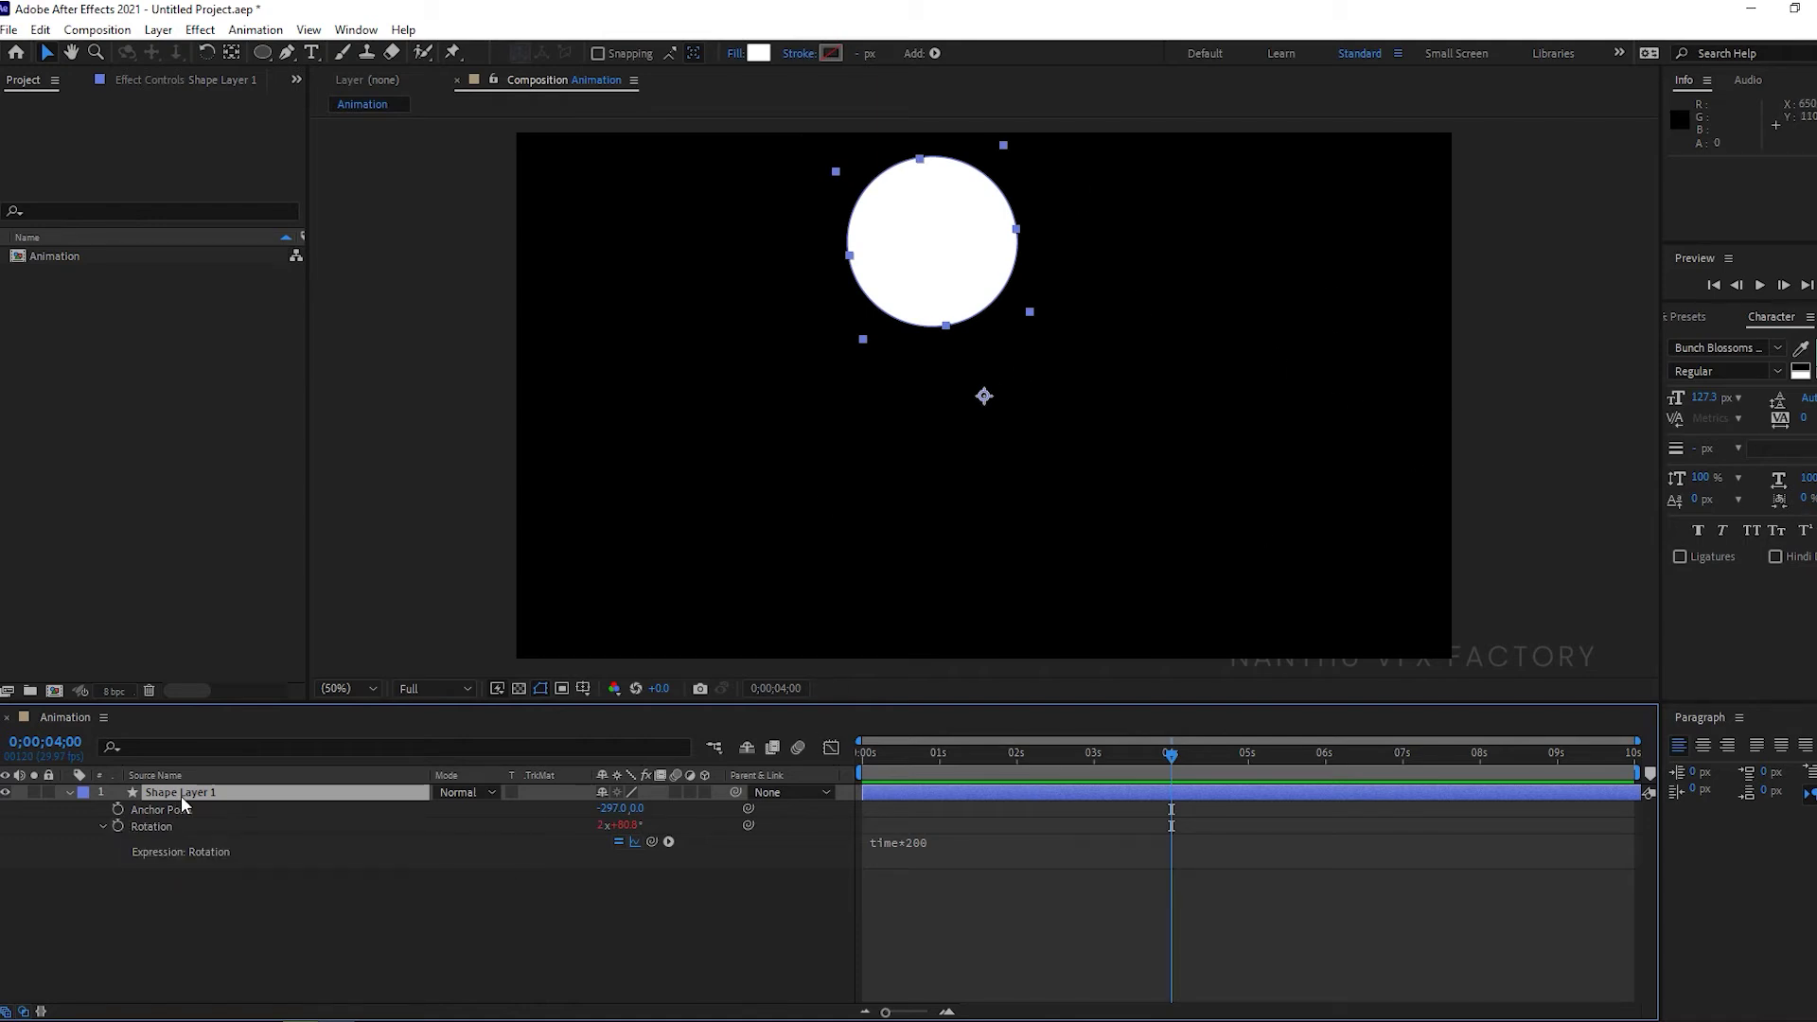
Remove the Rotation expression from the circle layer and set its Rotation to 0
drag(622, 826, 591, 826)
drag(885, 755, 769, 752)
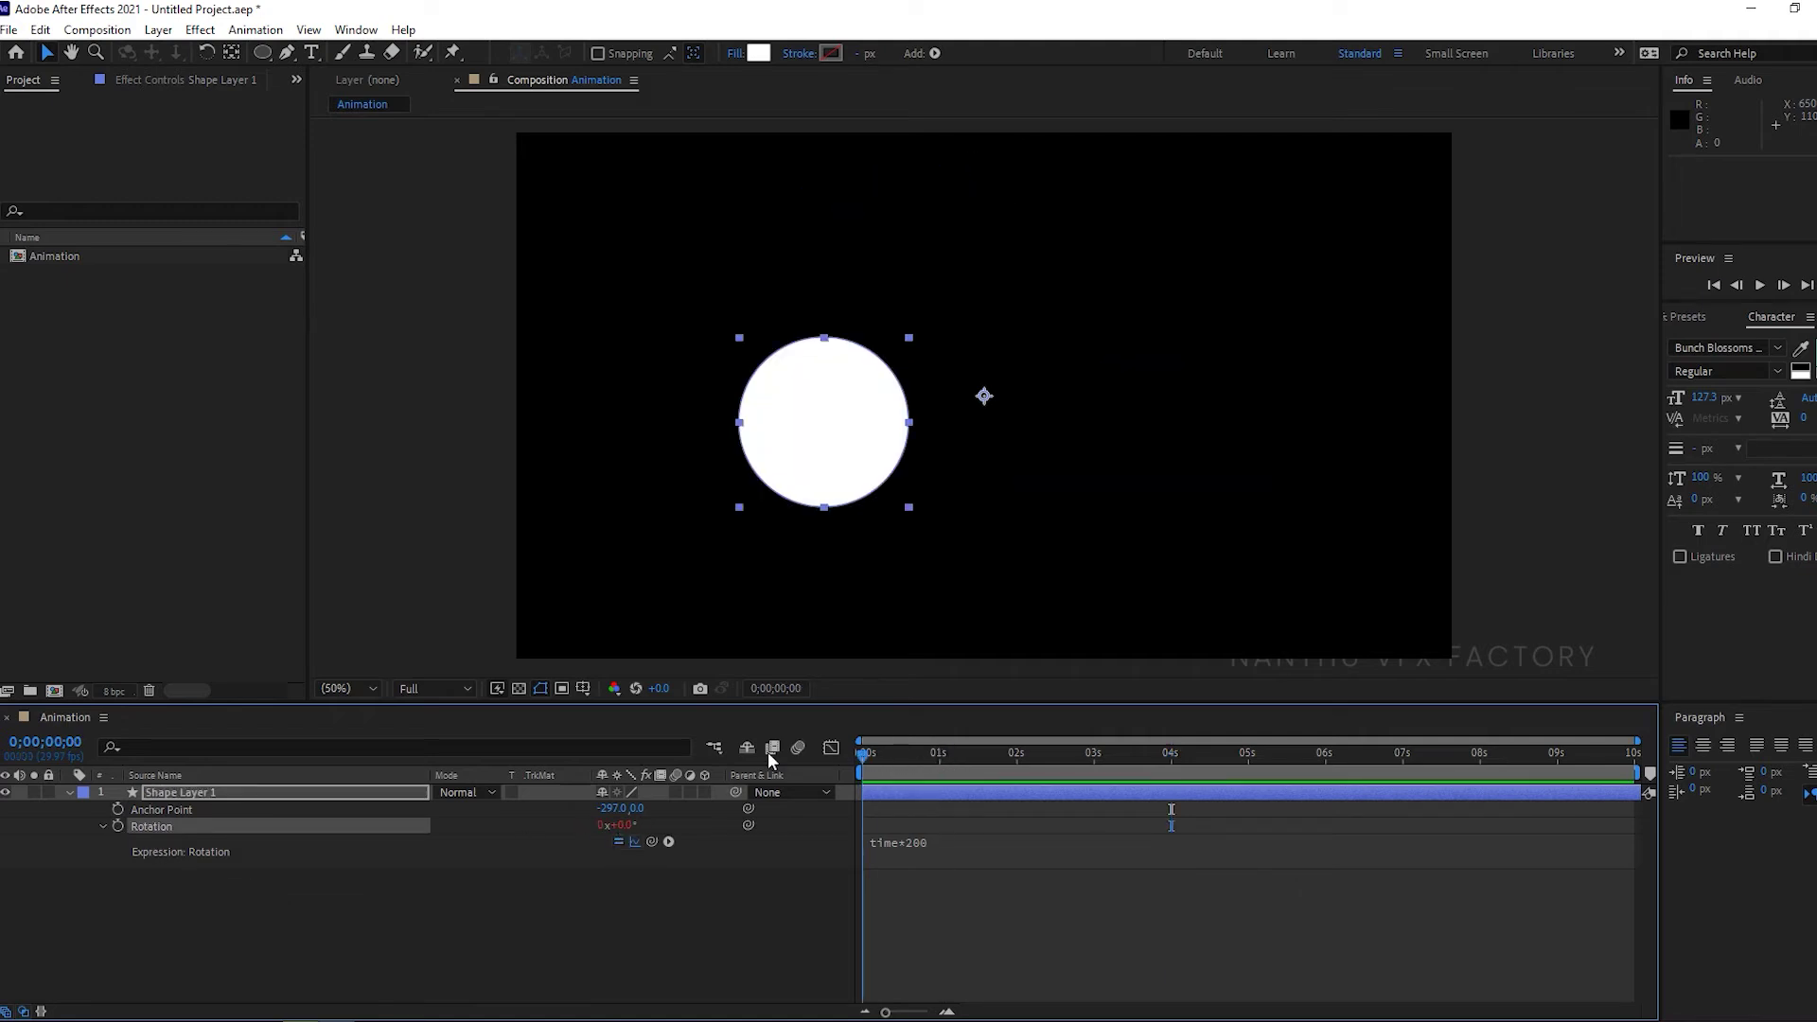
alt+click(117, 826)
key(space)
key(space)
click(631, 826)
text(0)
key(Return)
click(640, 893)
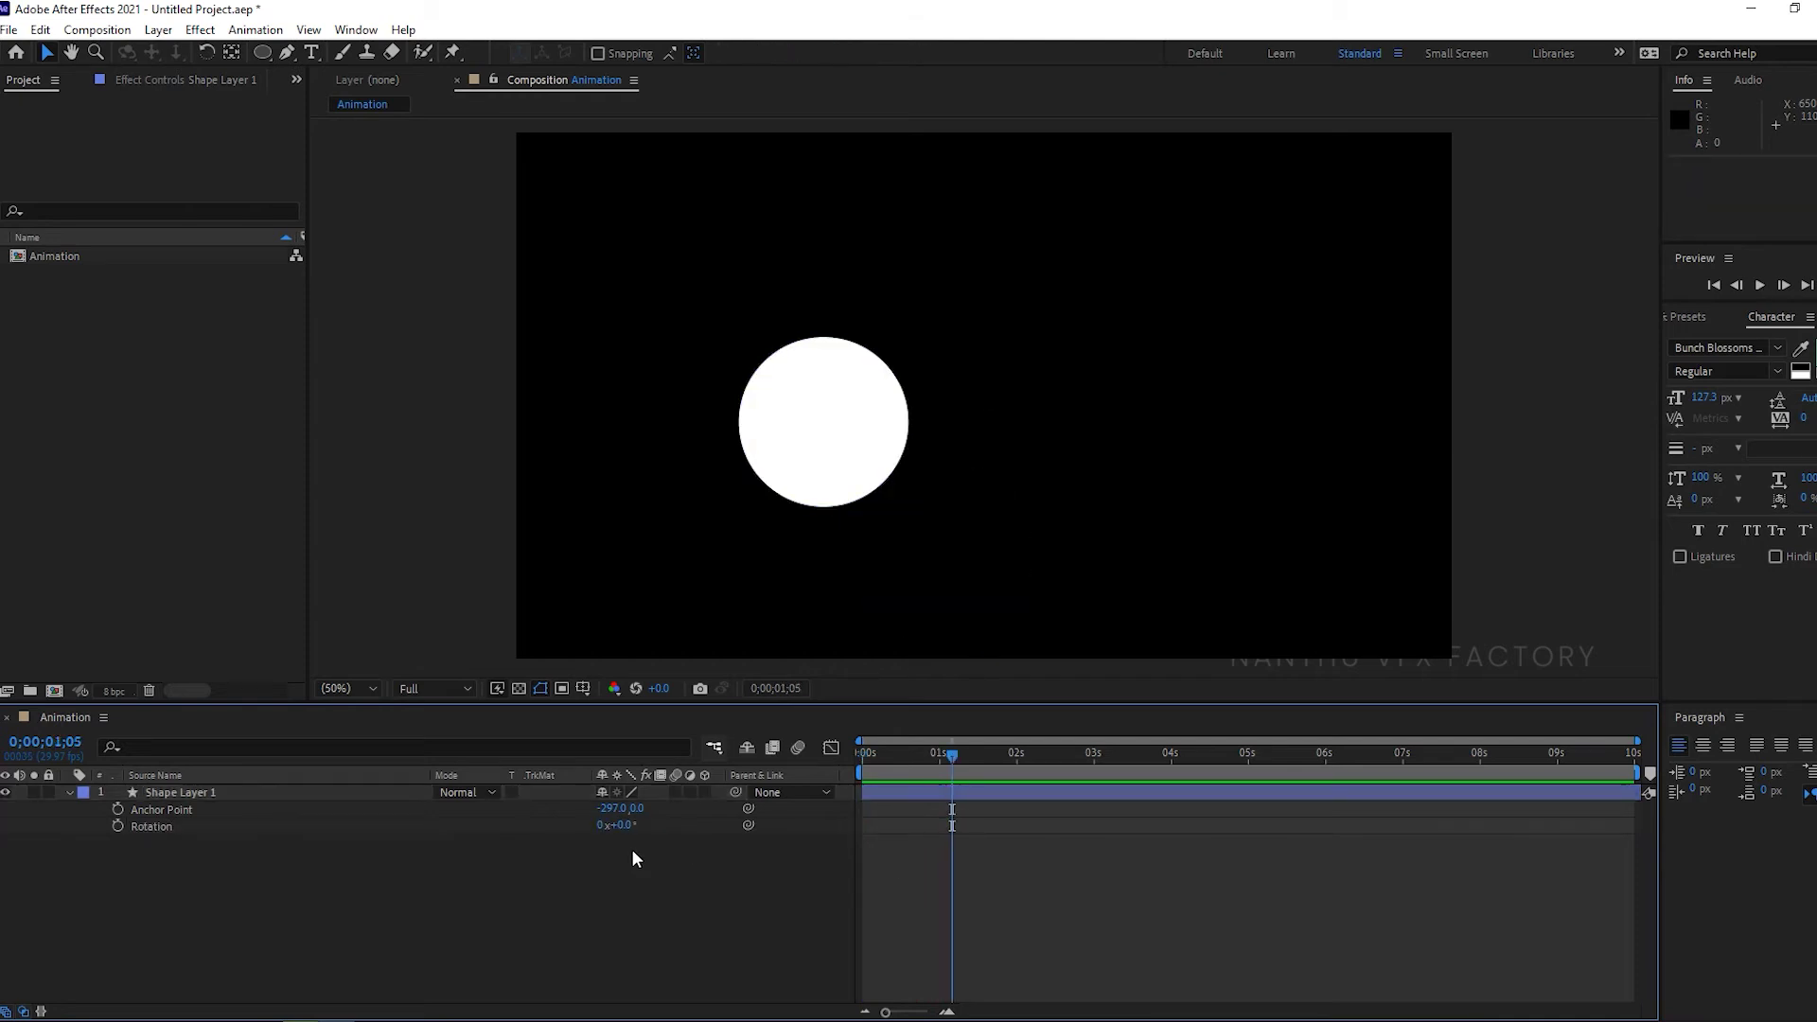
Reveal the circle layer's Position and separate it into X Position and Y Position
click(360, 796)
key(p)
mouse_move(640, 809)
mouse_down()
mouse_move(669, 808)
mouse_move(593, 802)
mouse_move(621, 801)
mouse_up()
key(ctrl+z)
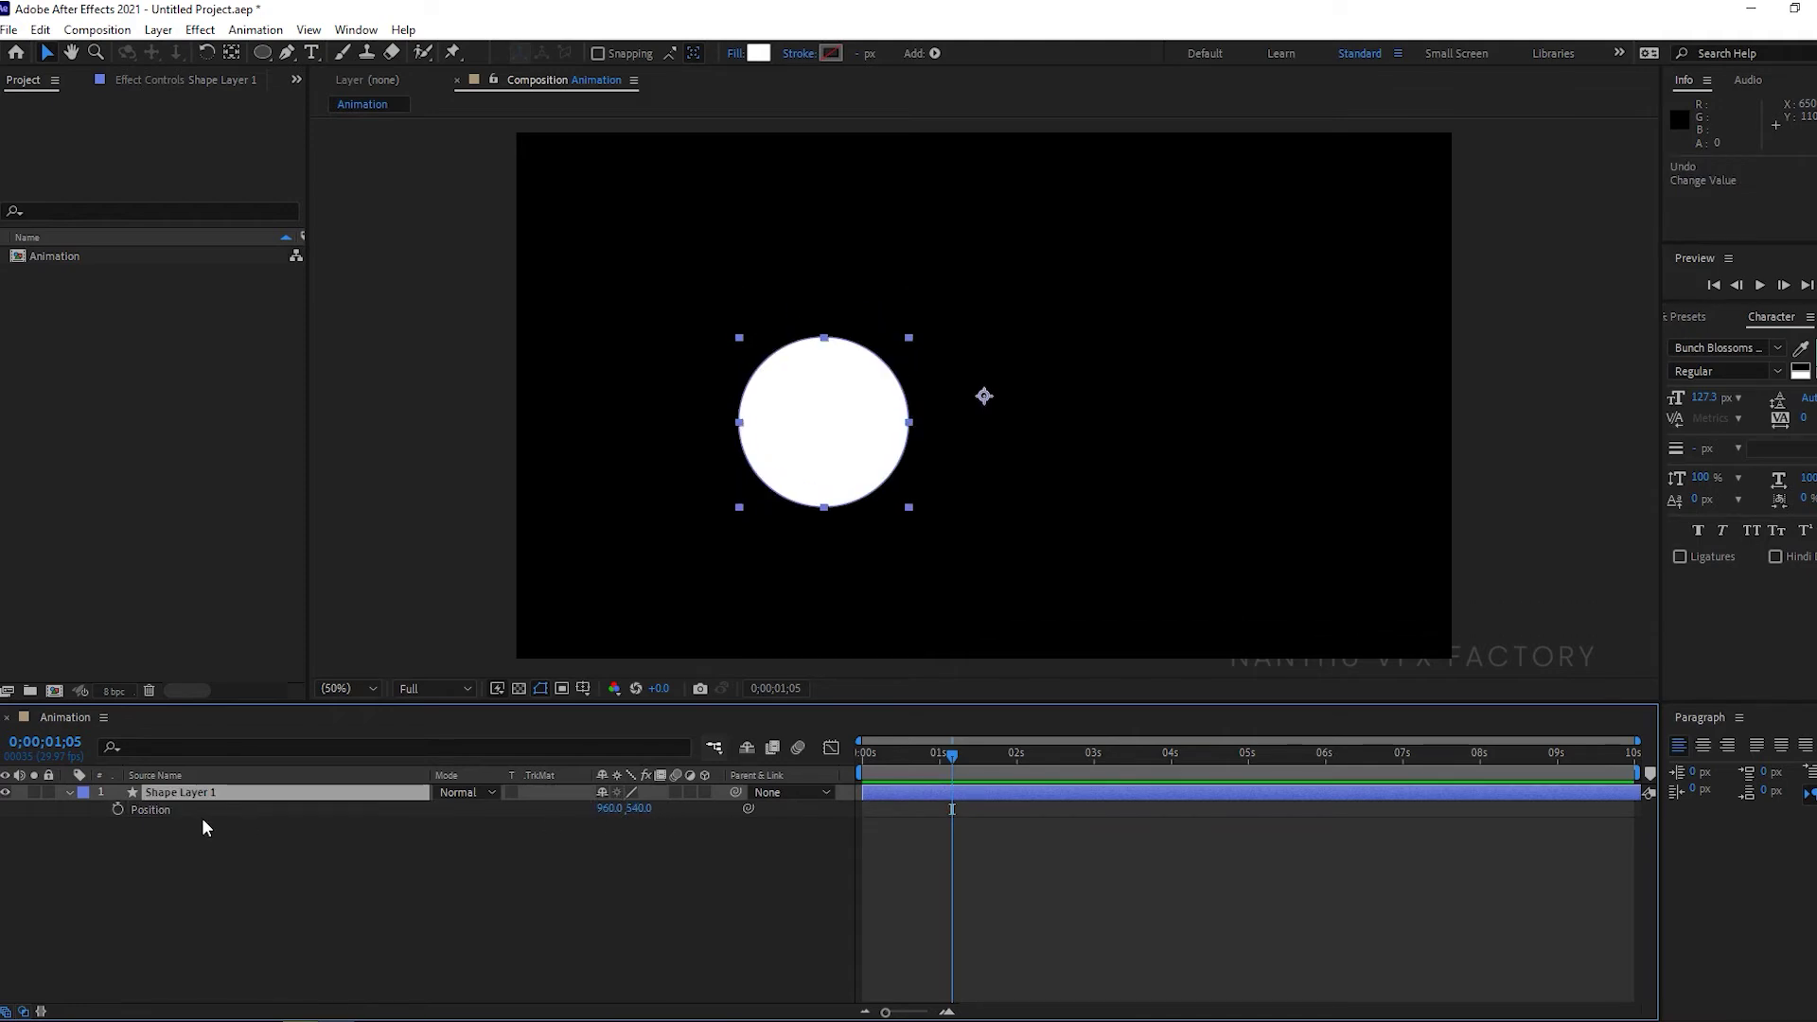
right_click(351, 809)
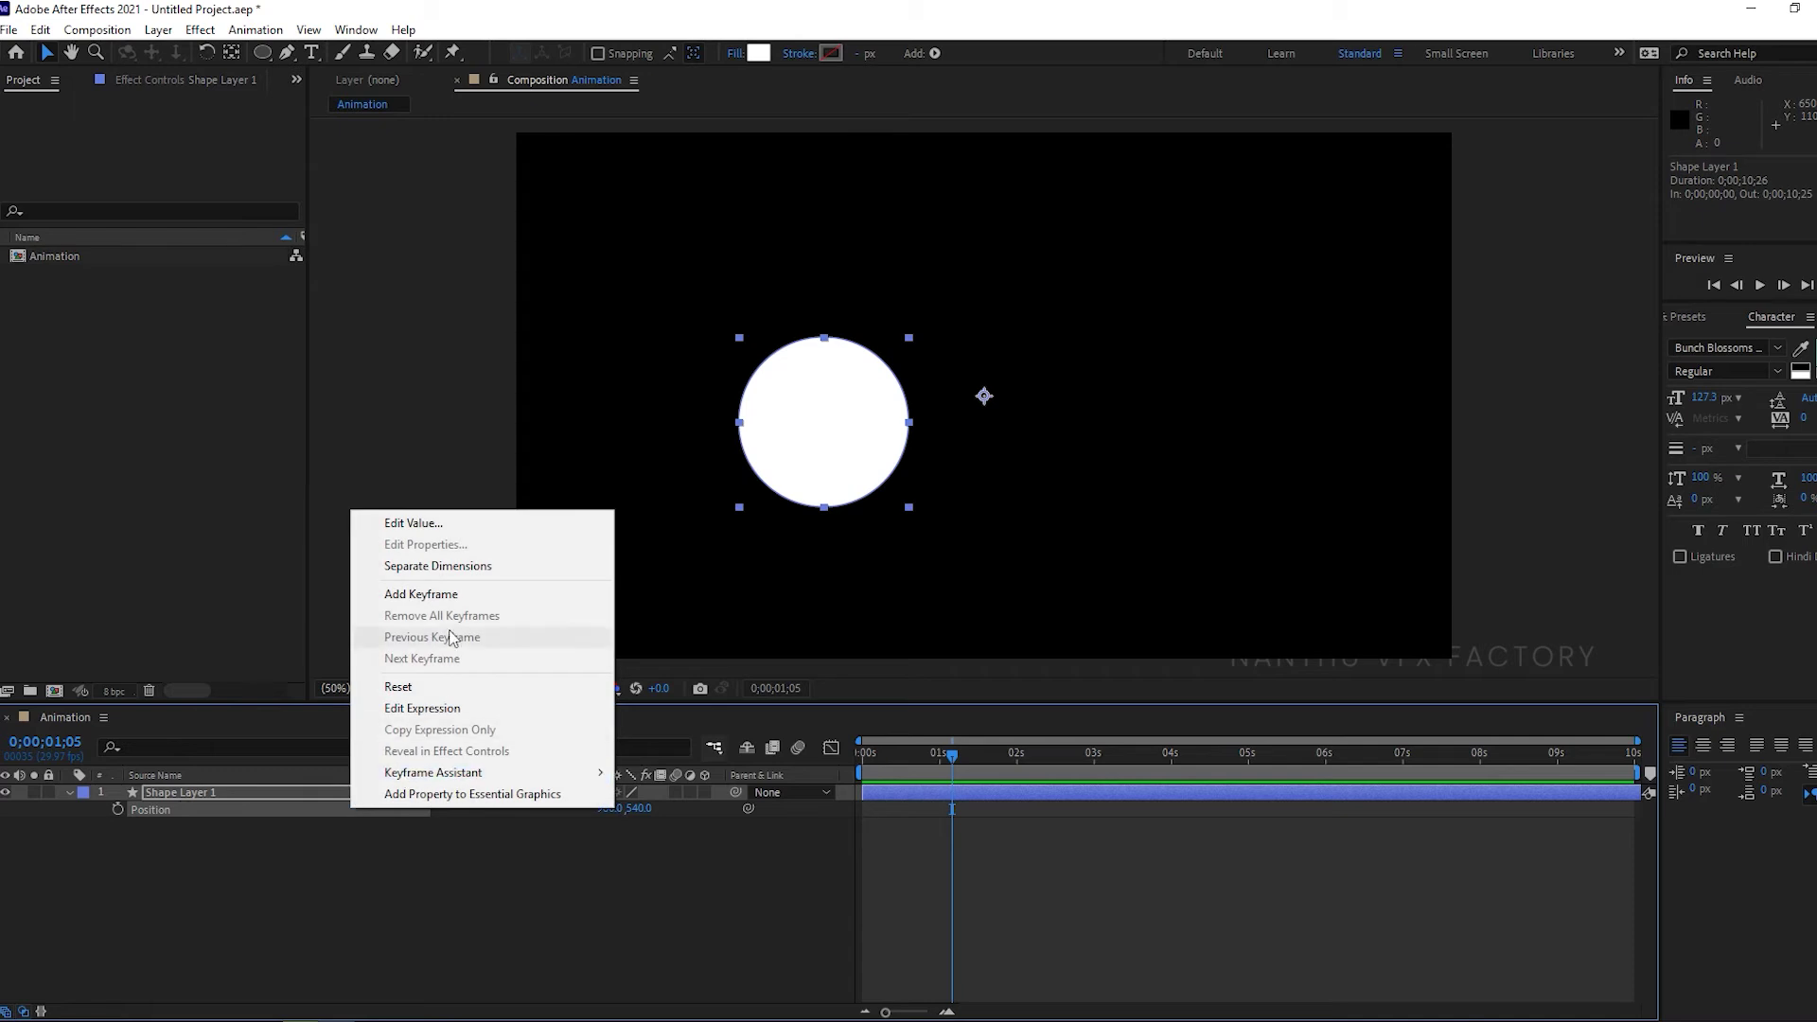
click(454, 565)
click(162, 871)
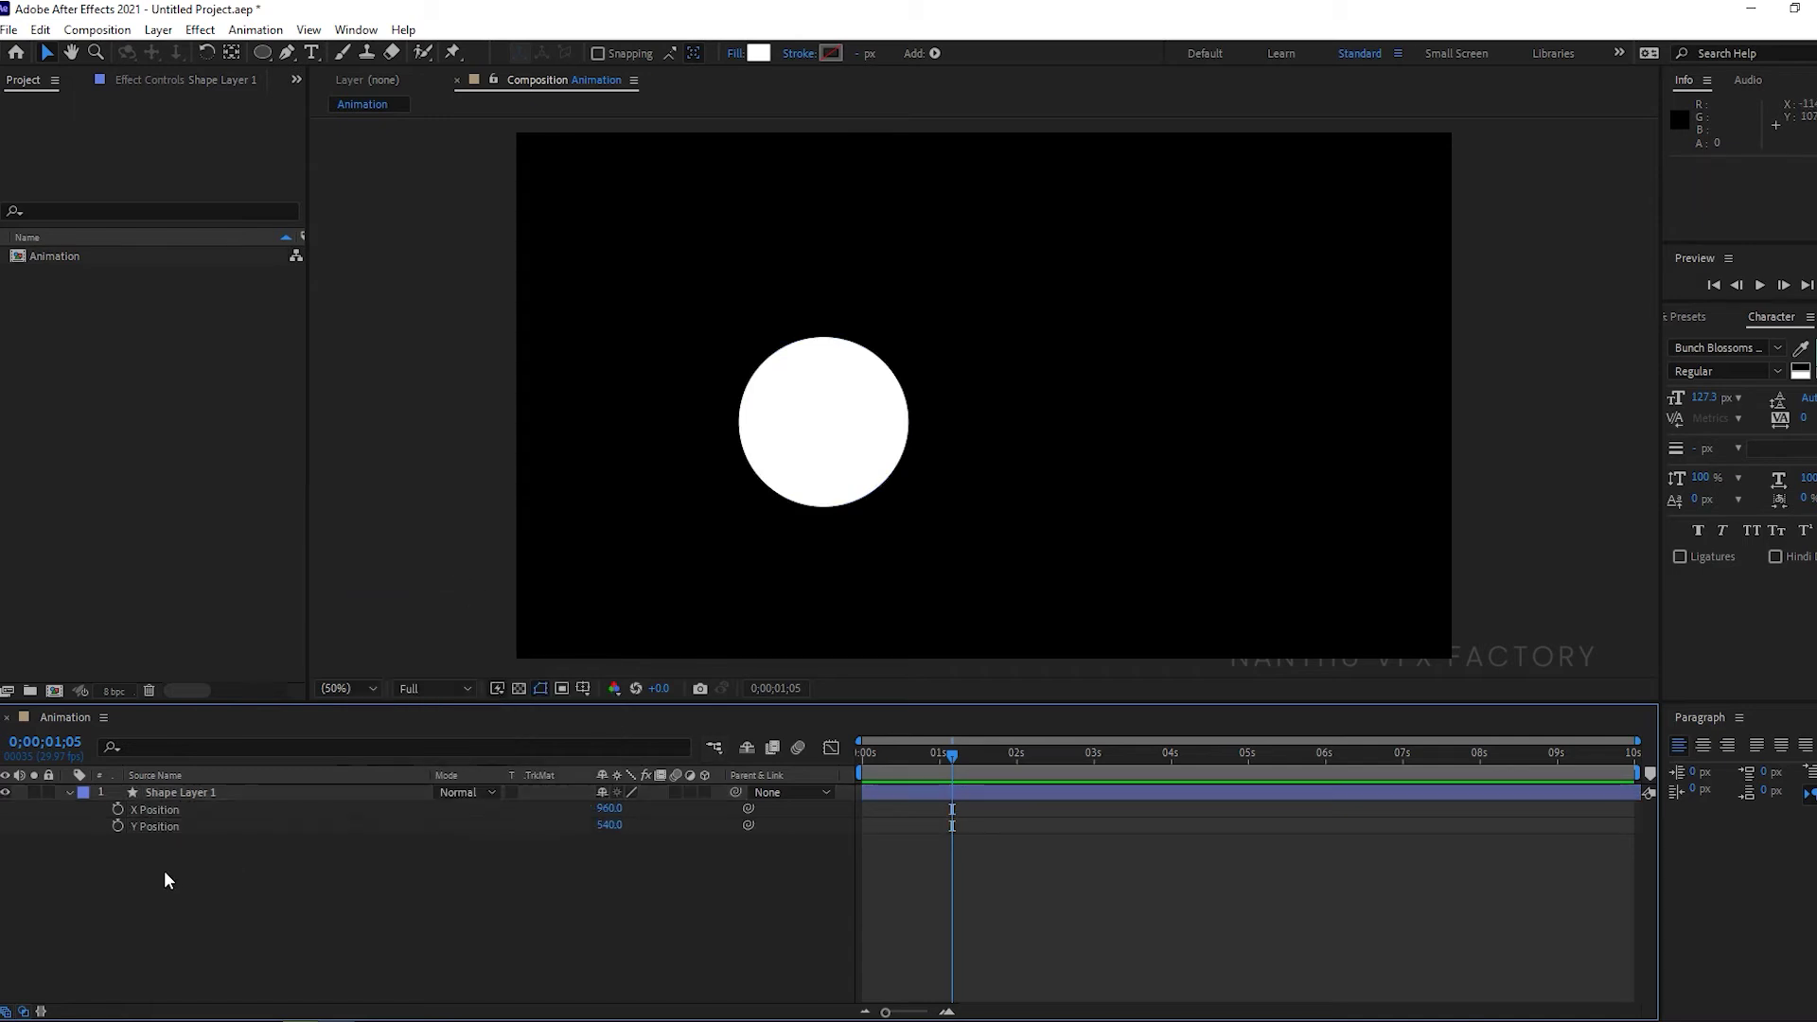
Try the expression "Math.sin(time)" on the circle's Y Position
alt+click(117, 825)
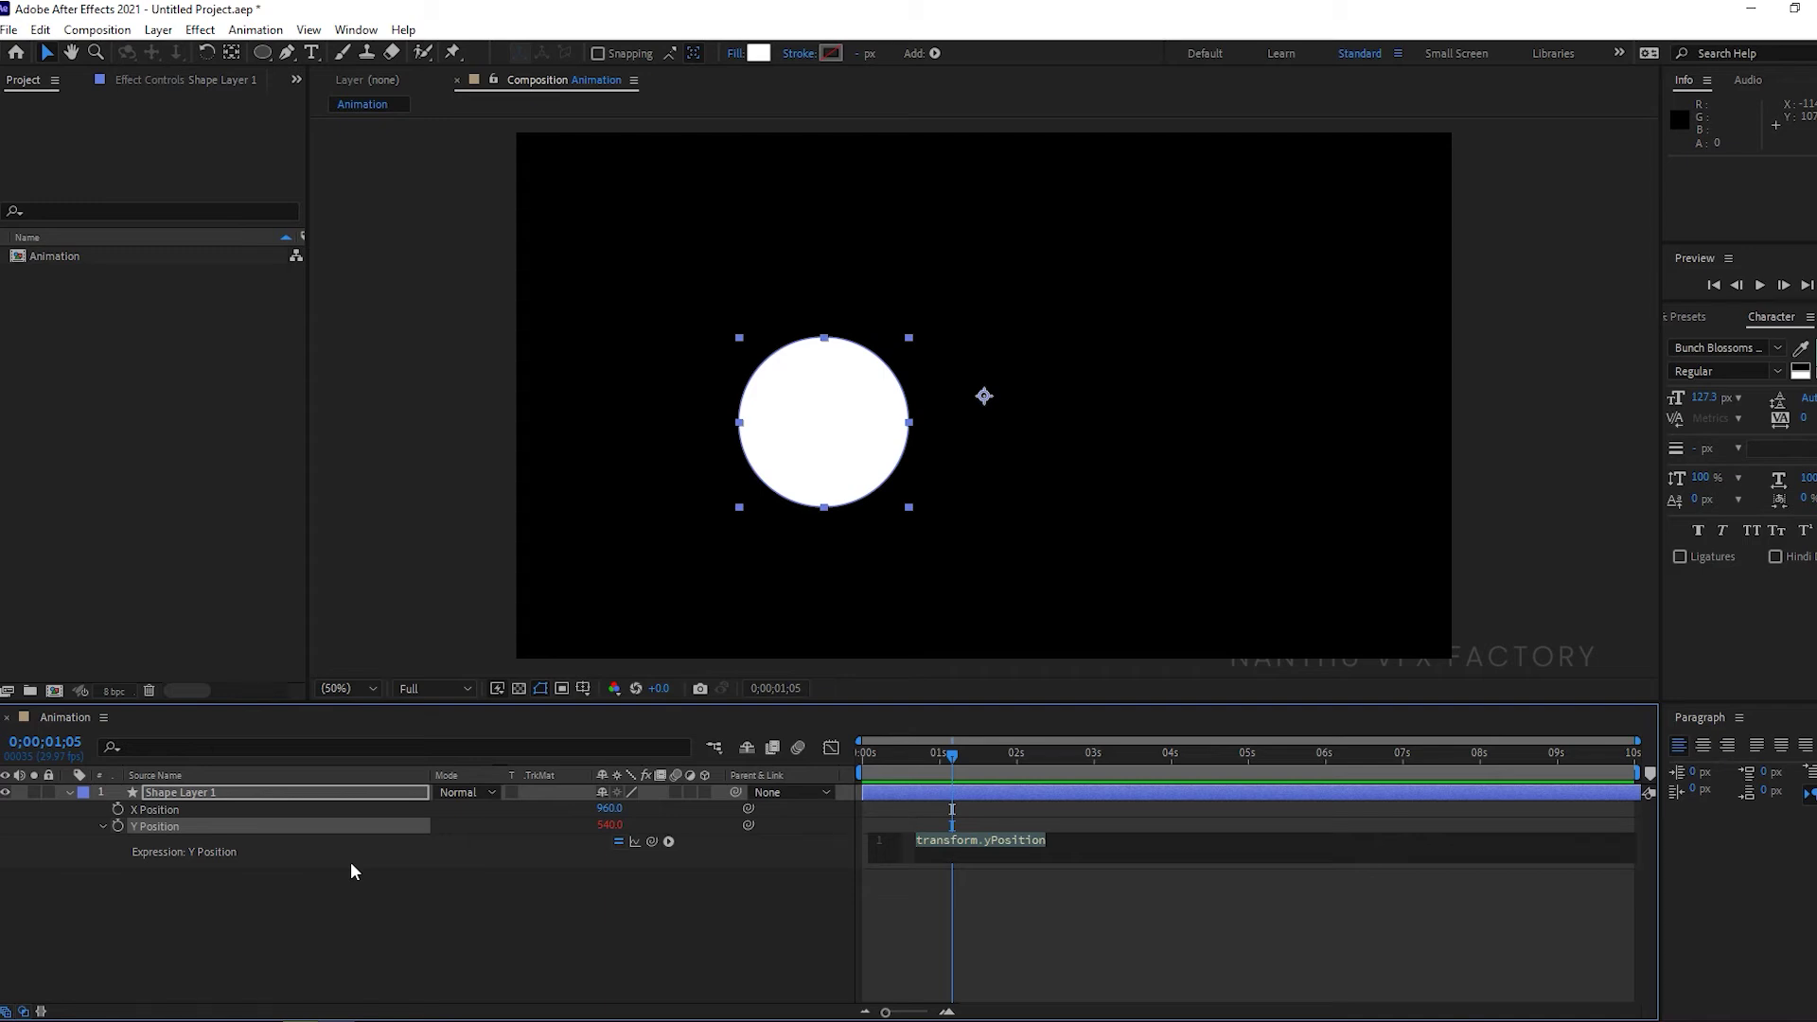
text(na)
key(BackSpace)
key(BackSpace)
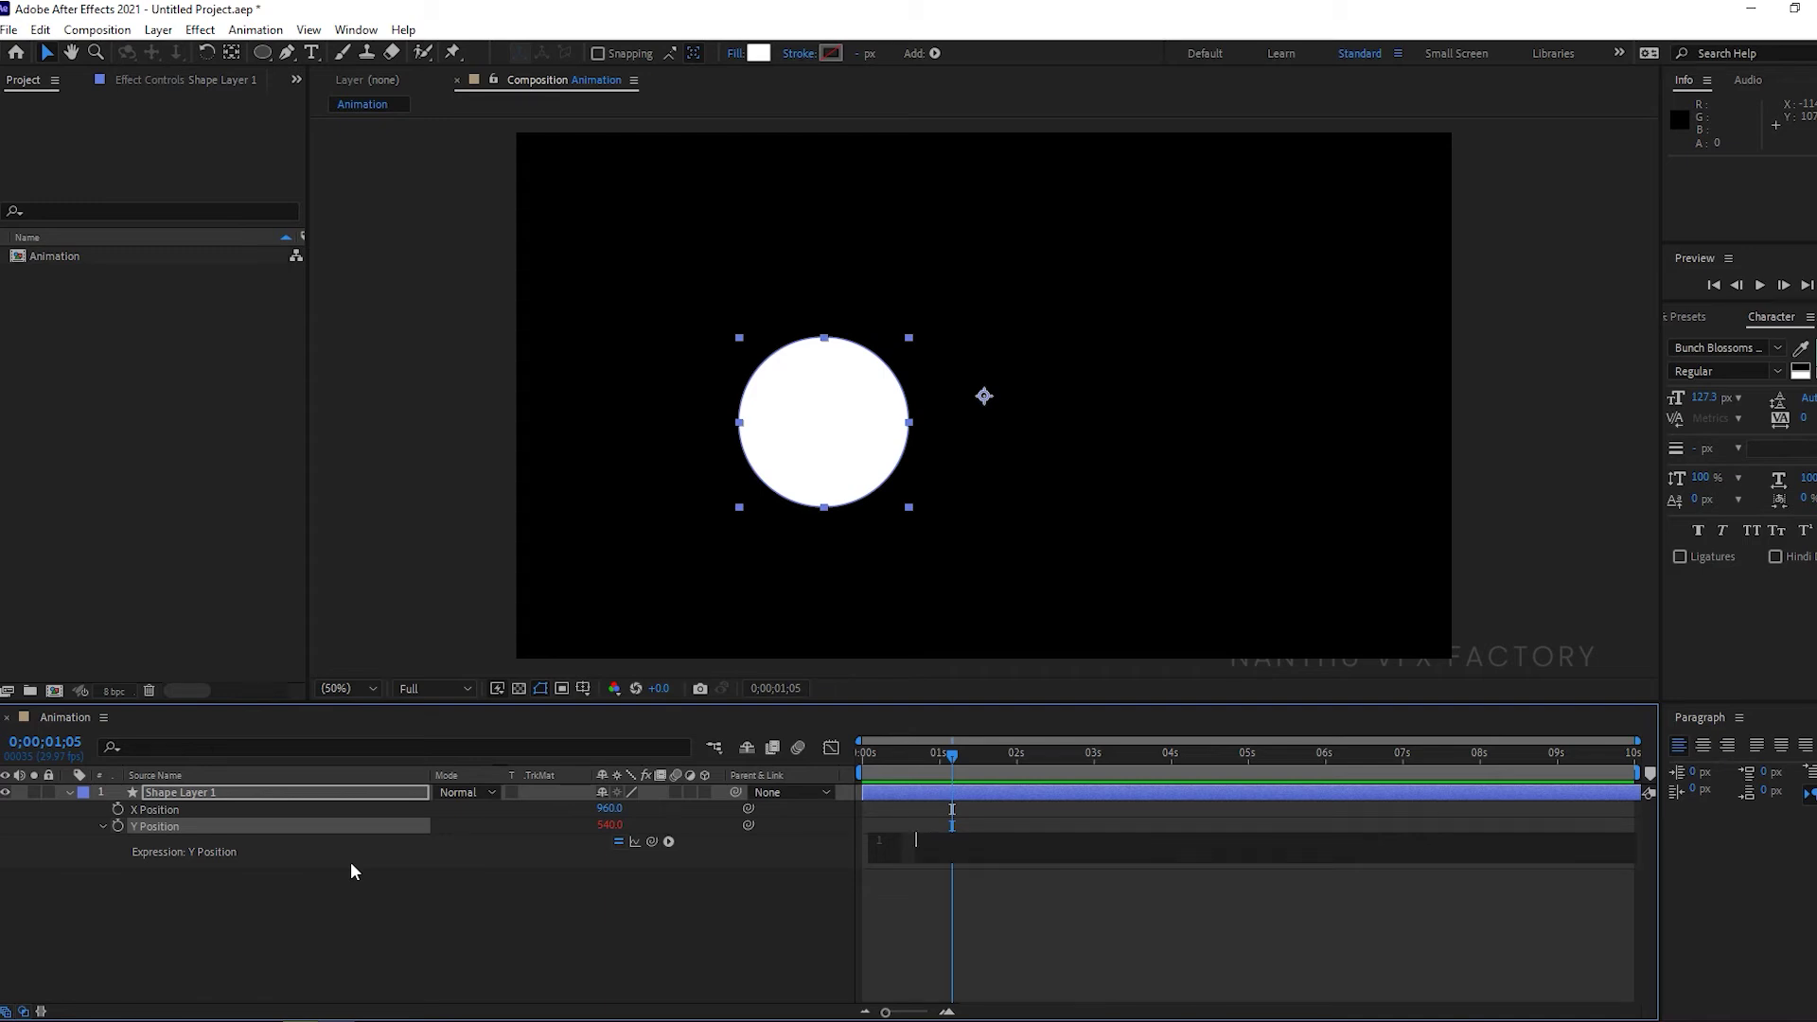
text(Math)
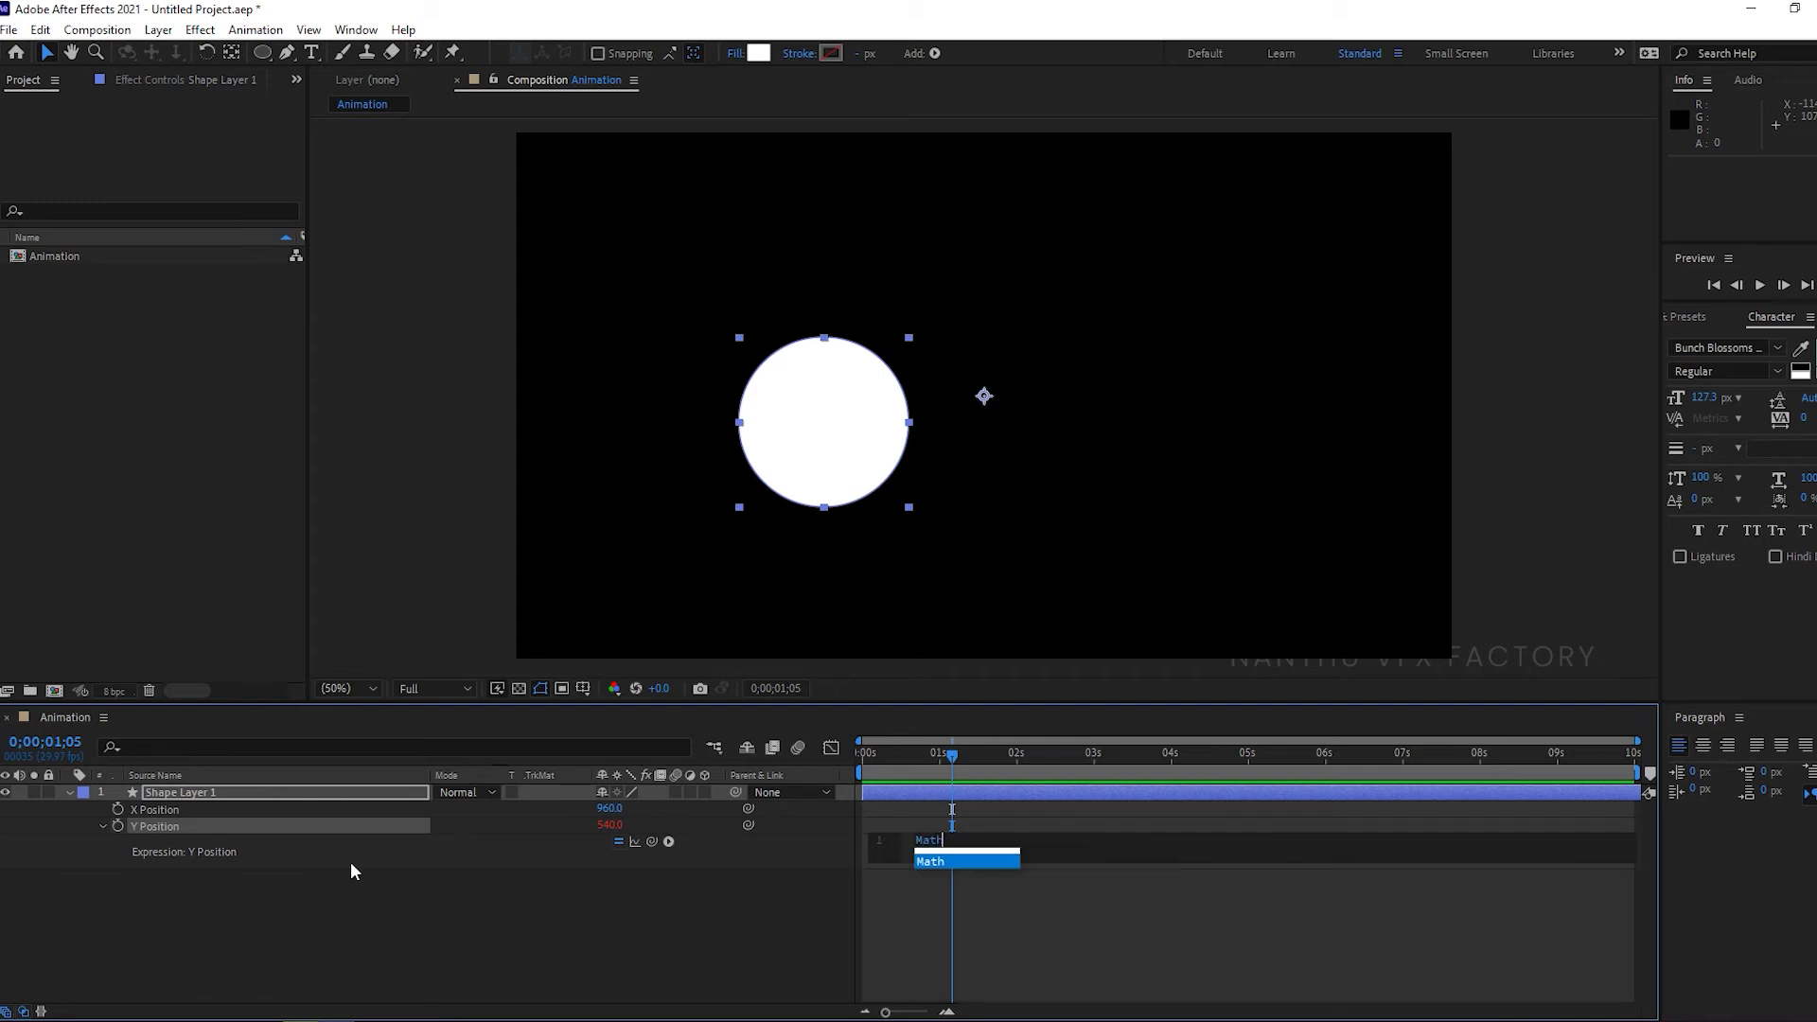
text(.sin)
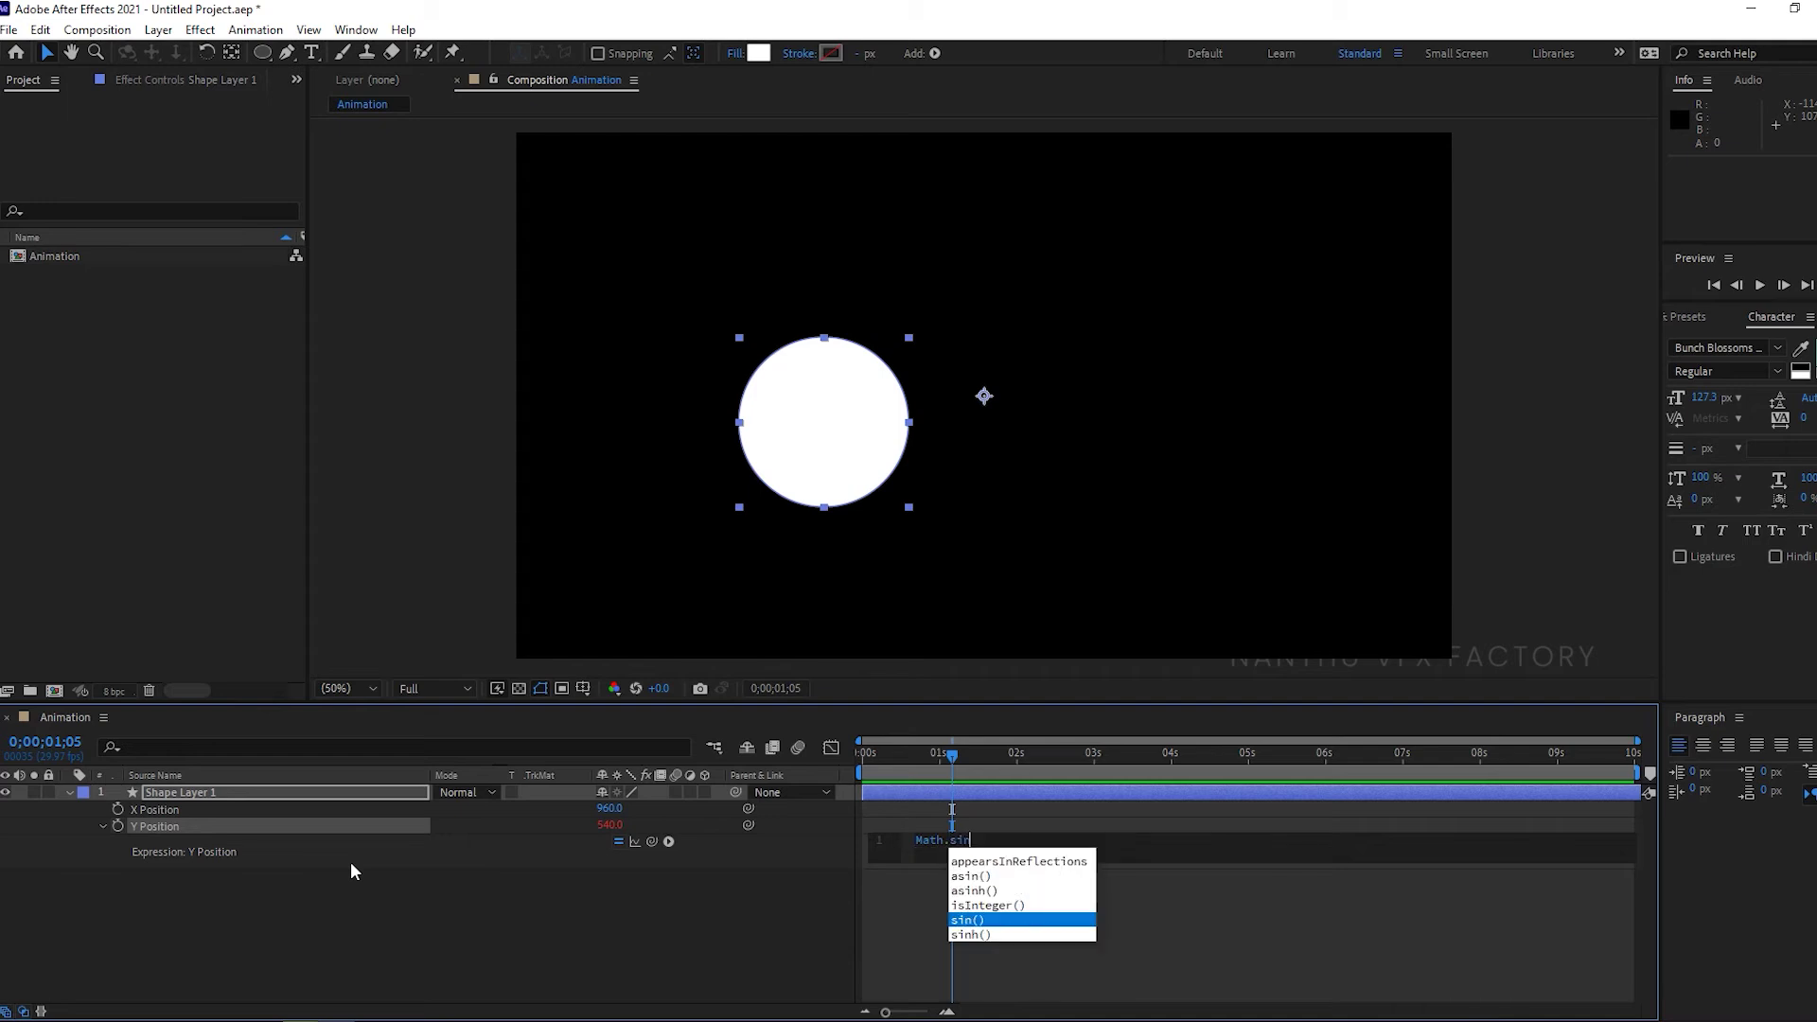
text(()\)
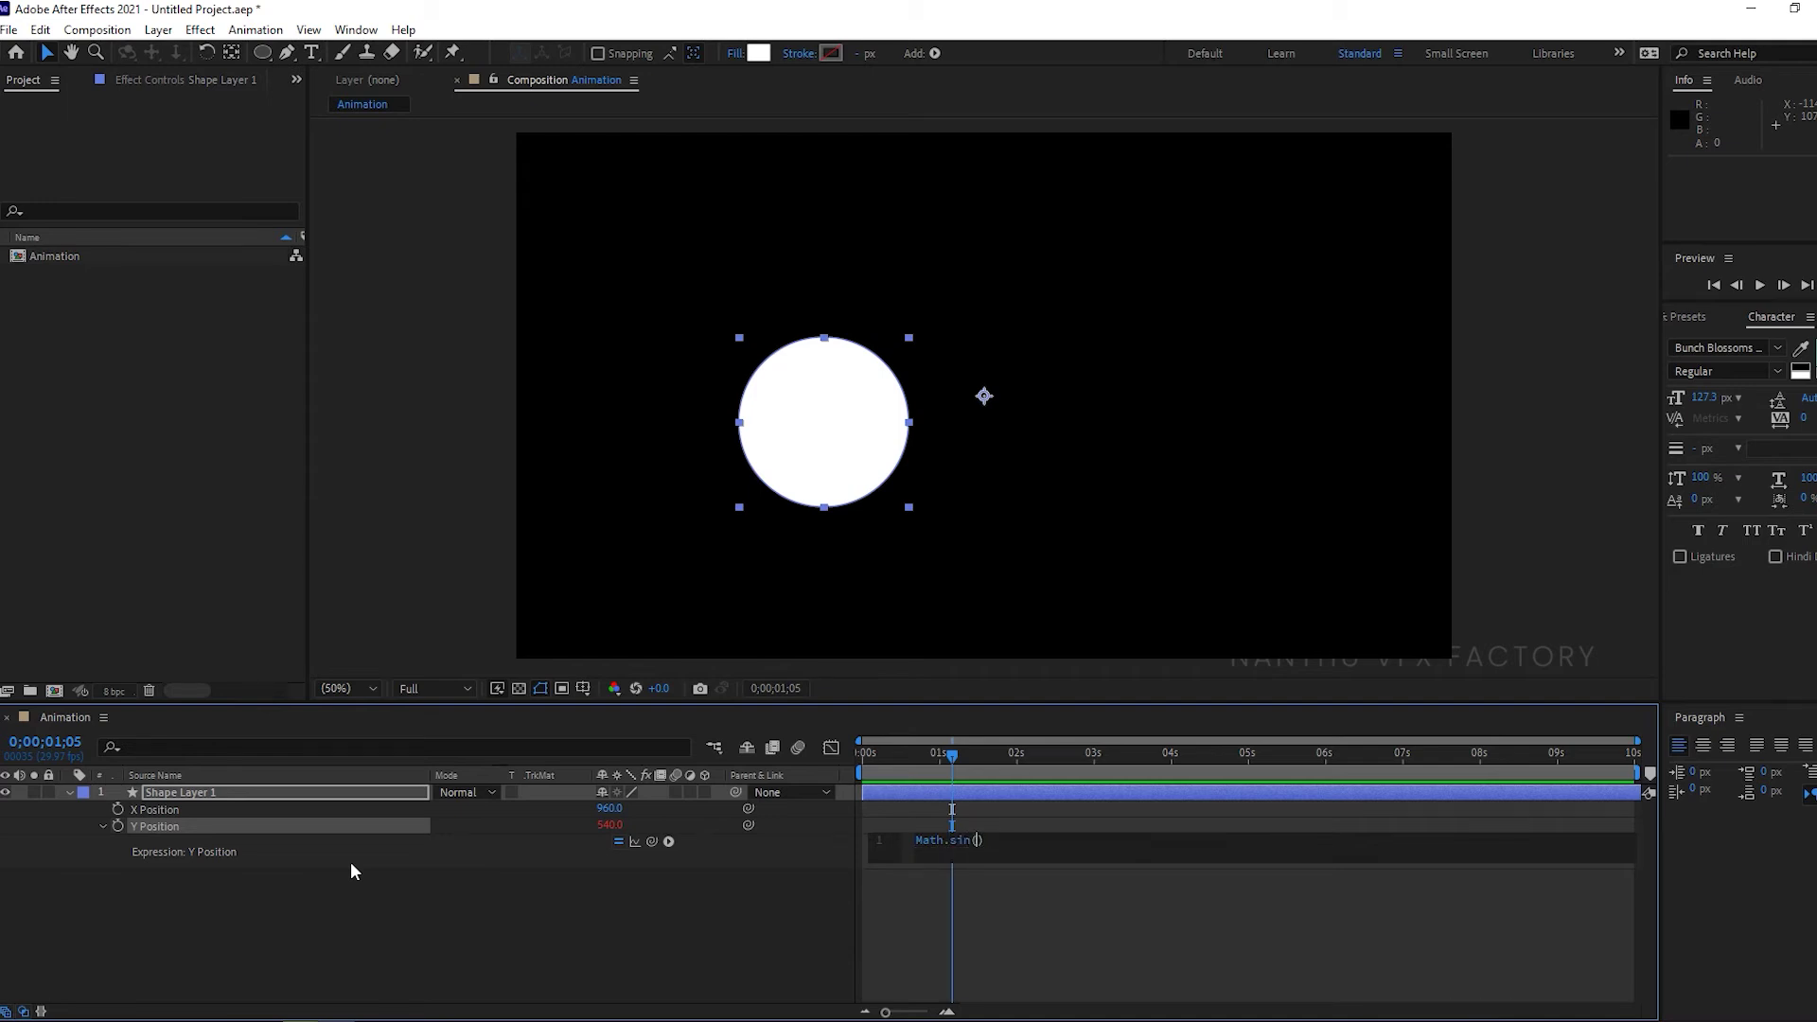
text(time)
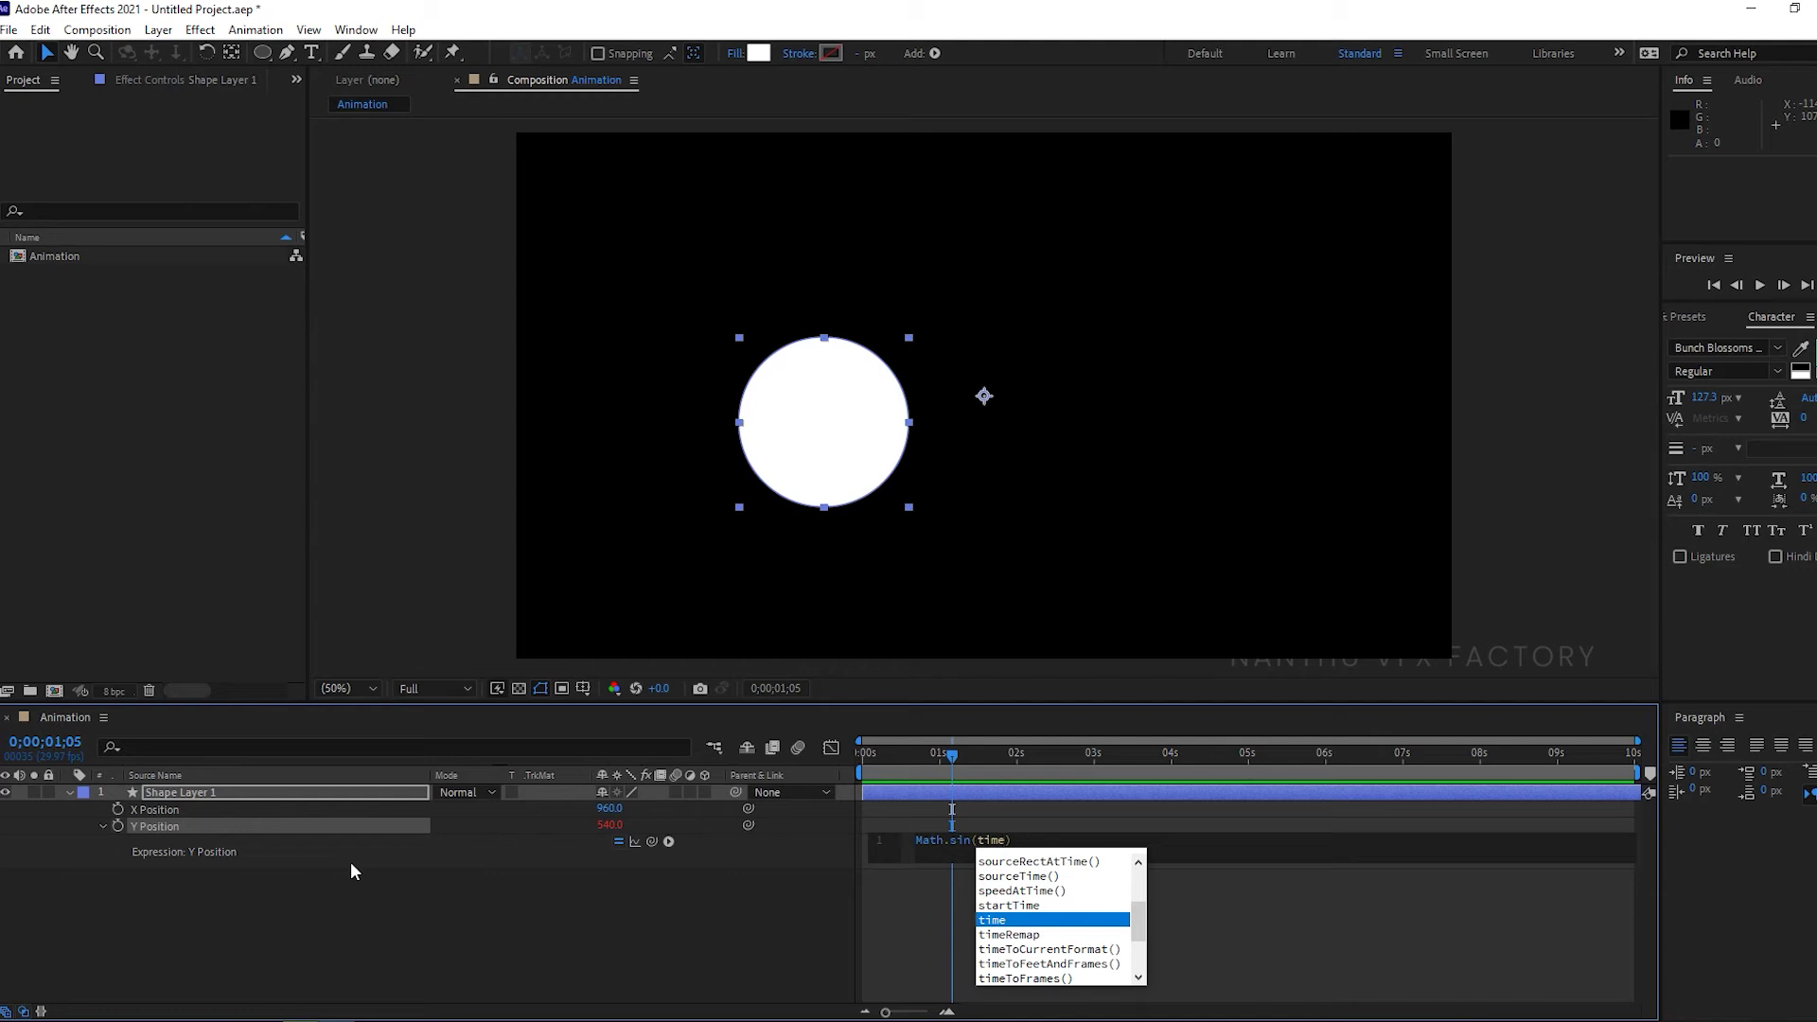
key(Return)
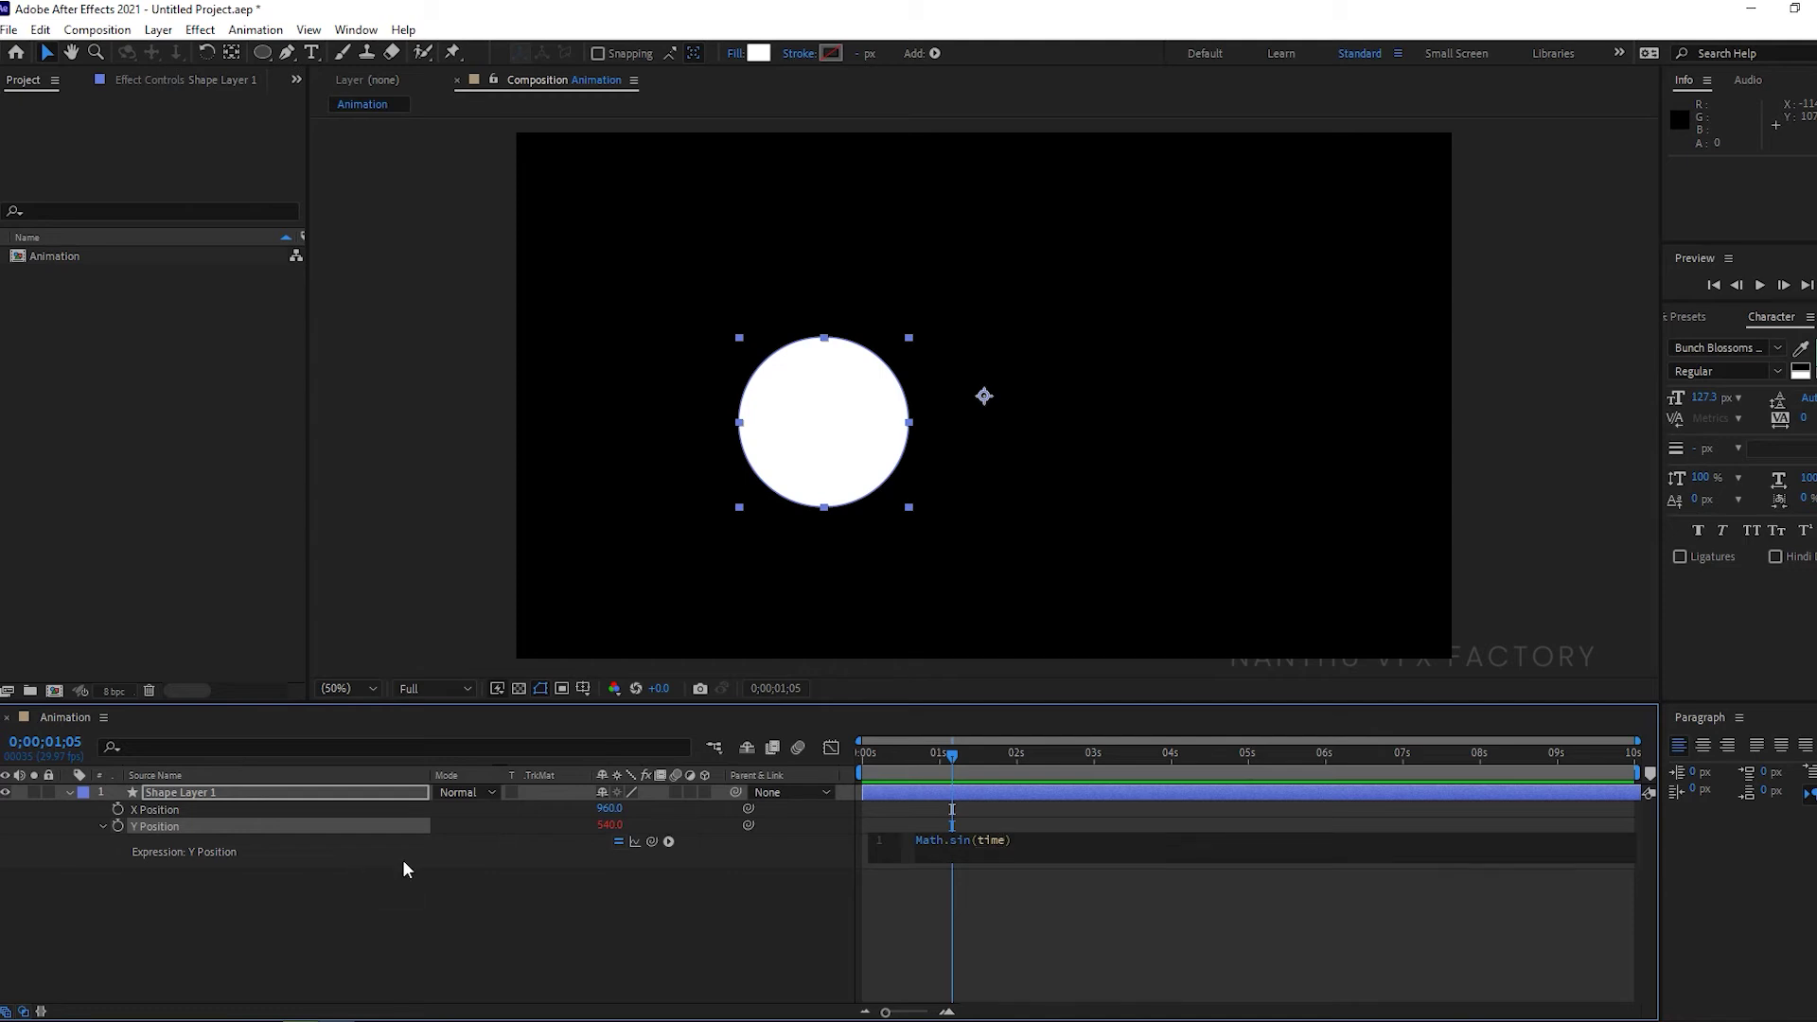
text(*)
key(BackSpace)
key(KP_Enter)
Preview the circle's motion from the first frame and undo adding the Y Position expression
drag(953, 750, 779, 752)
key(space)
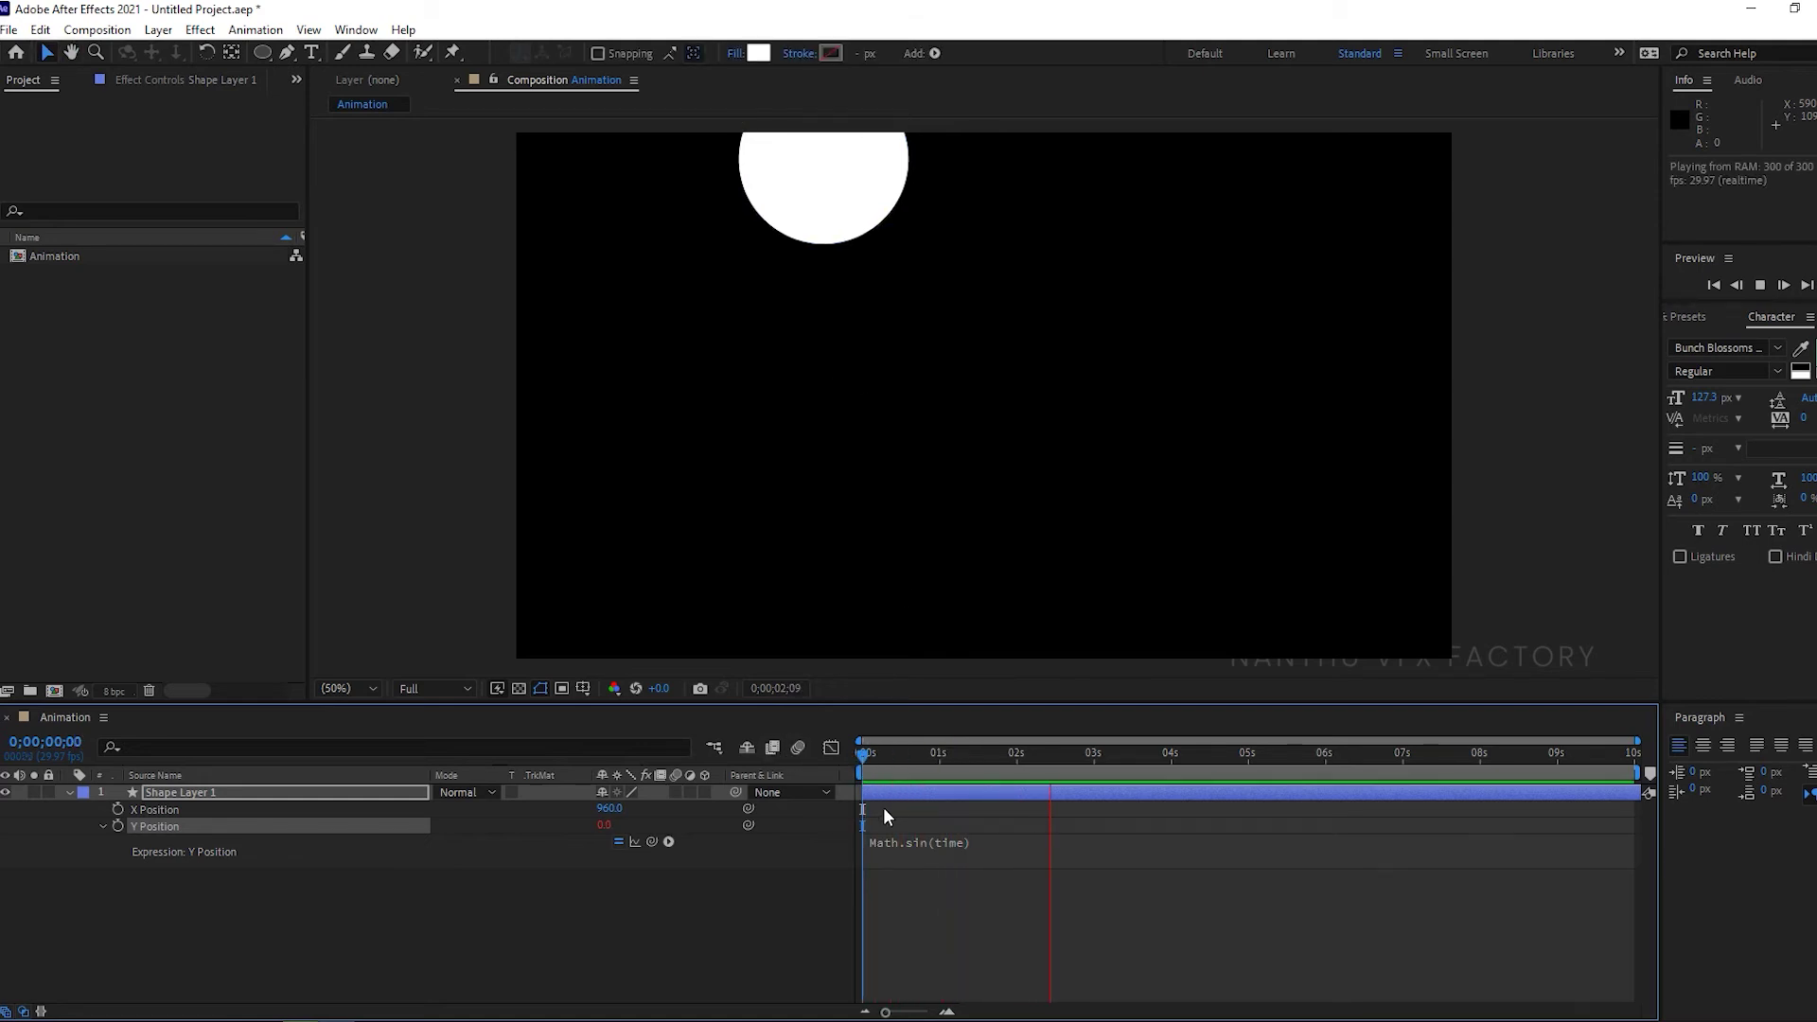
click(811, 883)
key(ctrl+z)
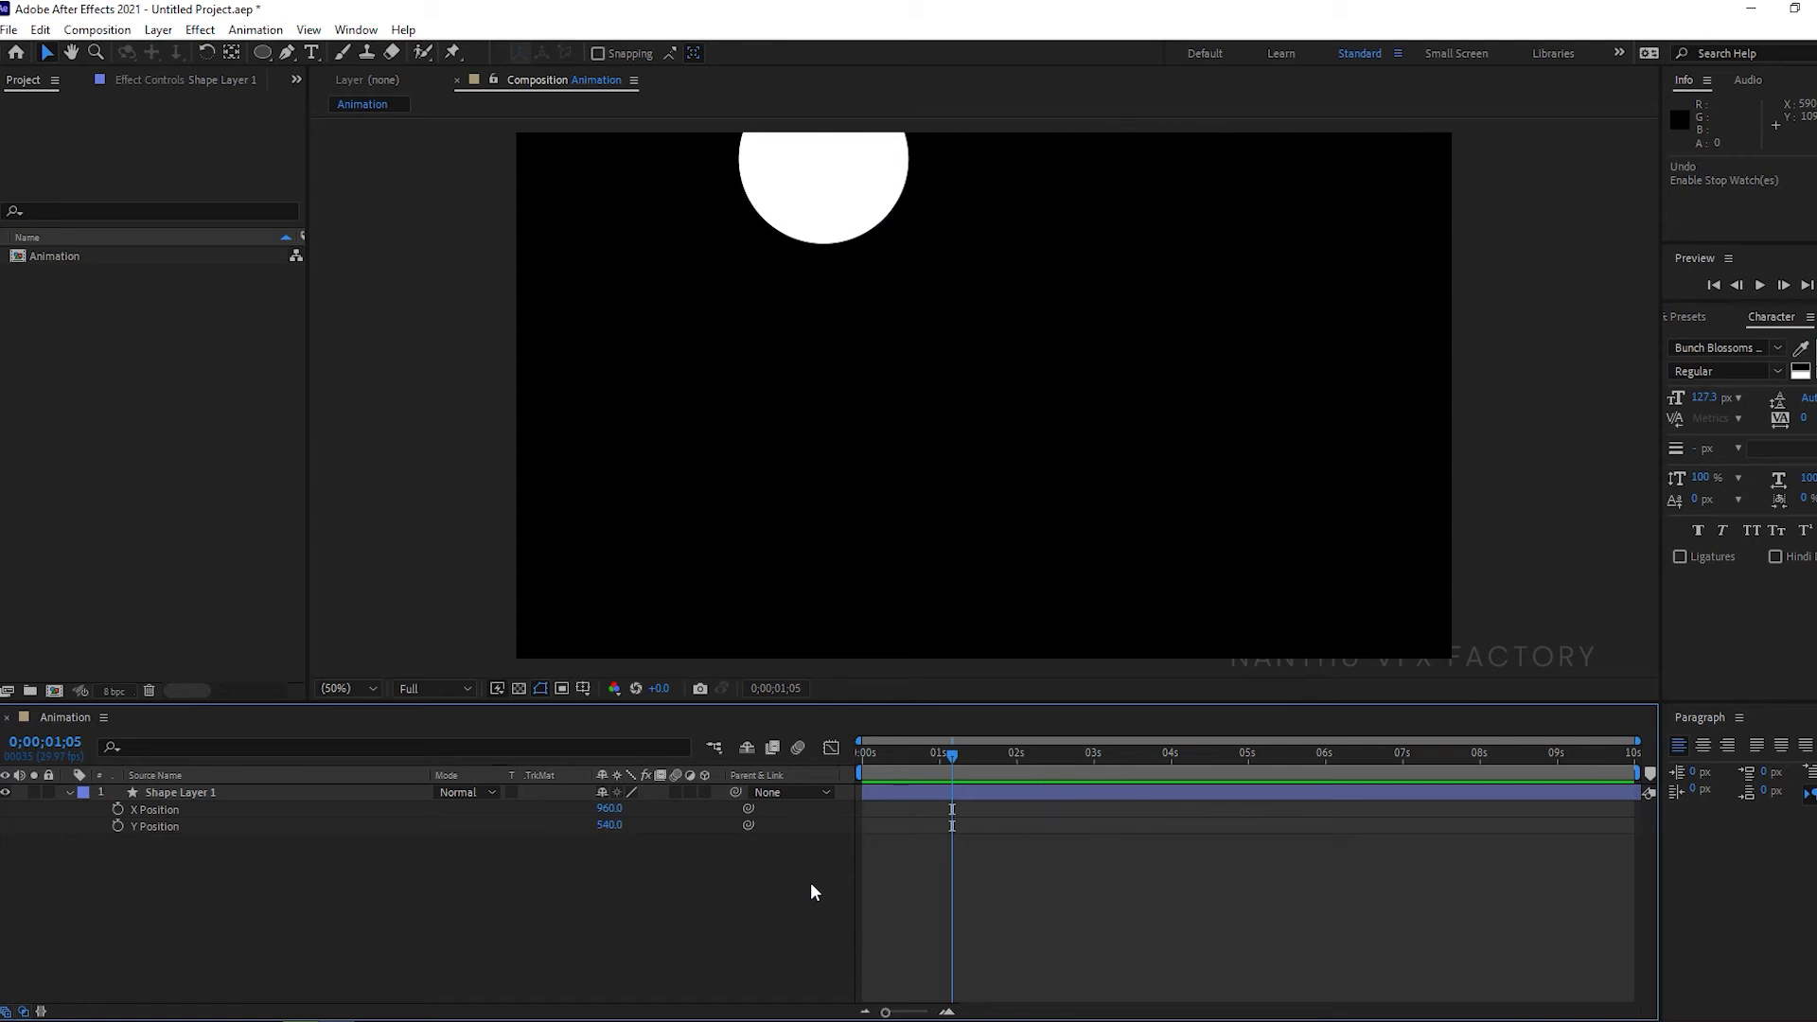
Add the expression "transform.yPosition + Math.sin(time)" to the circle's Y Position
alt+click(117, 826)
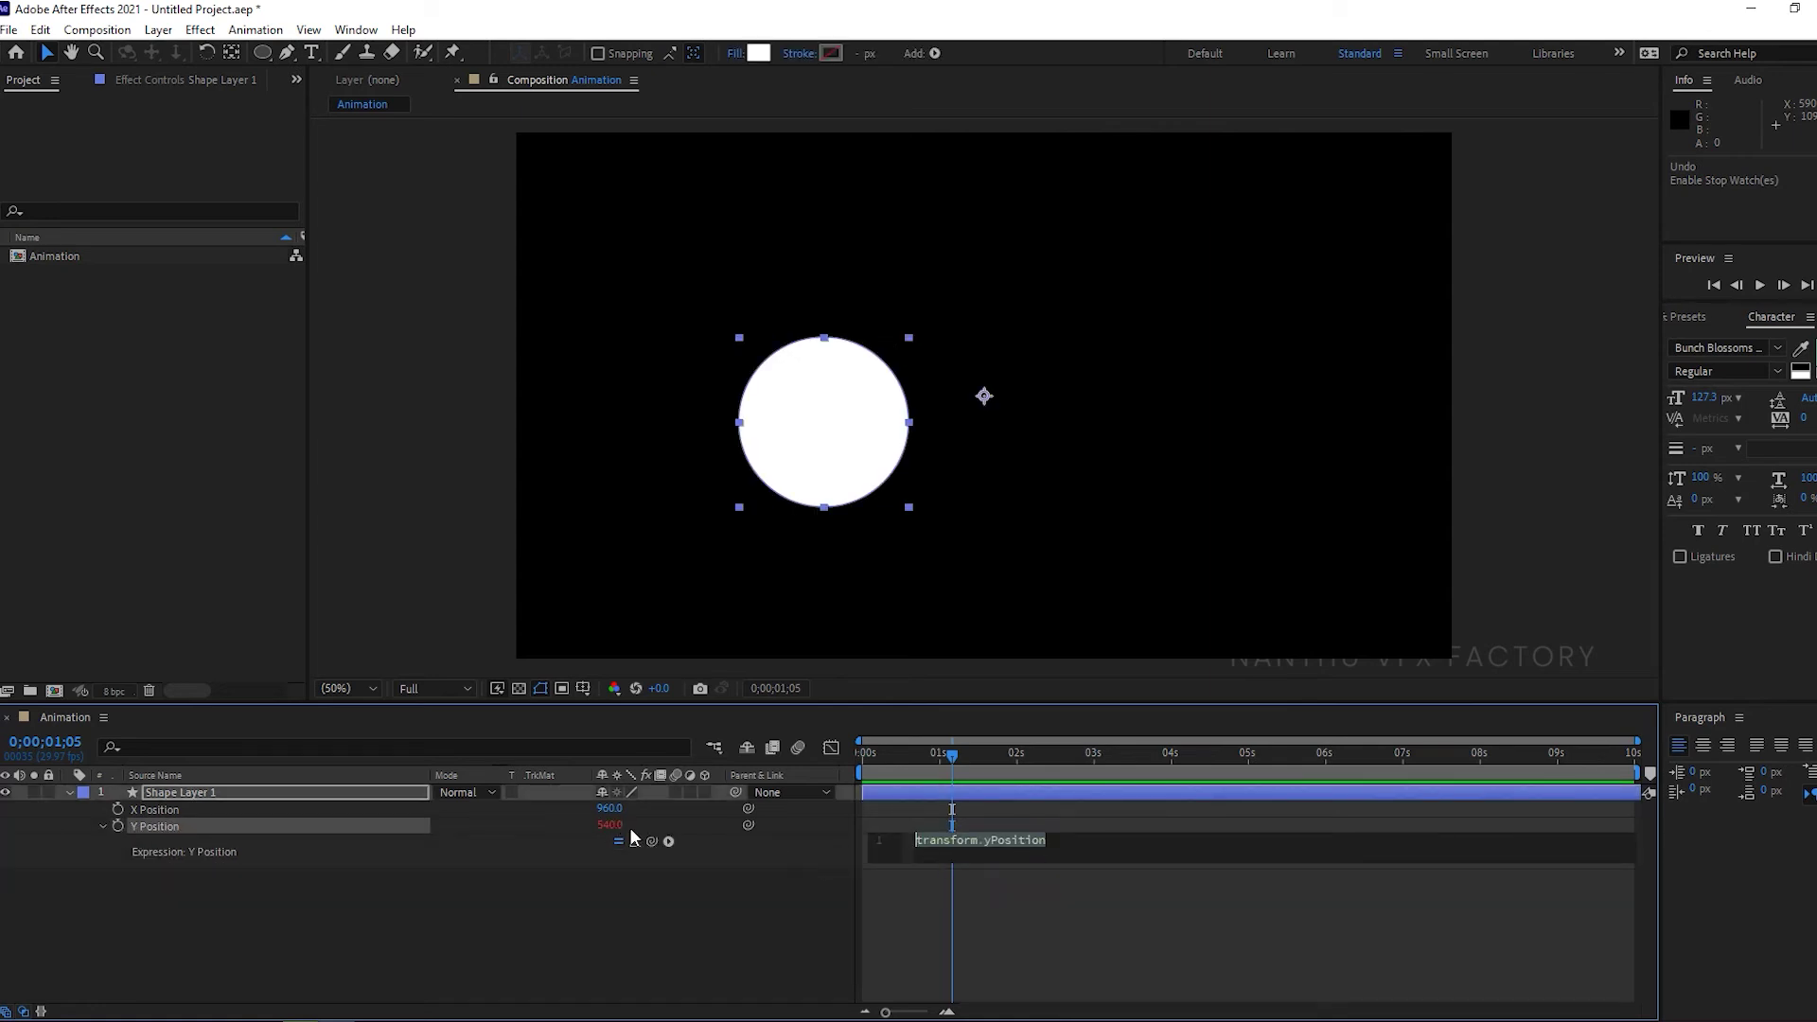
click(1092, 850)
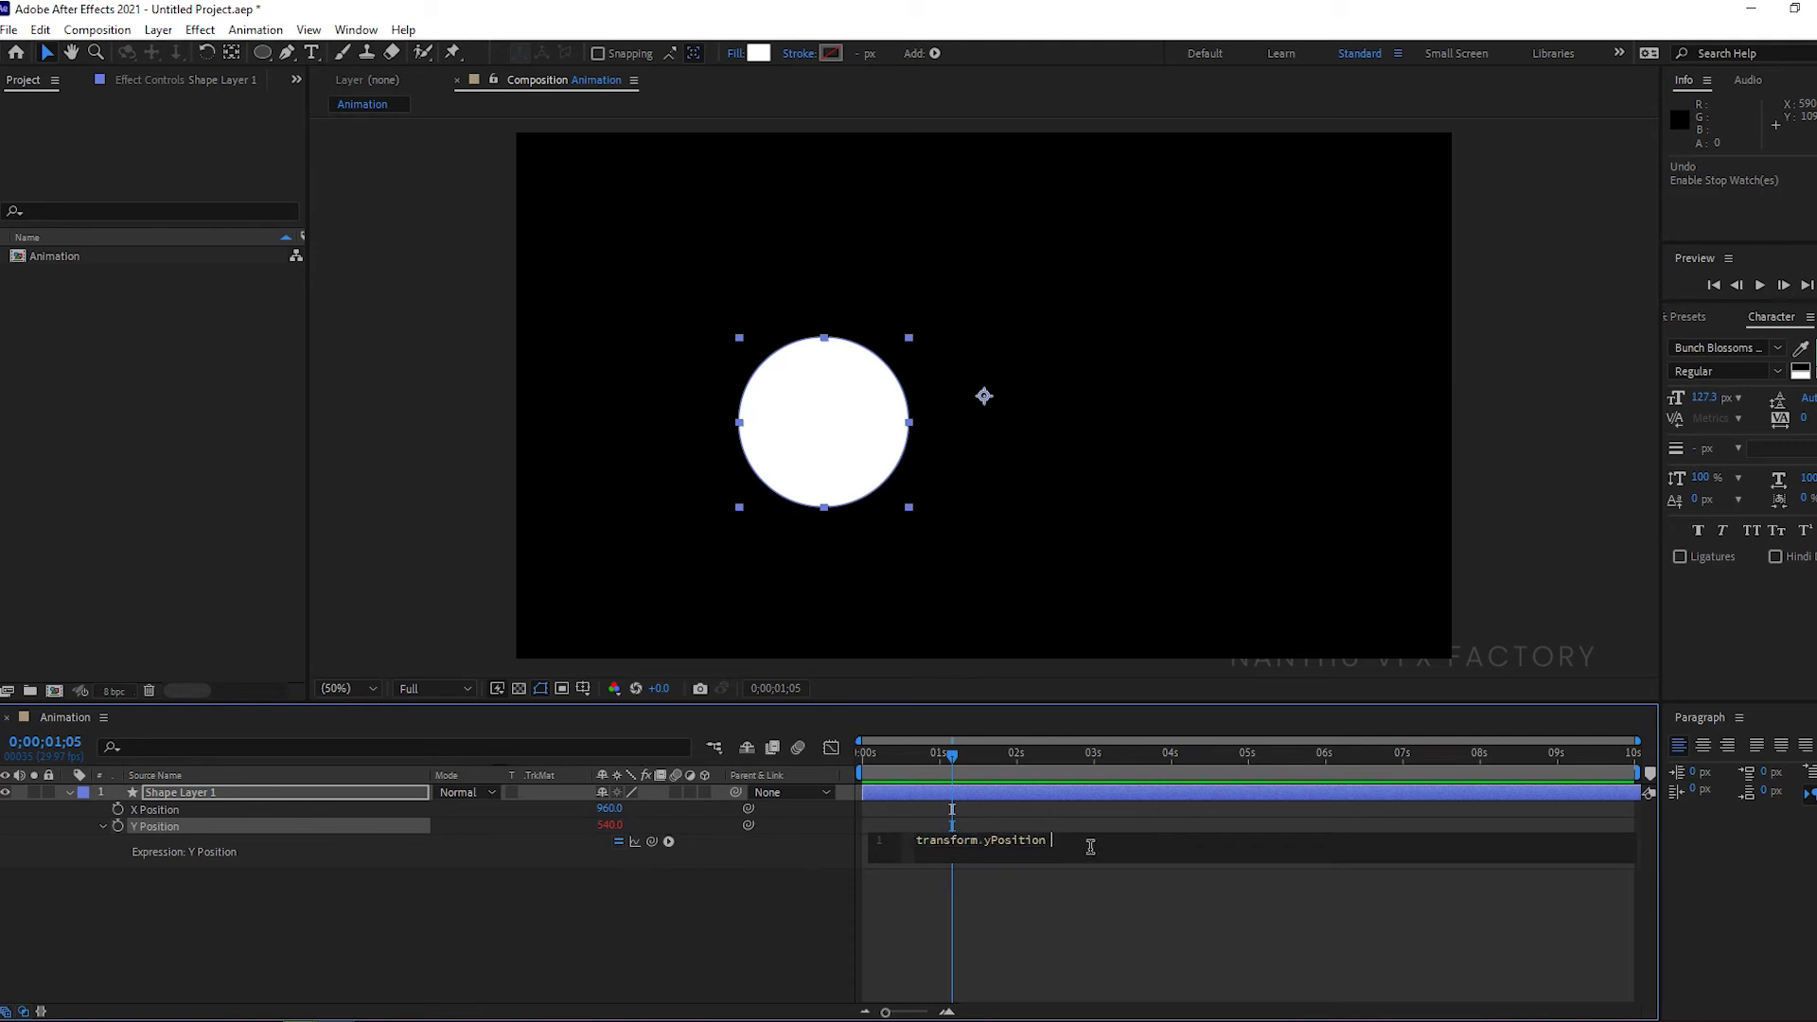
key(BackSpace)
text(+ m)
key(BackSpace)
text(Math.sin()time)
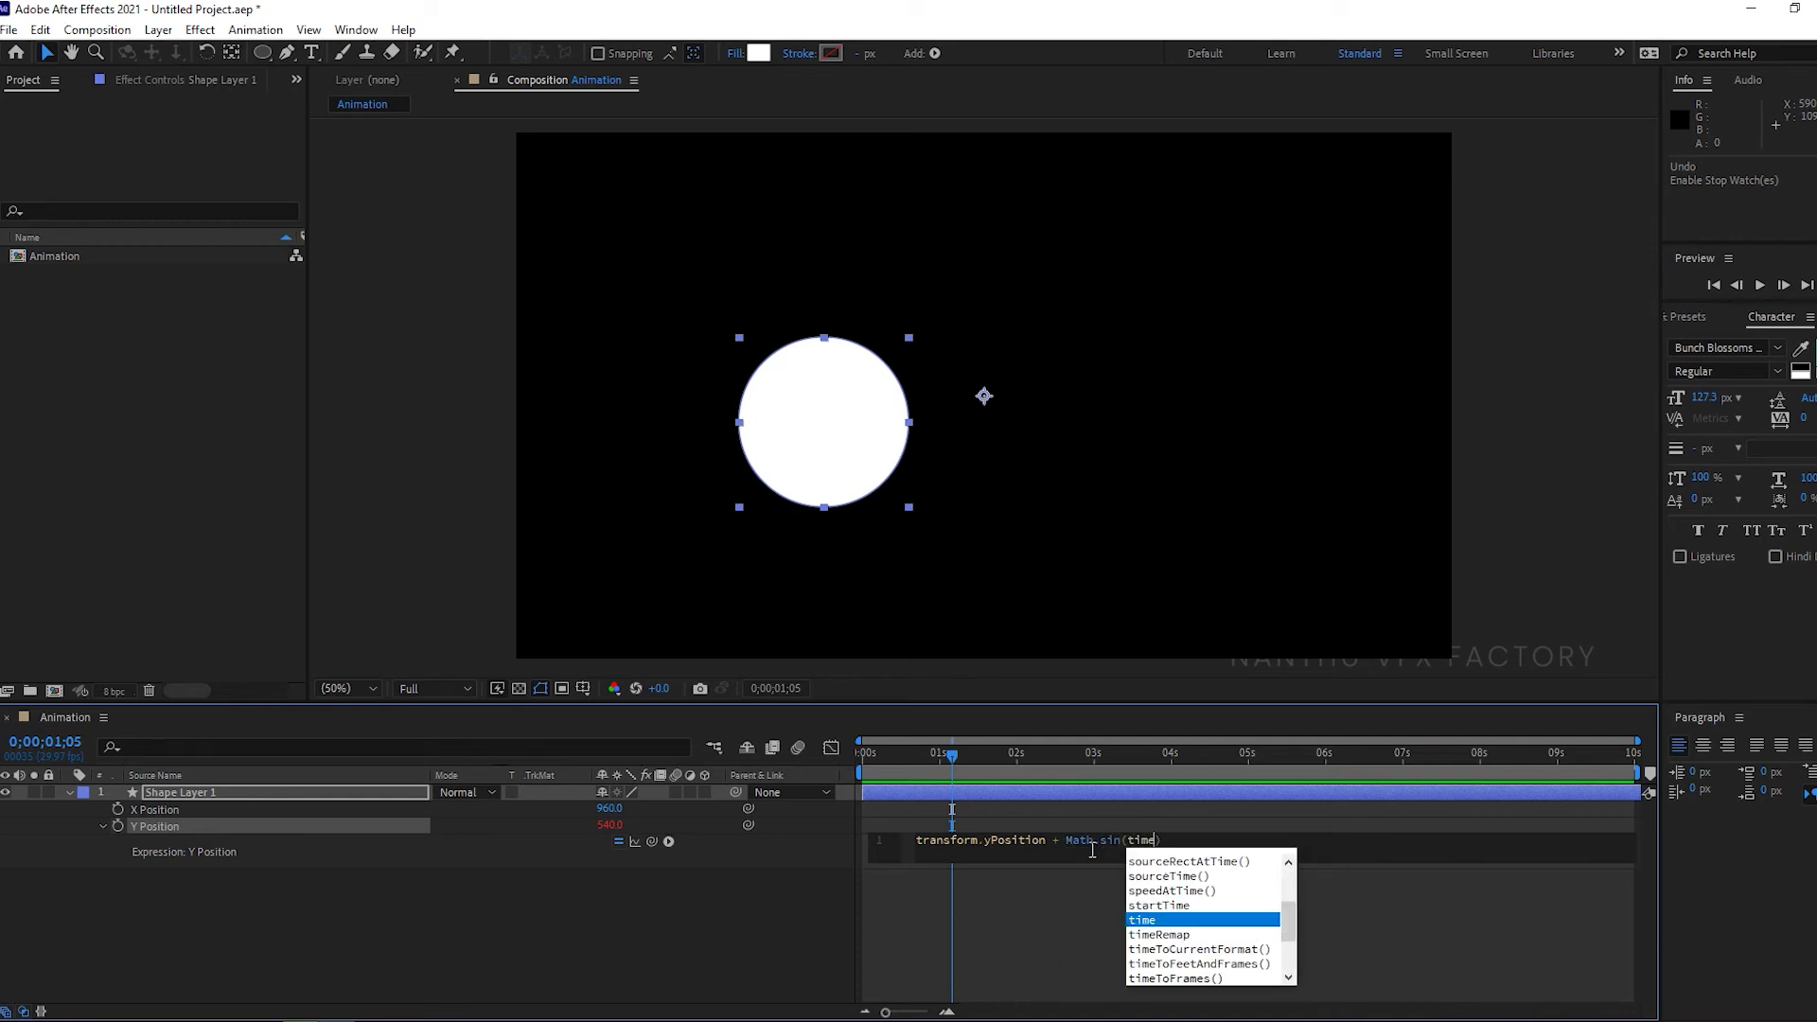
click(1087, 916)
Preview from the first frame and scrub to about 0;00;04;27 to examine how the sine expression changes Y Position
drag(952, 755, 860, 755)
key(space)
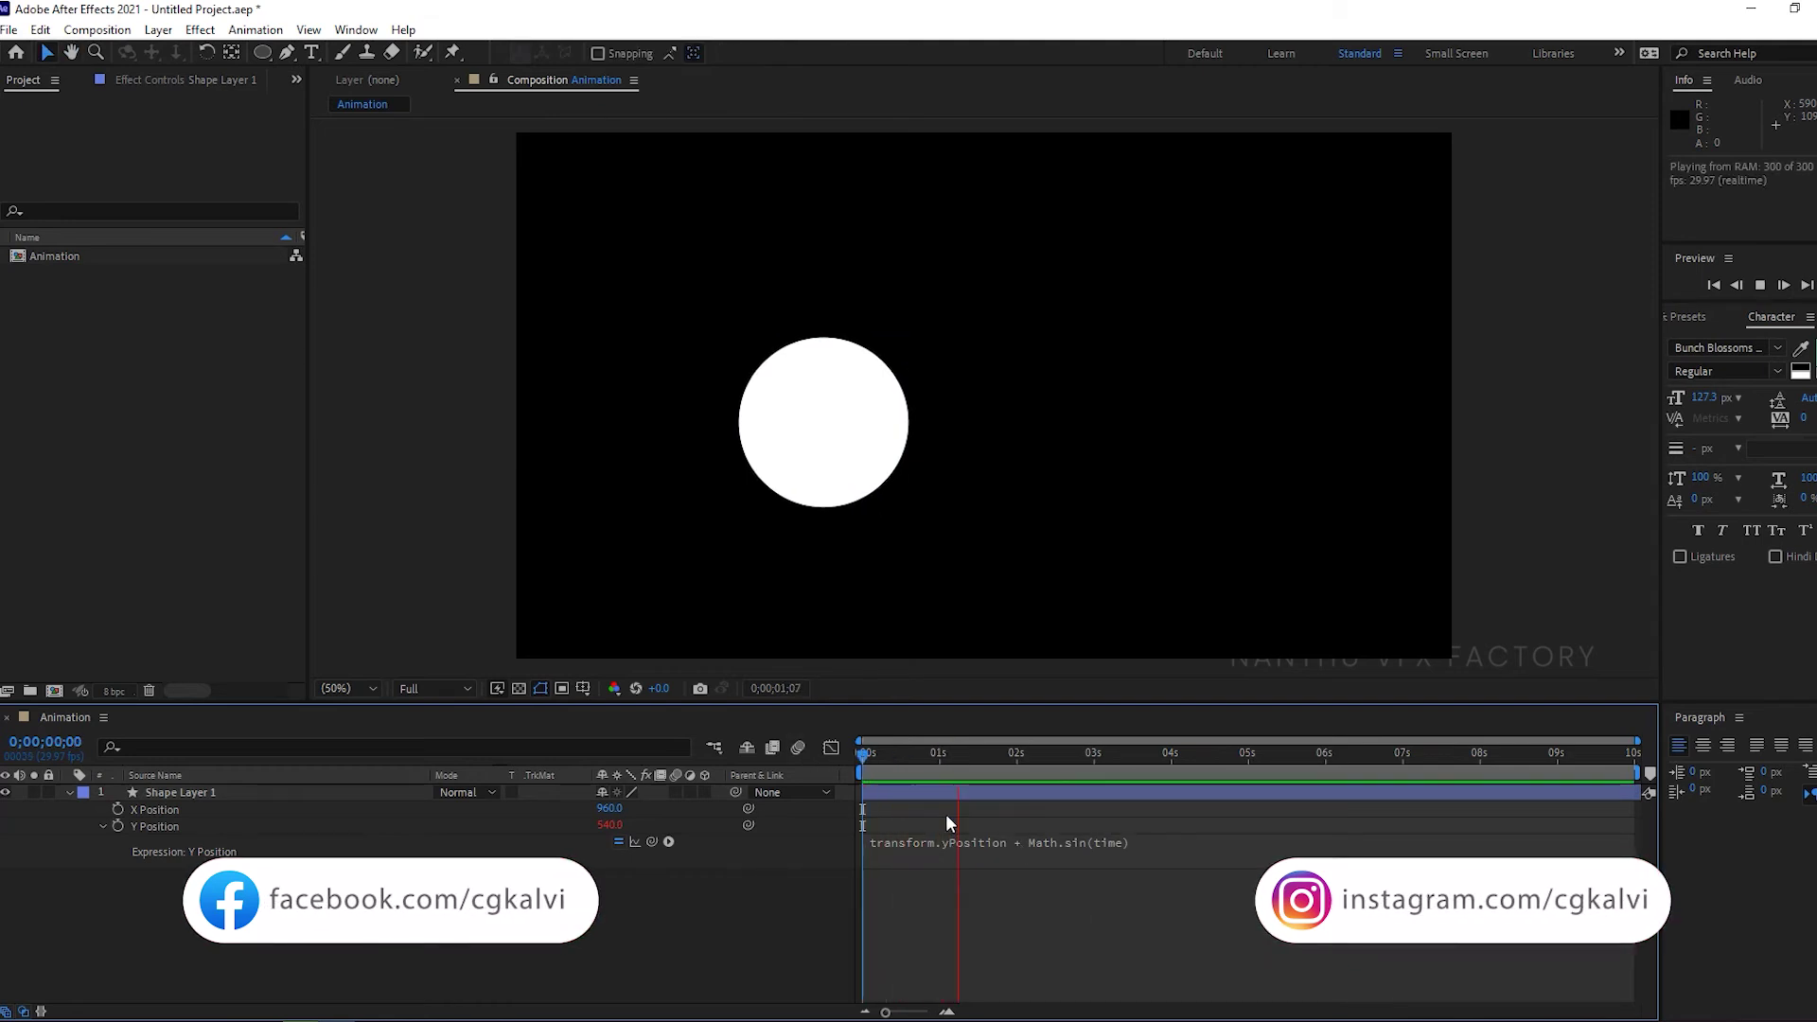
key(space)
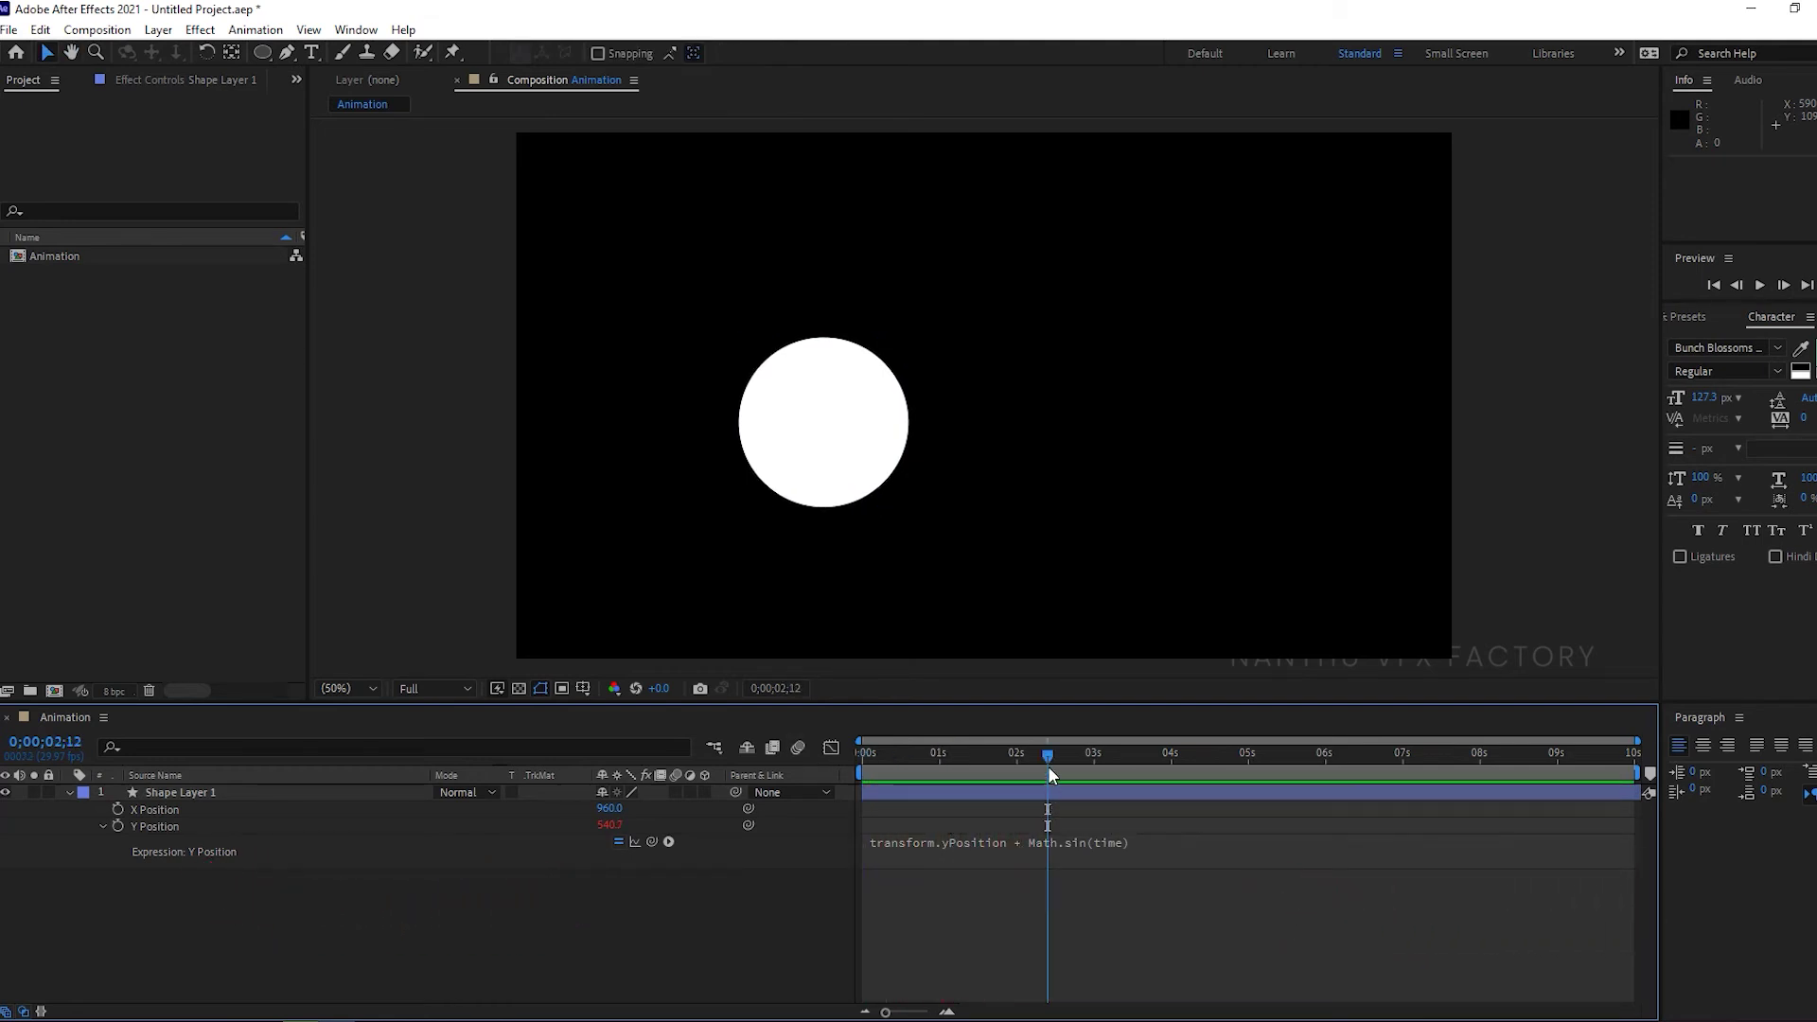
drag(1048, 757, 1240, 764)
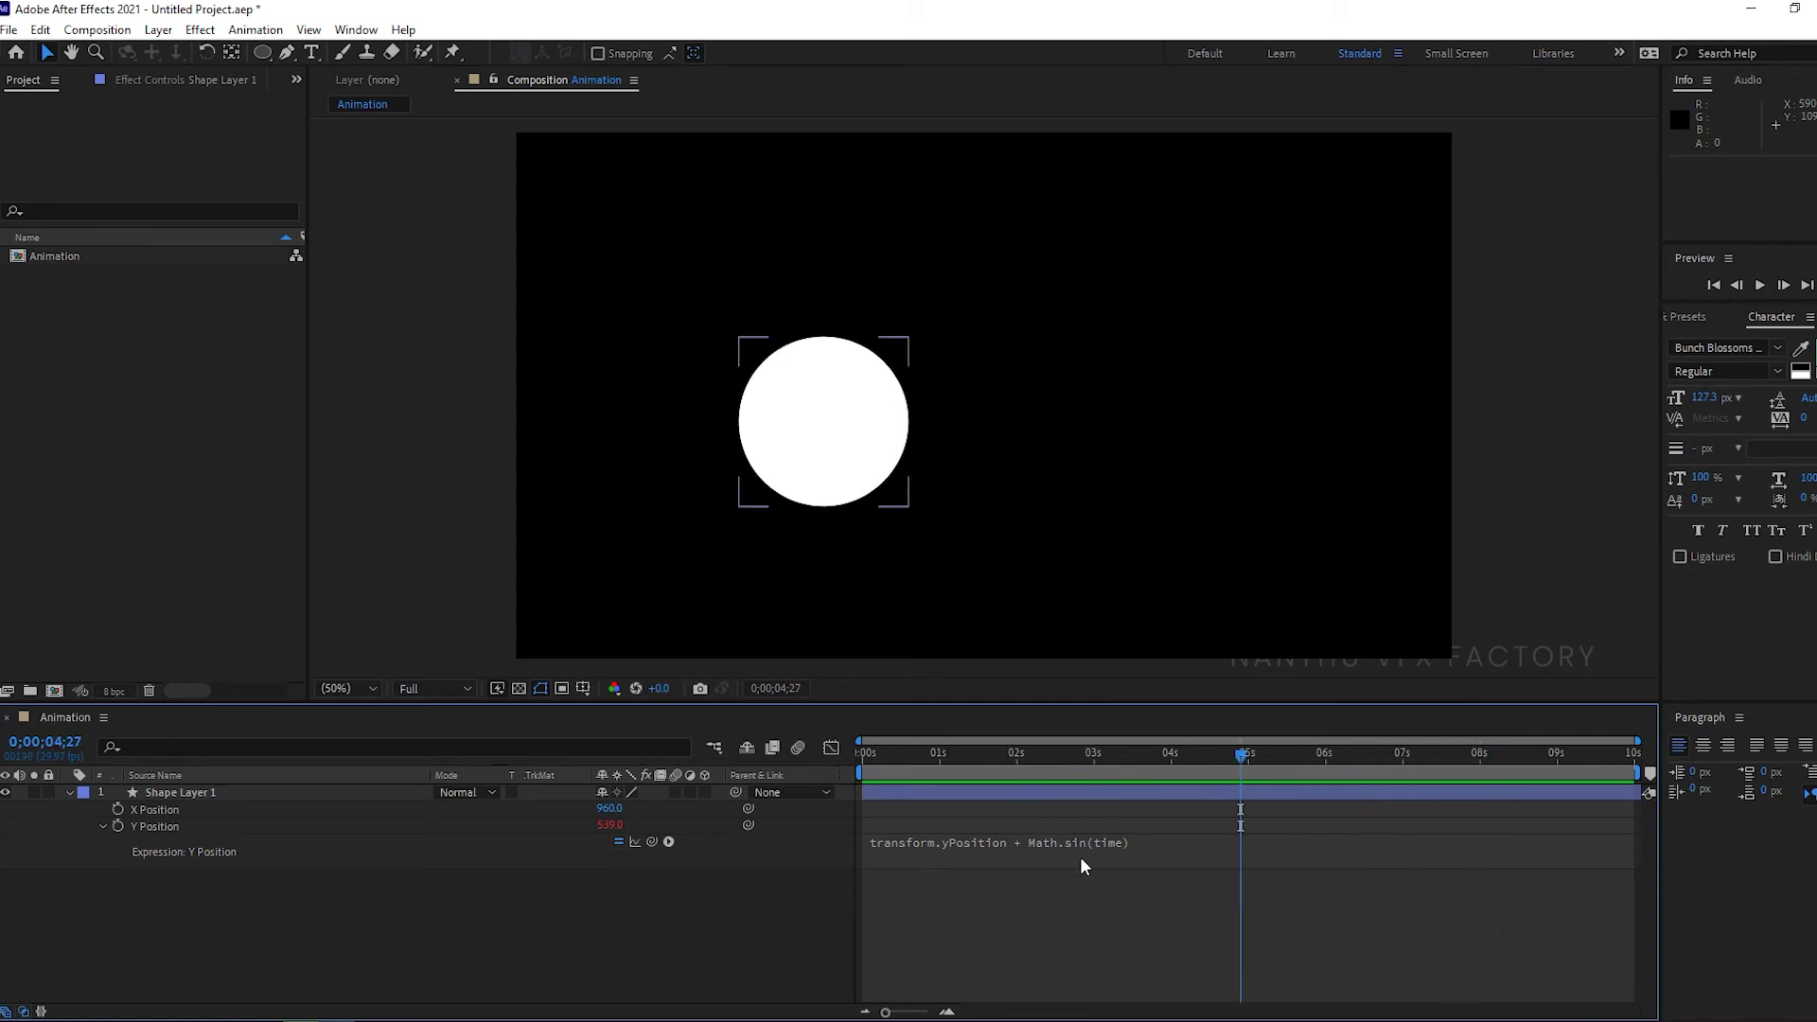
Change the Y Position expression to "transform.yPosition + Math.sin(time)*20" and preview the circle's vertical motion
click(1161, 850)
text(*20)
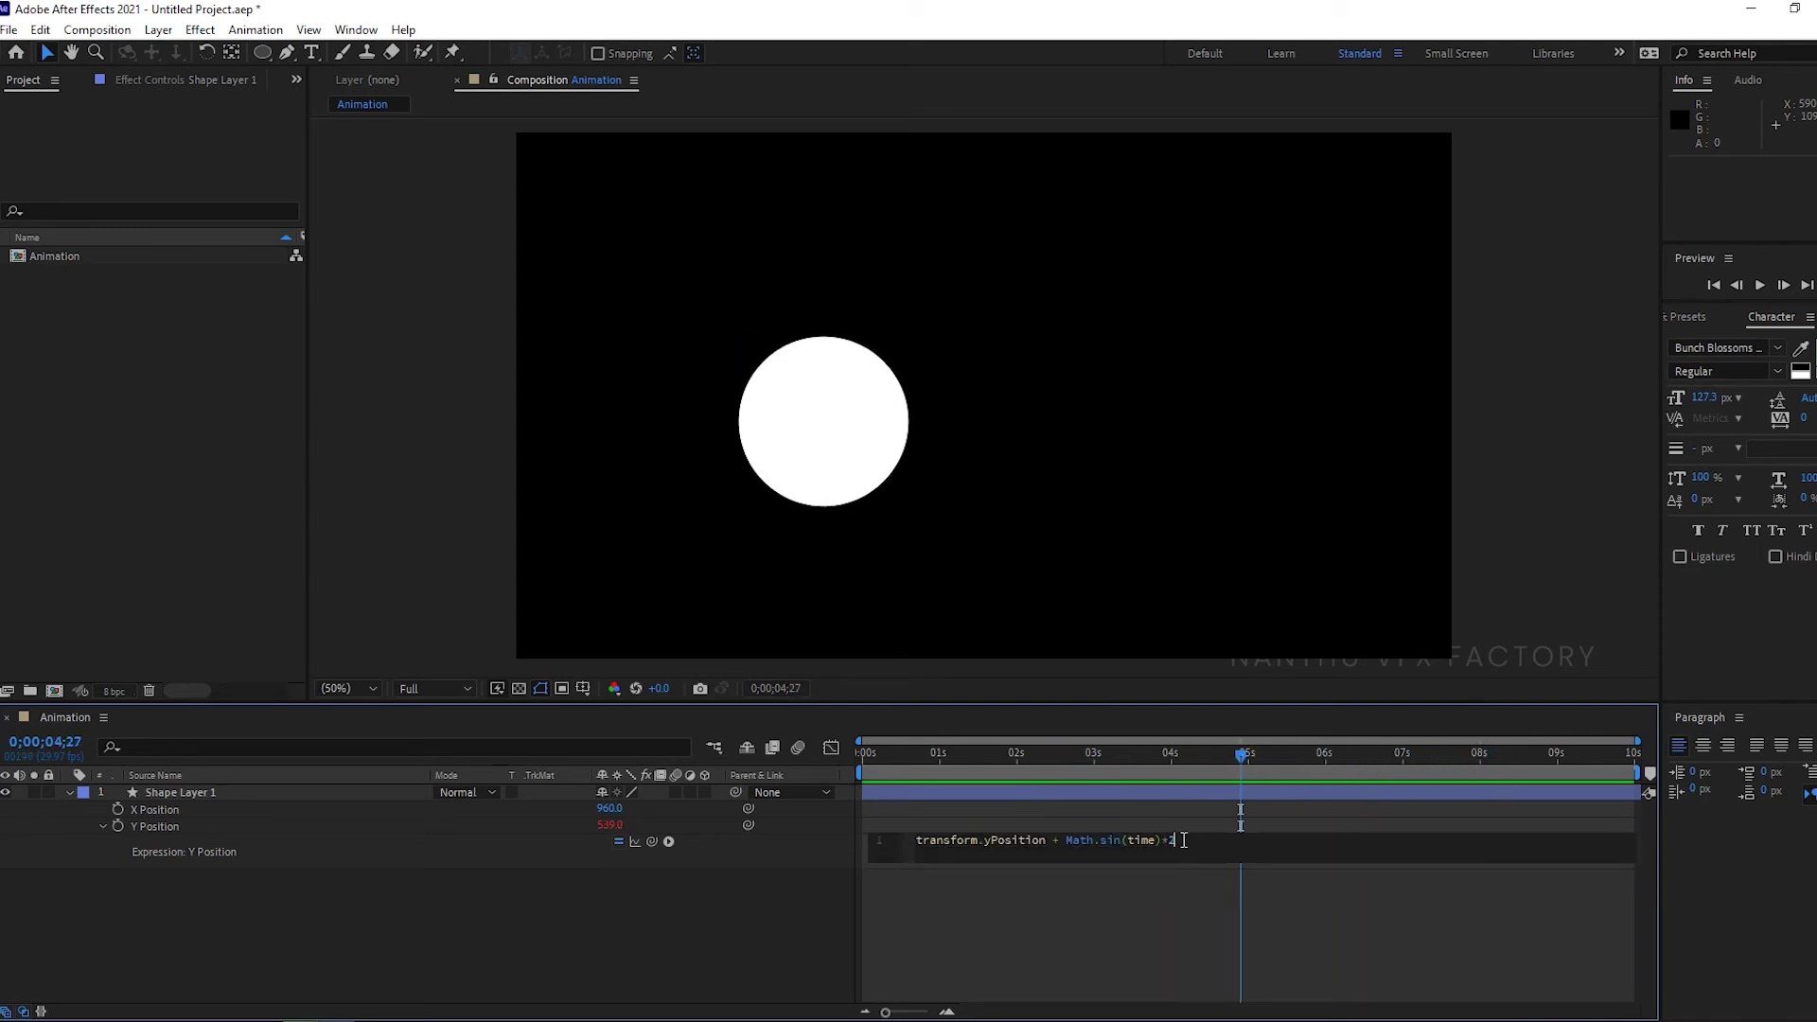
key(KP_Enter)
key(space)
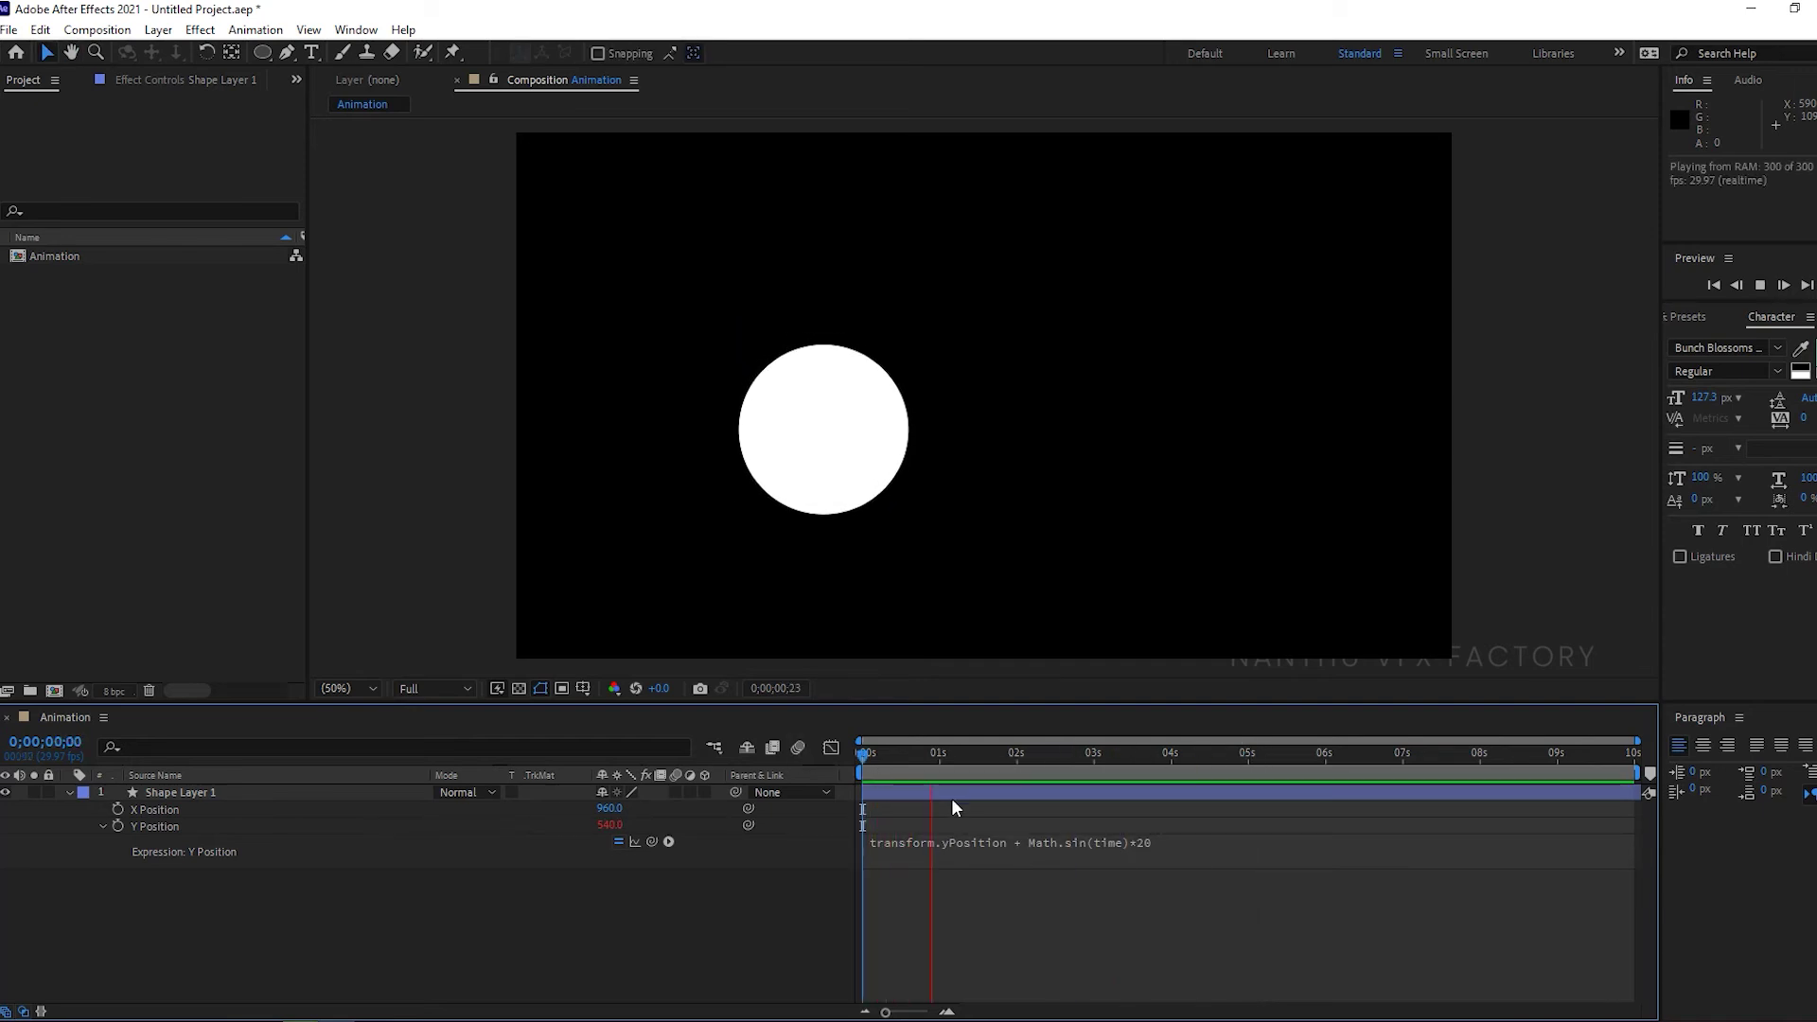
key(space)
Raise the multiplier in the Y Position expression to 200 and preview the motion from the first frame
click(1224, 852)
click(1240, 841)
text(0)
key(KP_Enter)
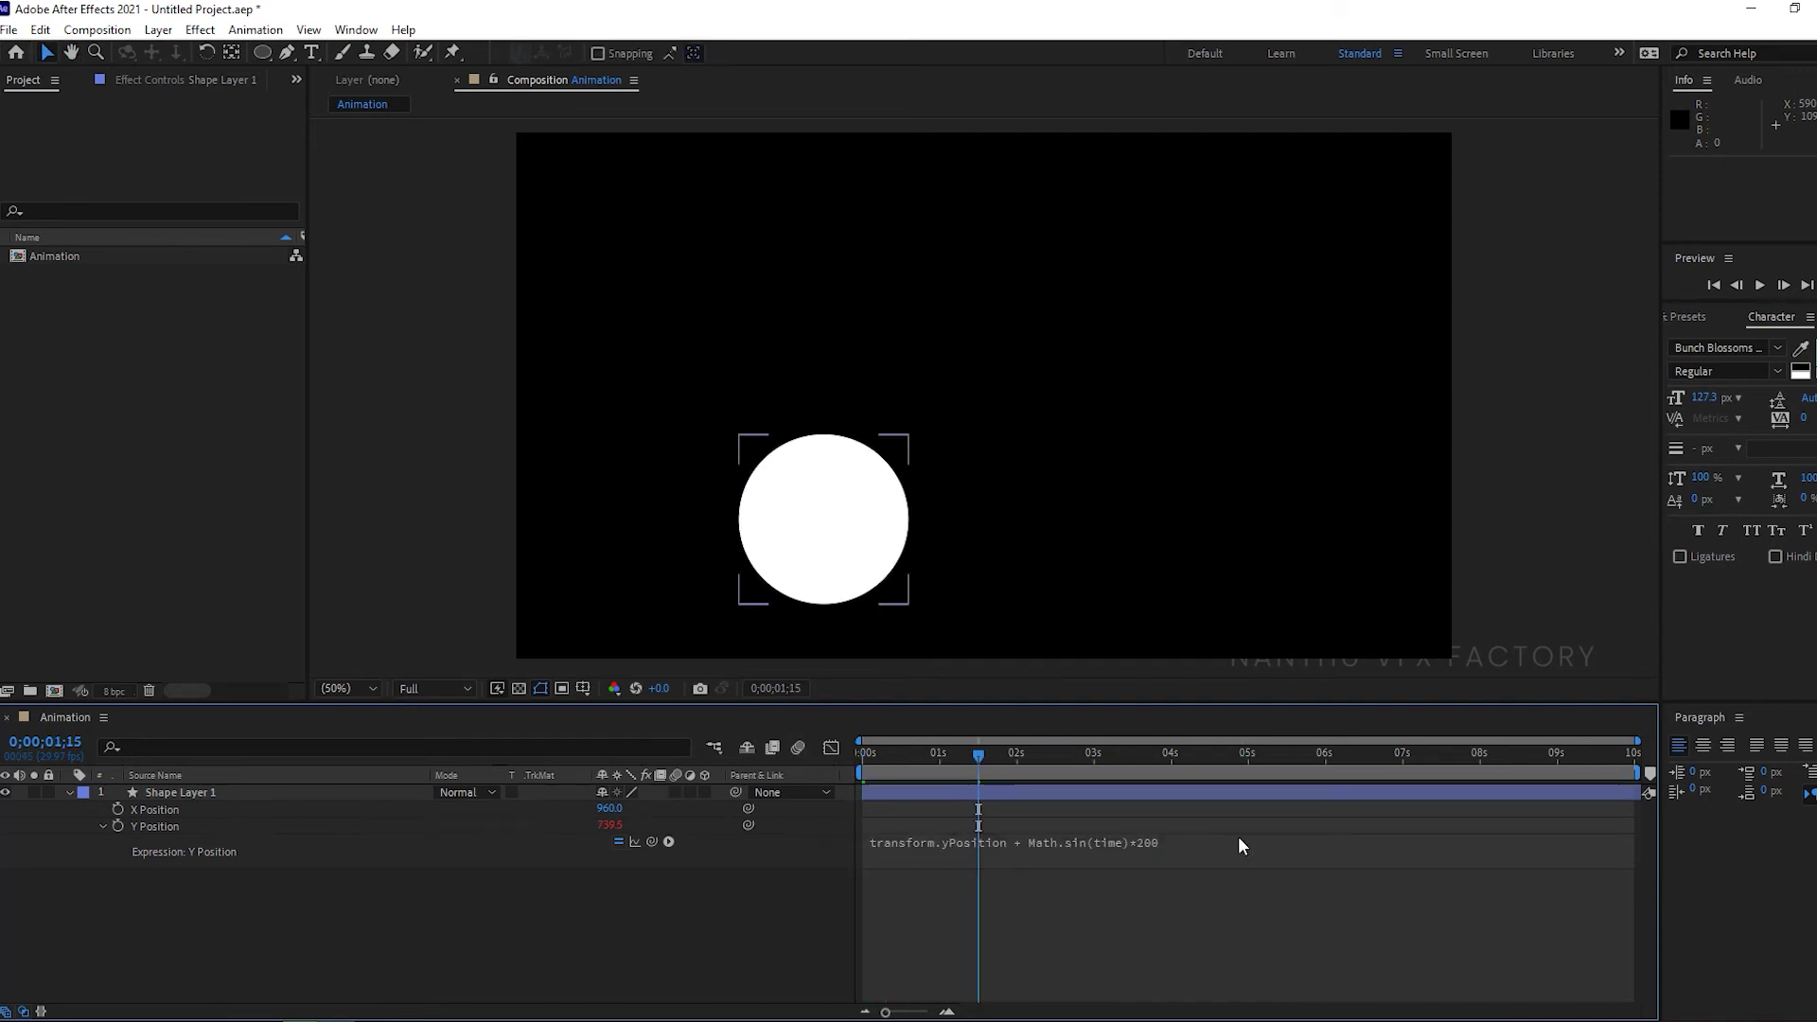
drag(979, 759, 750, 764)
key(space)
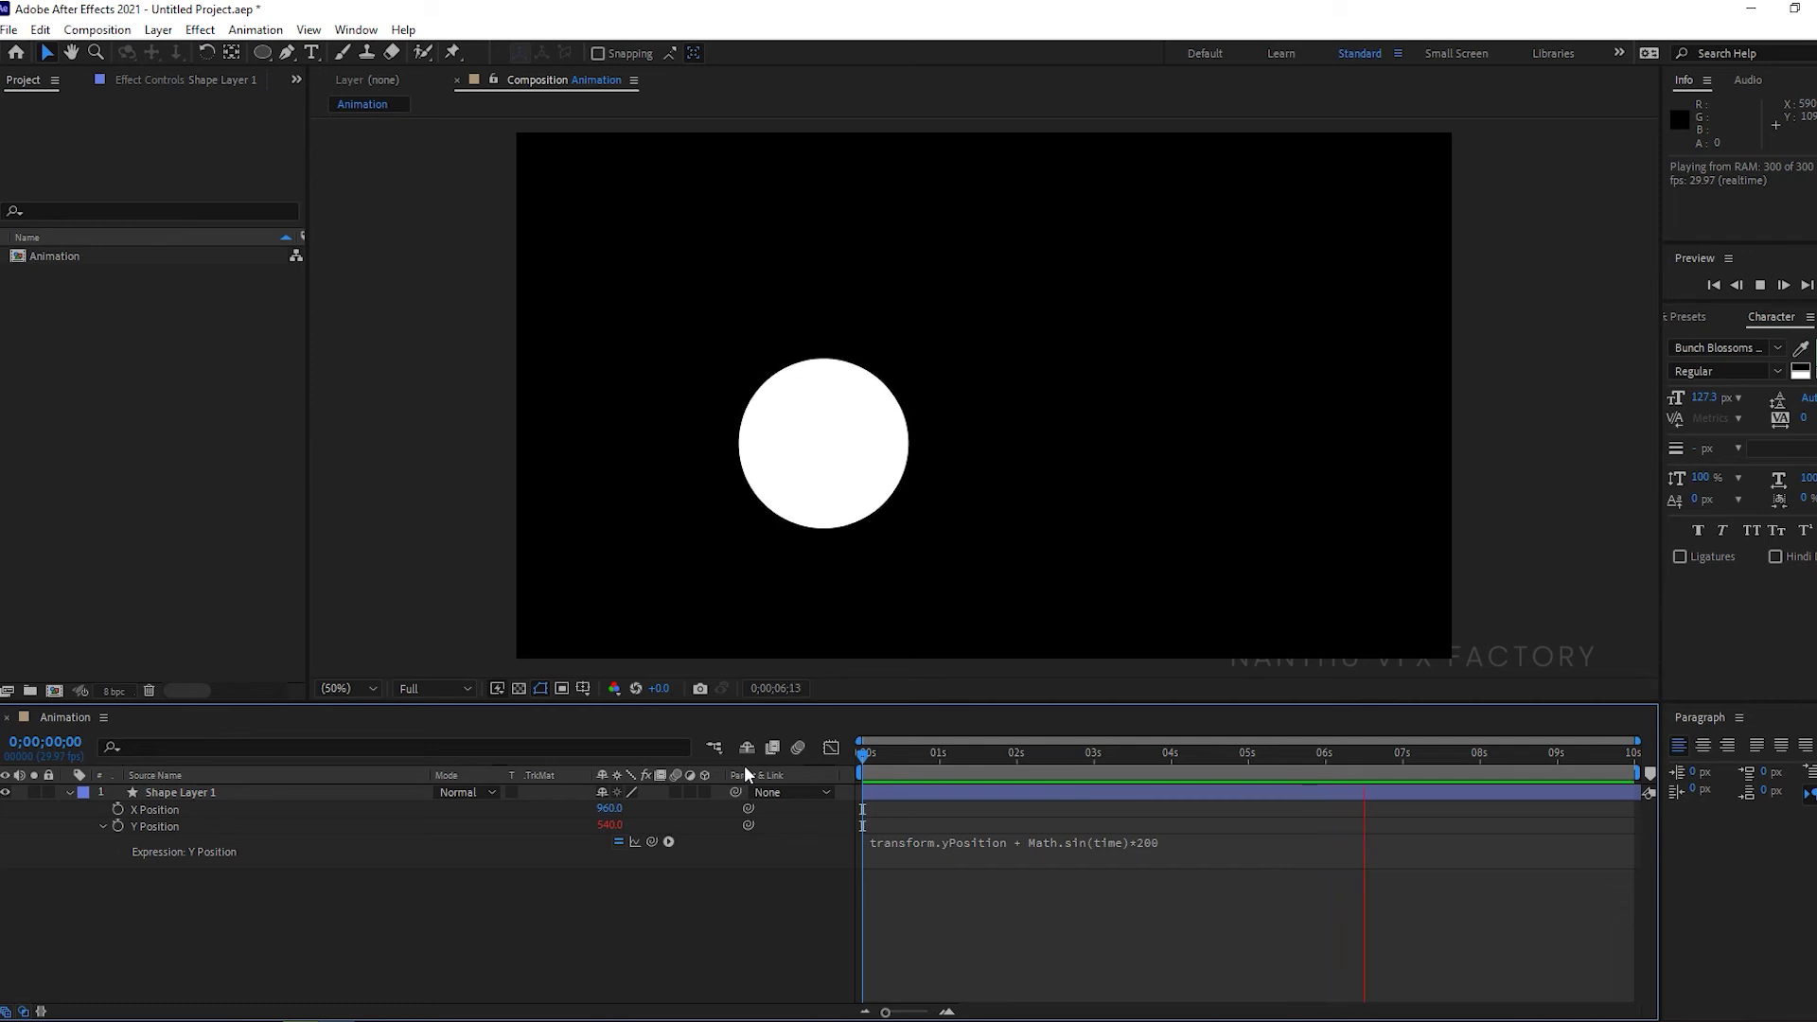
Raise the multiplier in the Y Position expression to 1000 and preview the circle's motion from the first frame
click(1266, 852)
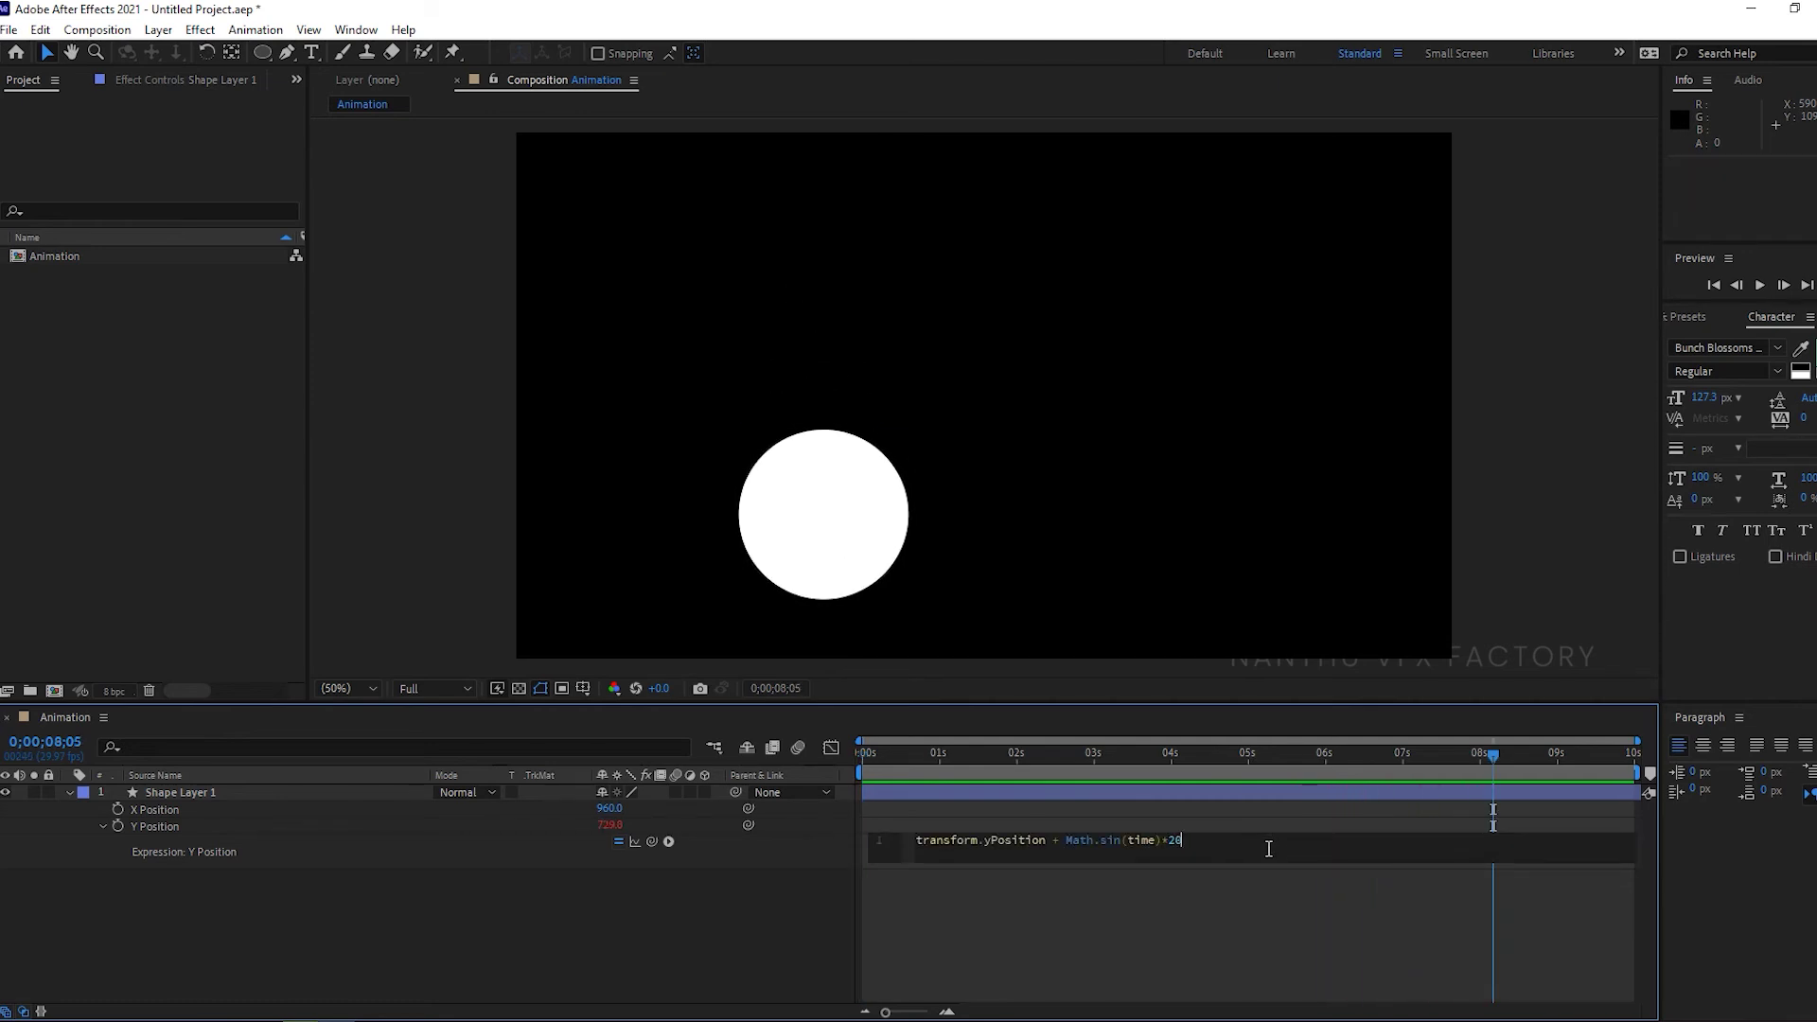
text(00)
key(KP_Enter)
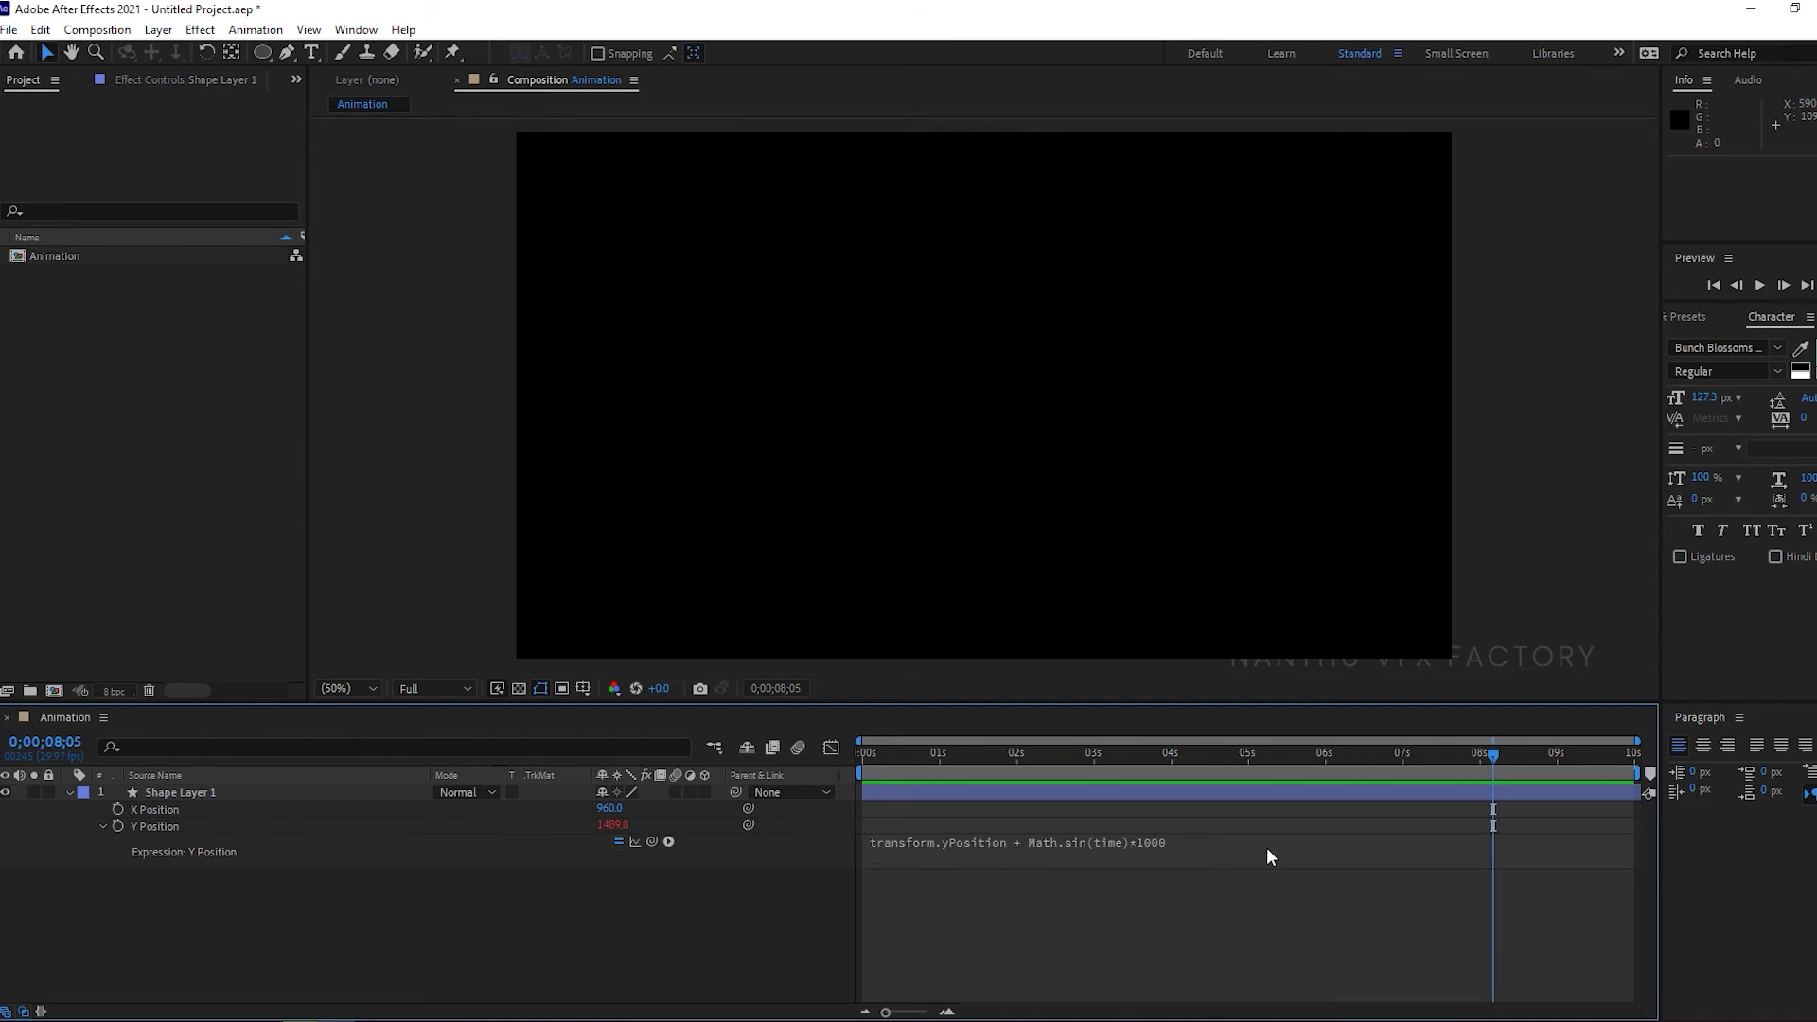
drag(1272, 767, 768, 763)
key(space)
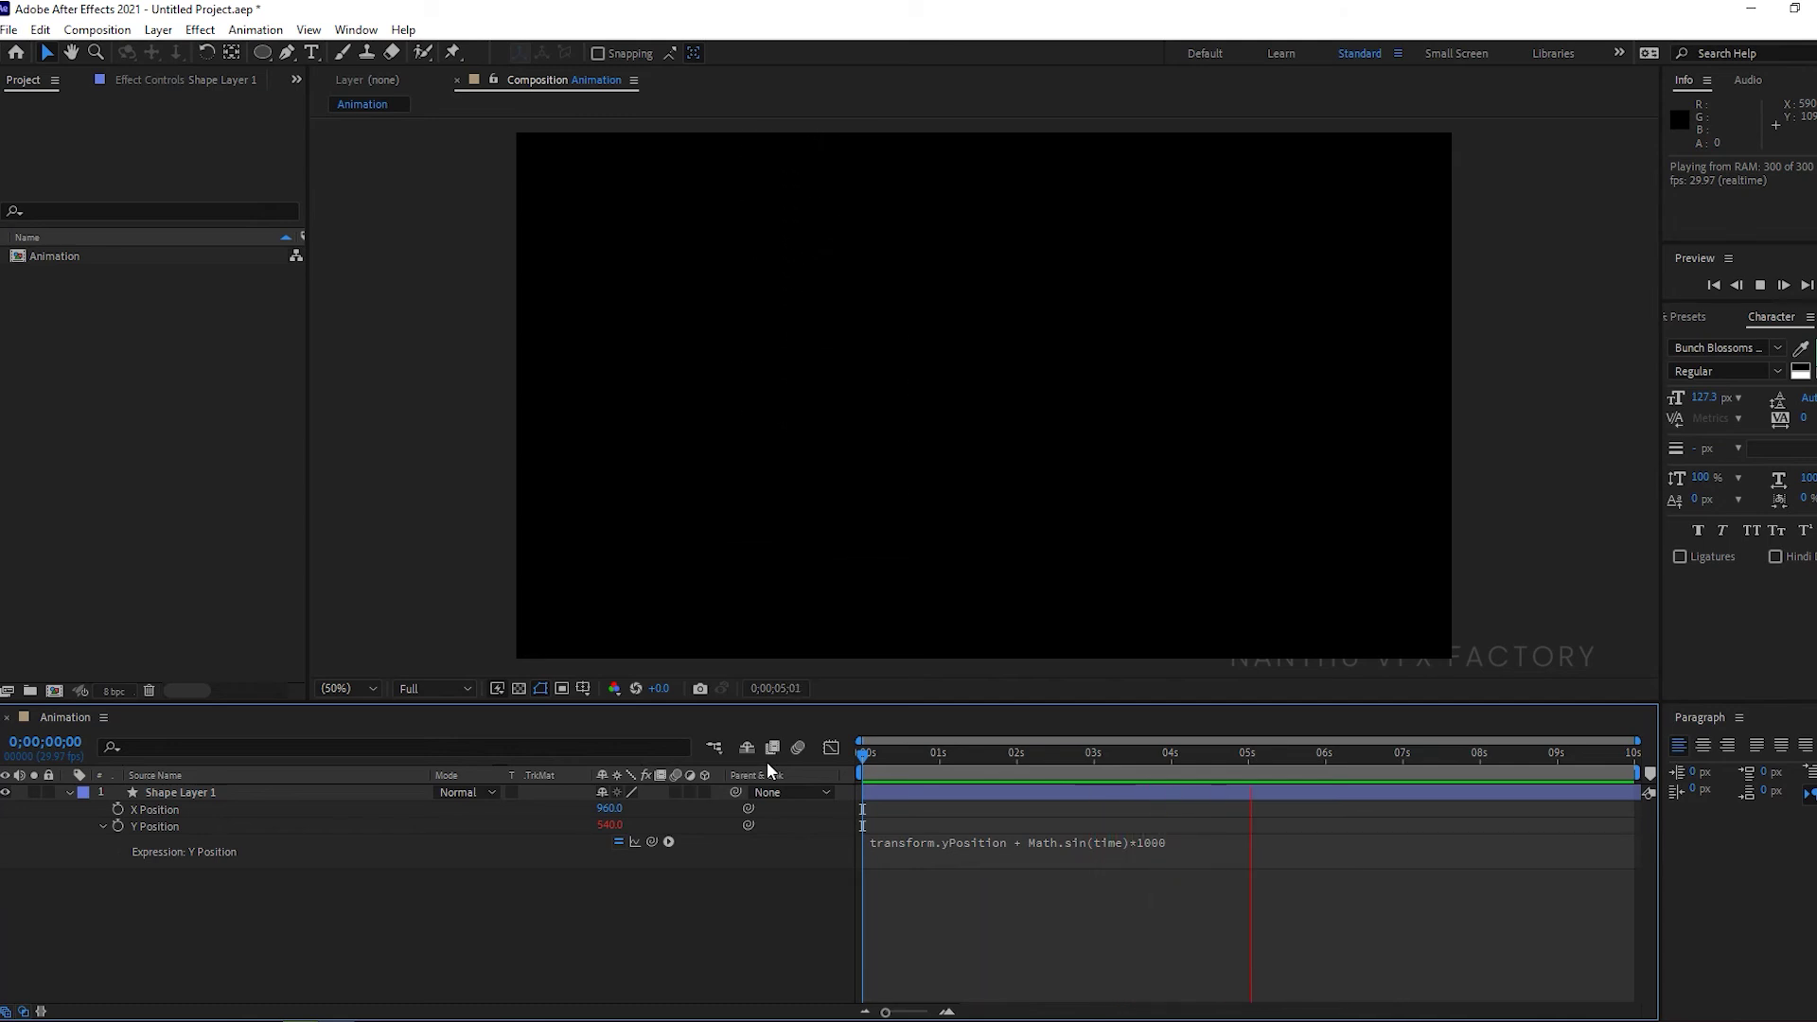
key(space)
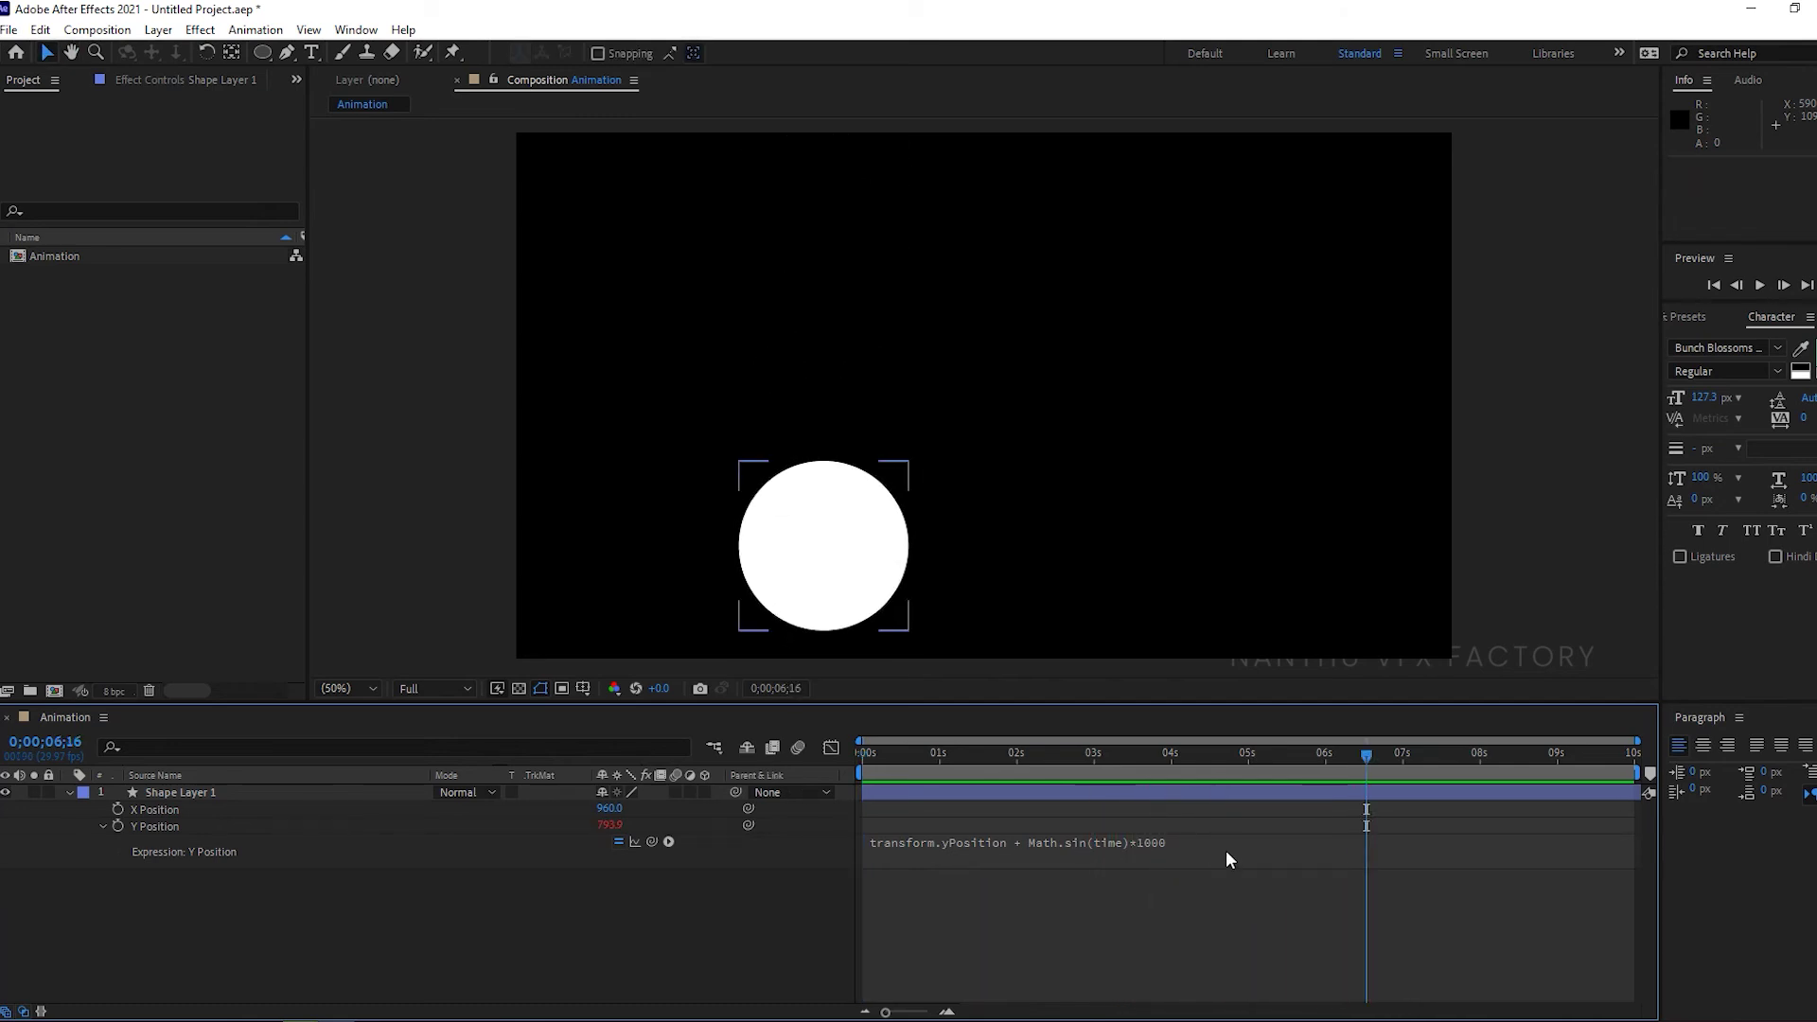
Set the multiplier in the Y Position expression back to 200
click(1251, 842)
click(1254, 840)
key(BackSpace)
key(BackSpace)
text(200)
key(KP_Enter)
click(1123, 846)
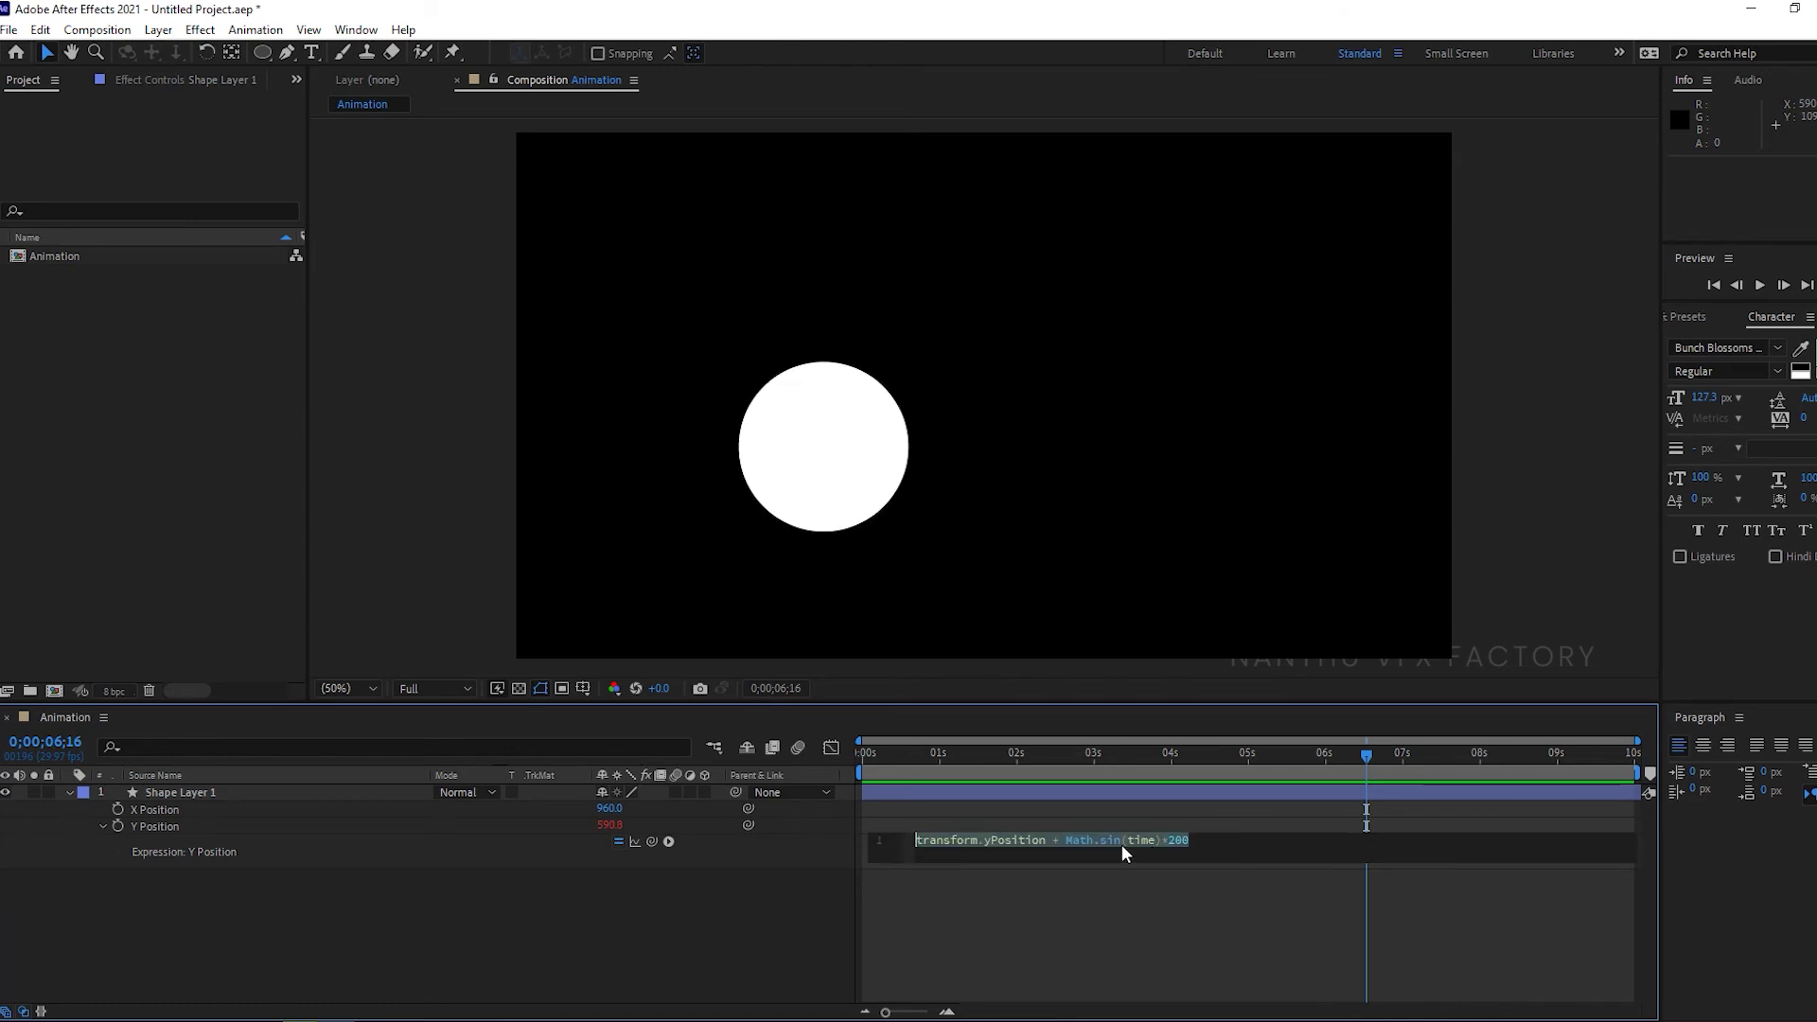
click(1157, 842)
click(1139, 906)
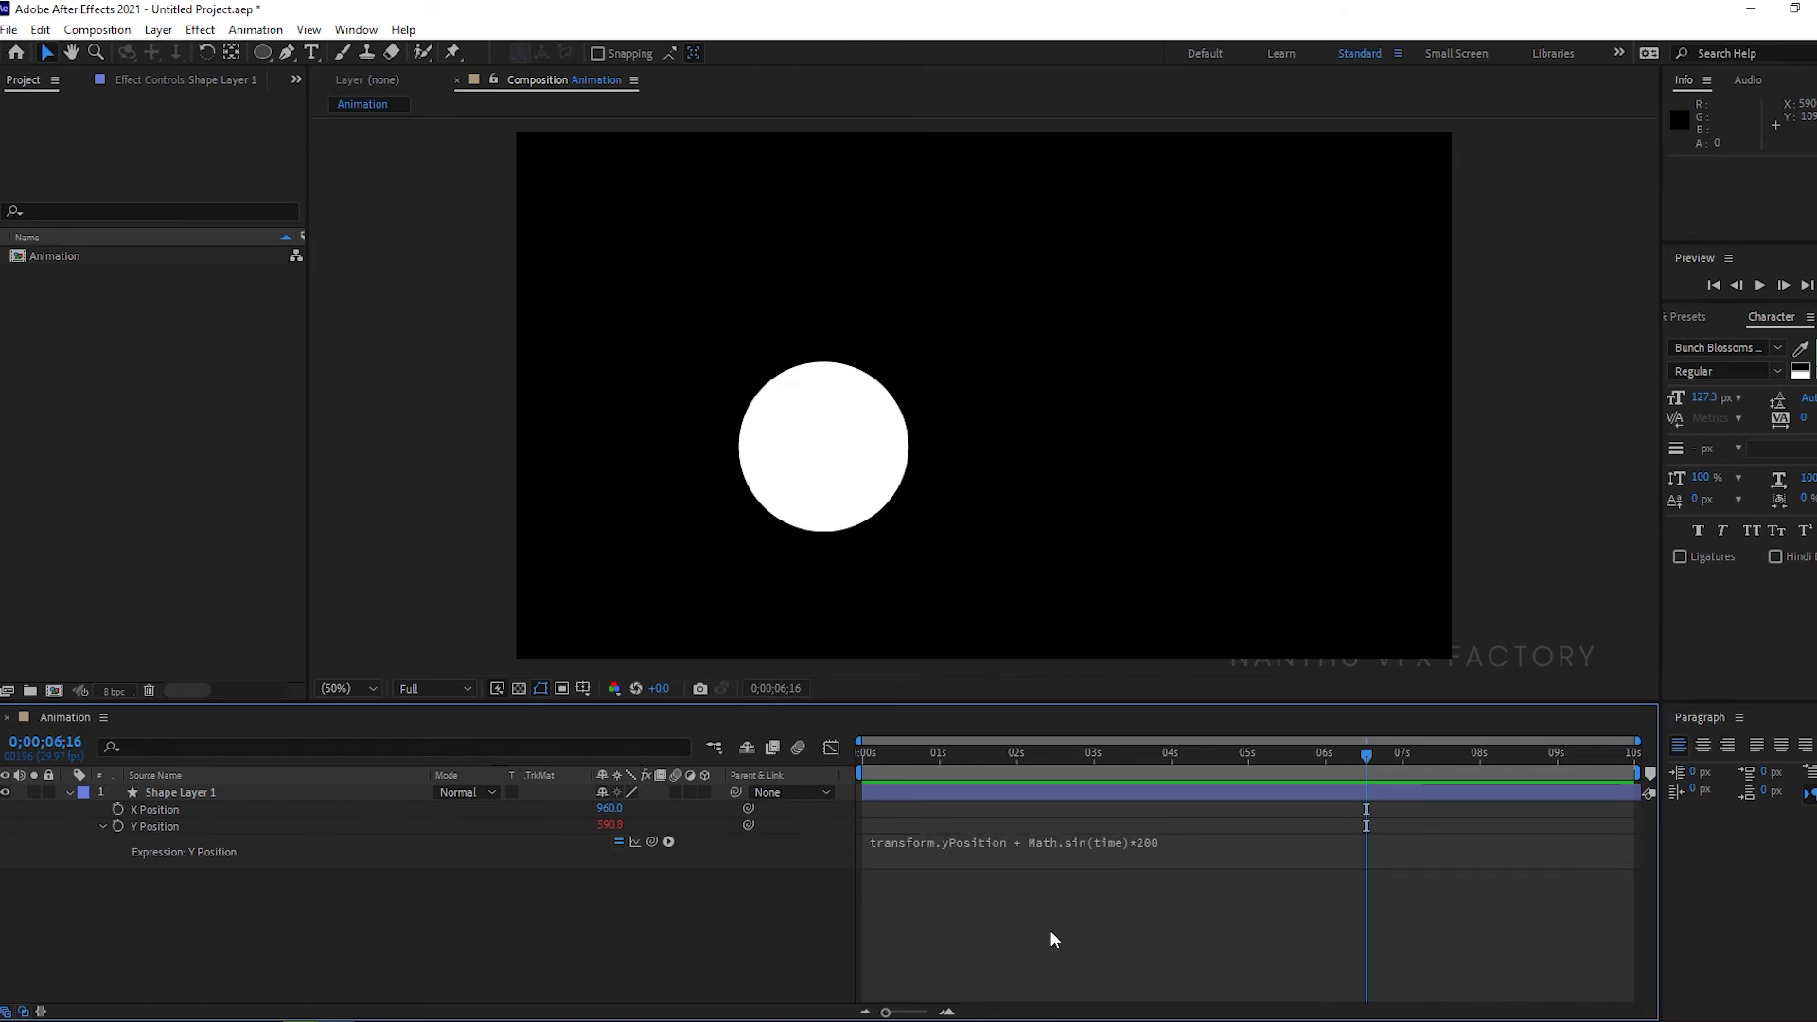
Show the Y Position expression's curve in the Graph Editor and scrub back to about 0;00;02;17
click(635, 841)
click(831, 748)
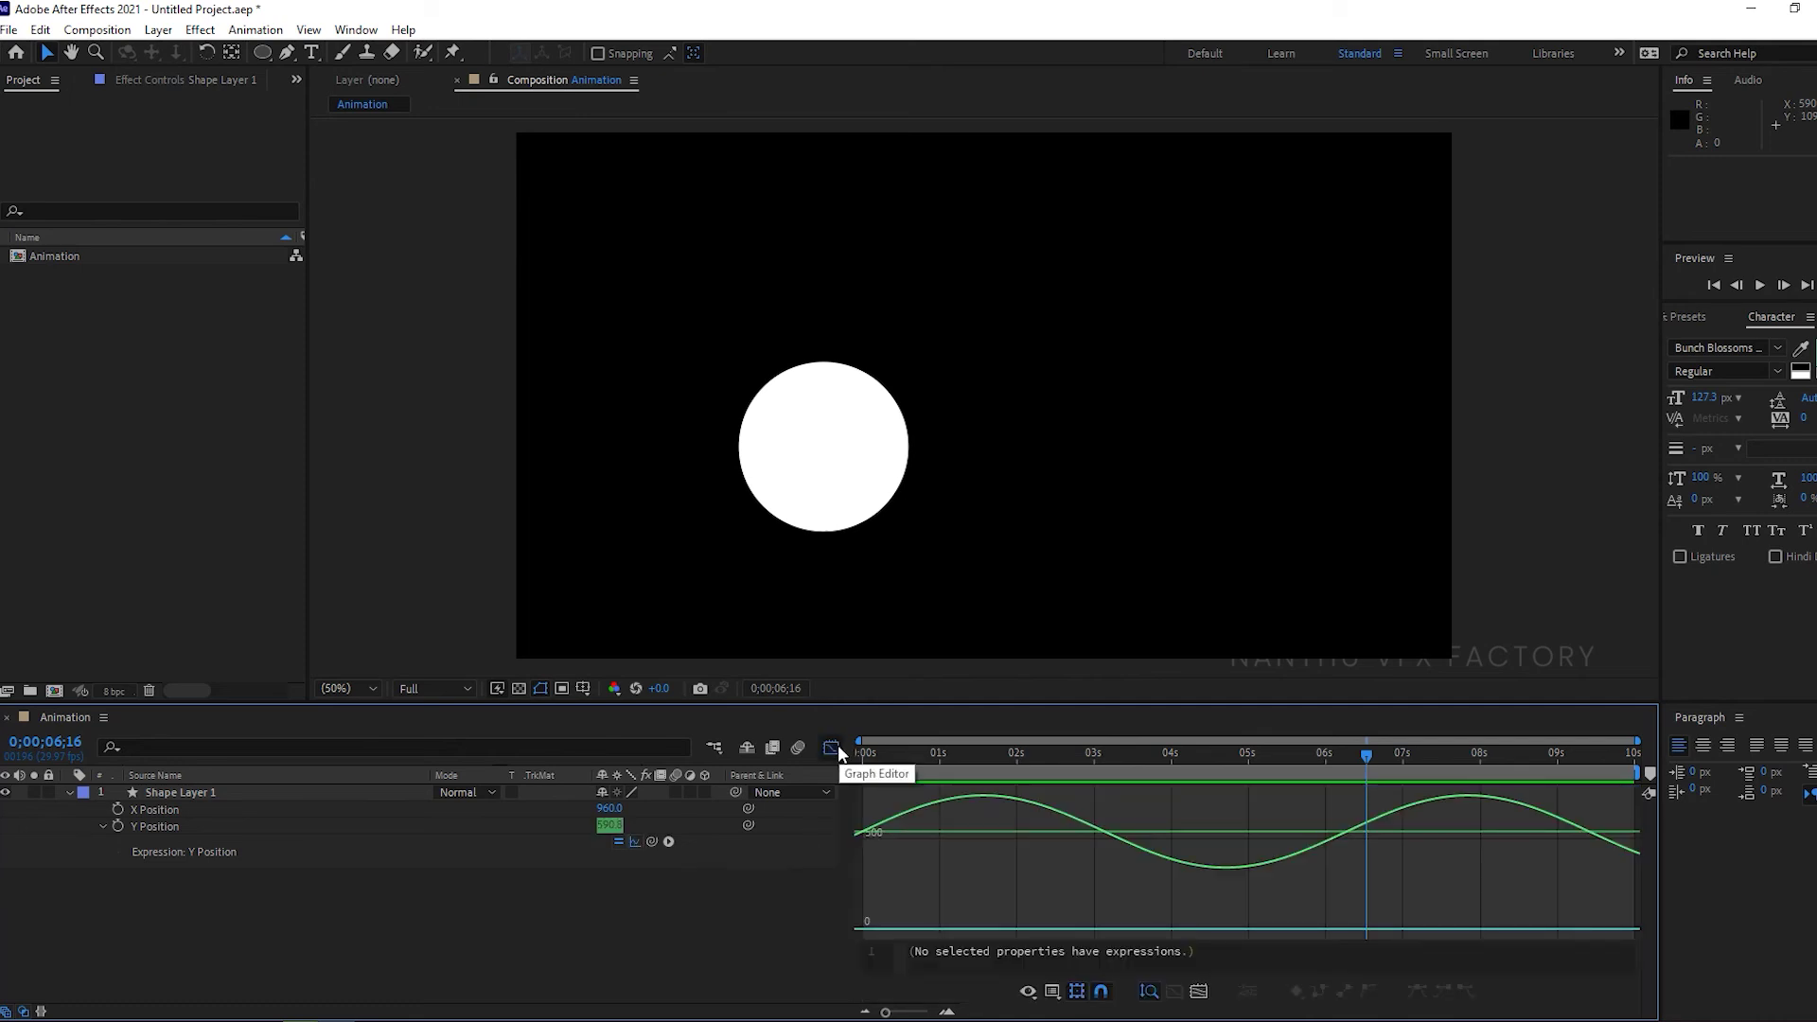
drag(1301, 748, 1060, 748)
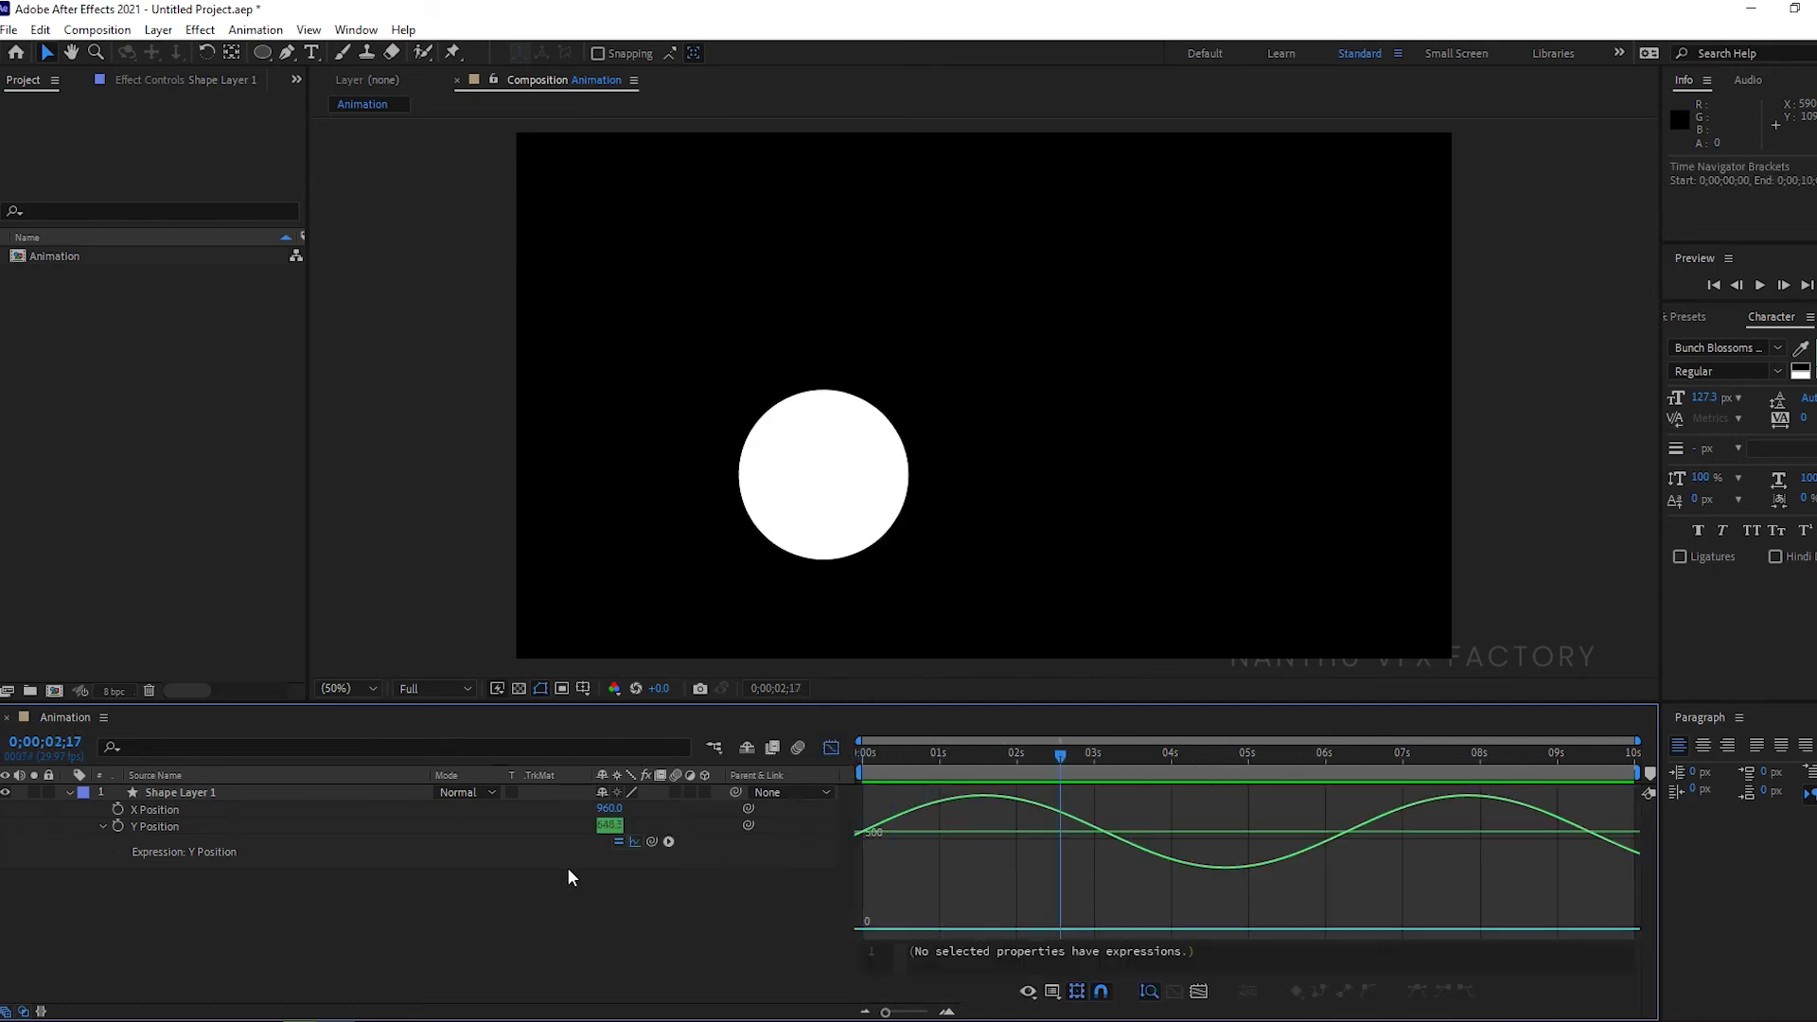
Try dividing time by 5 and multiplying it by 20 inside the sine of the Y Position expression
click(173, 827)
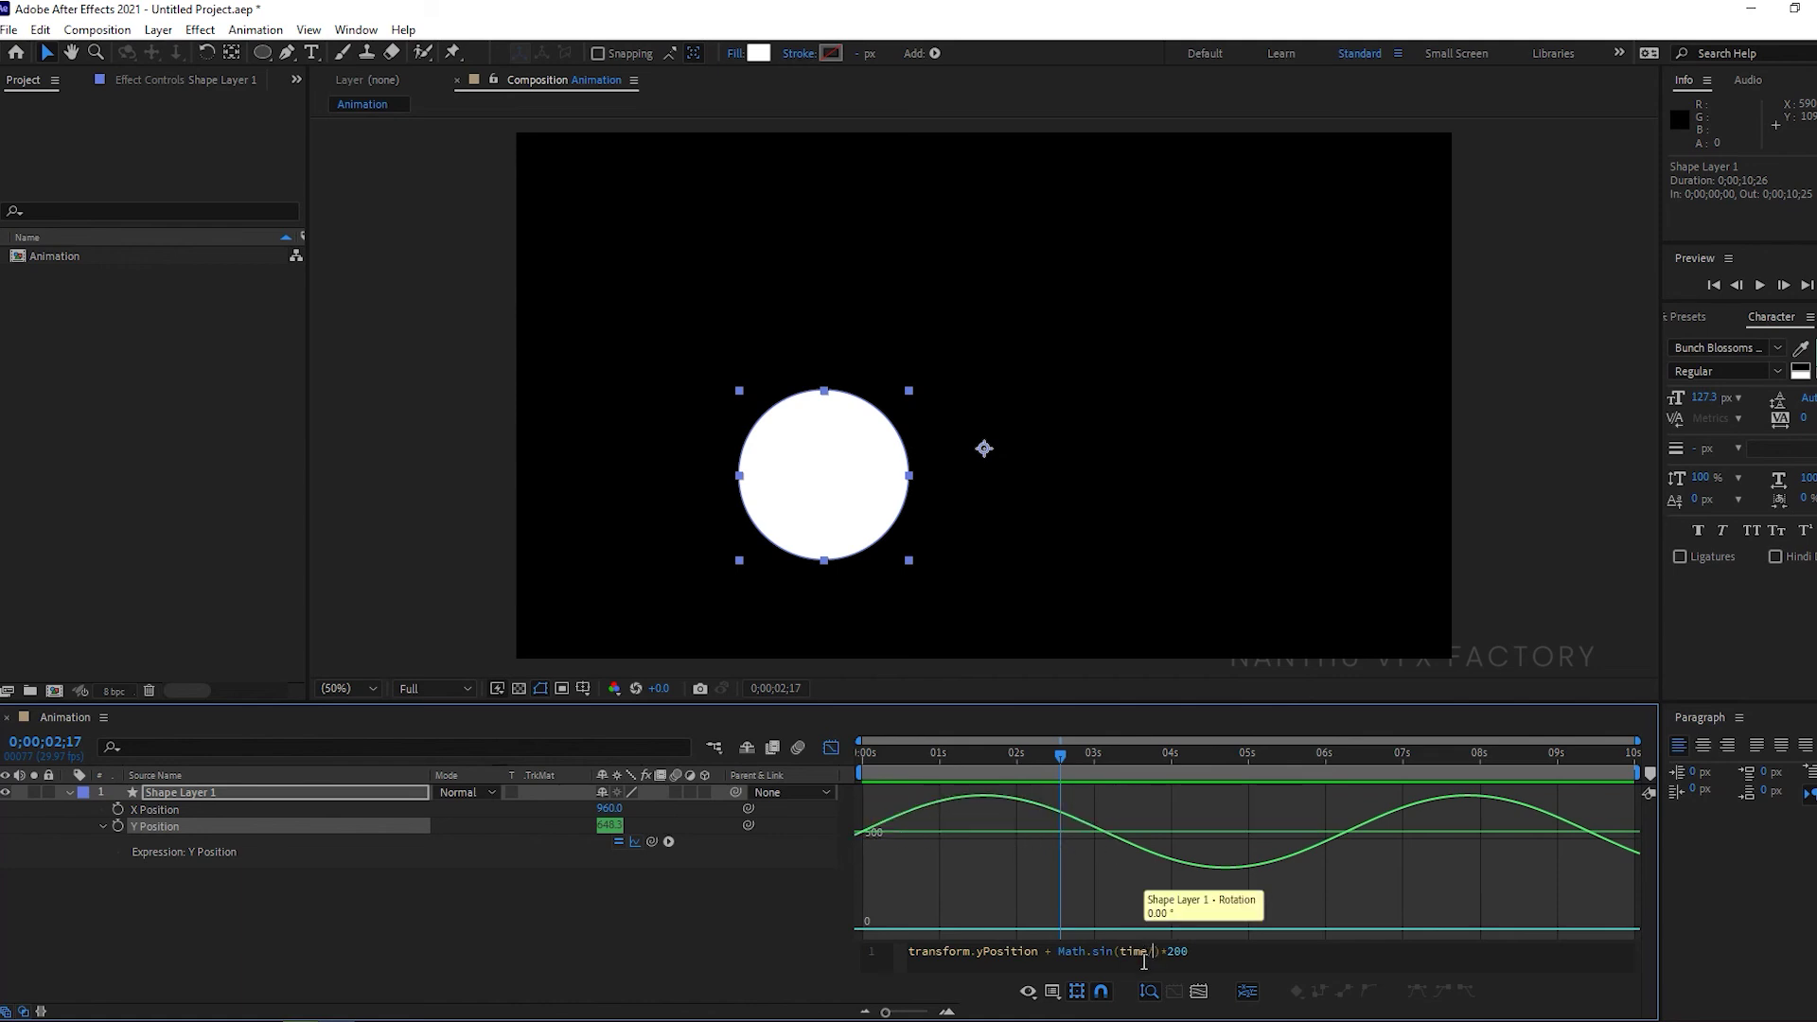
key(KP_Enter)
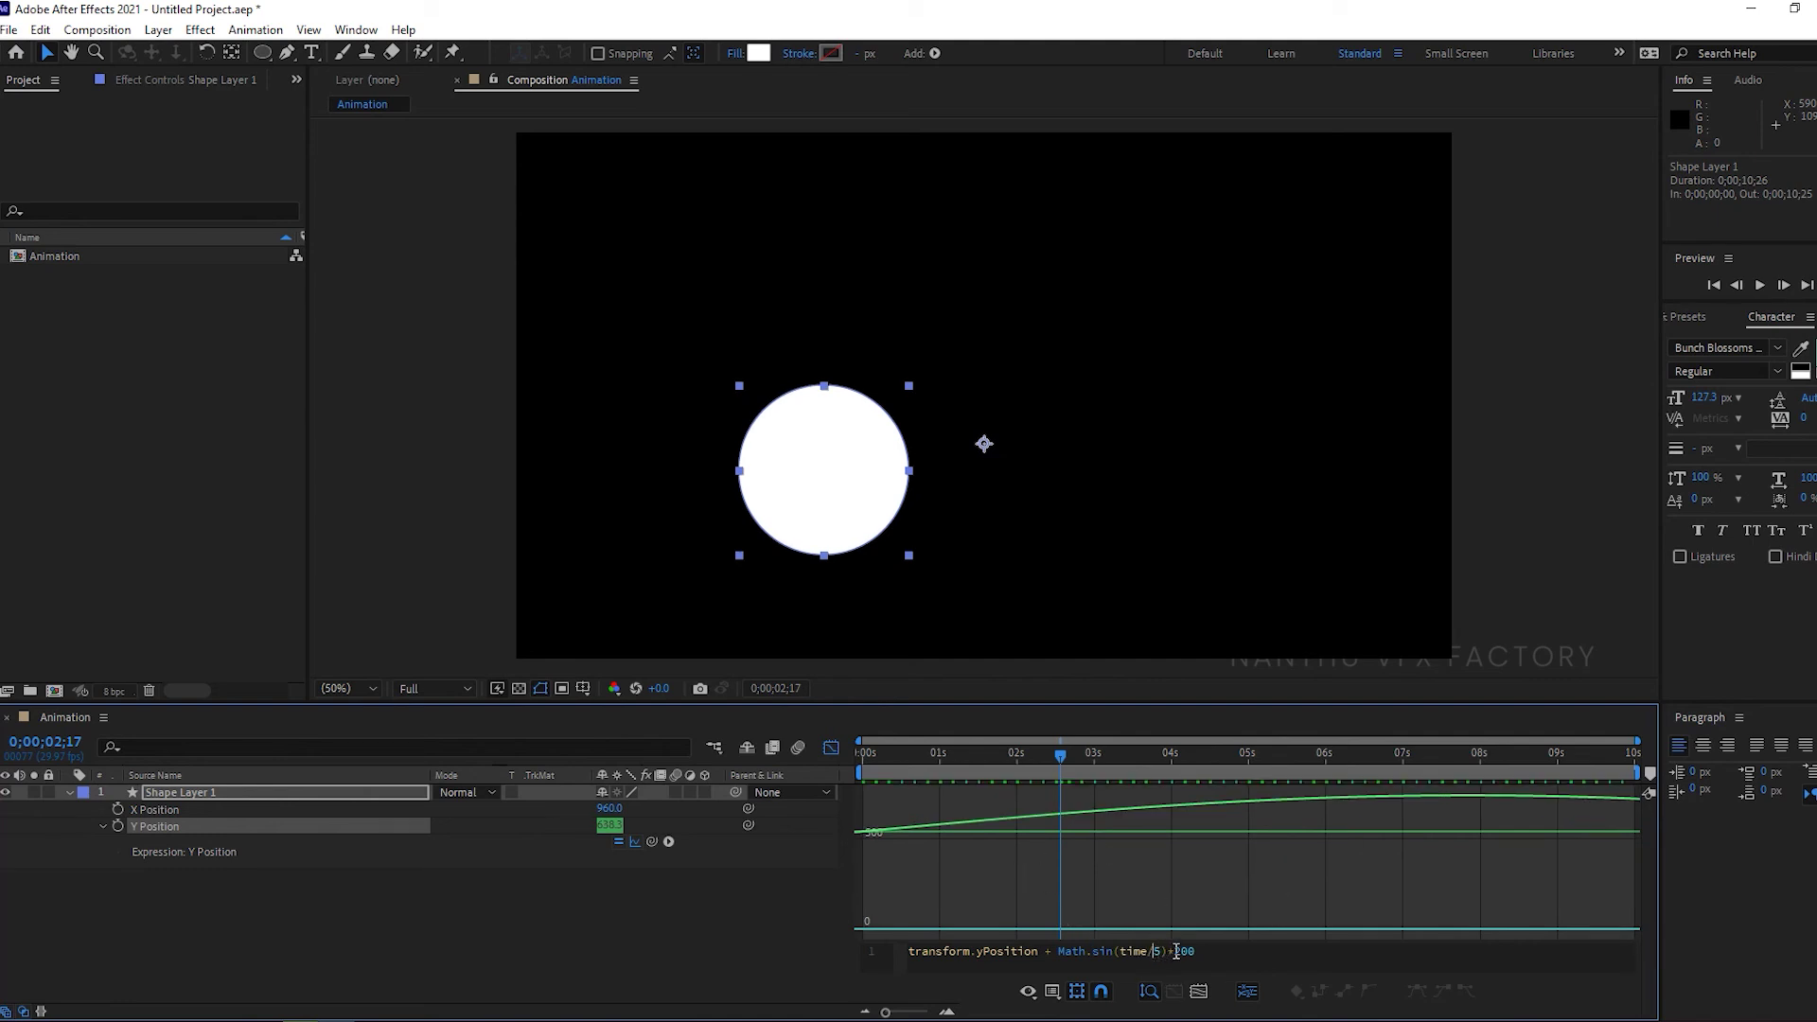
text(*)
key(Delete)
text(20)
key(KP_Enter)
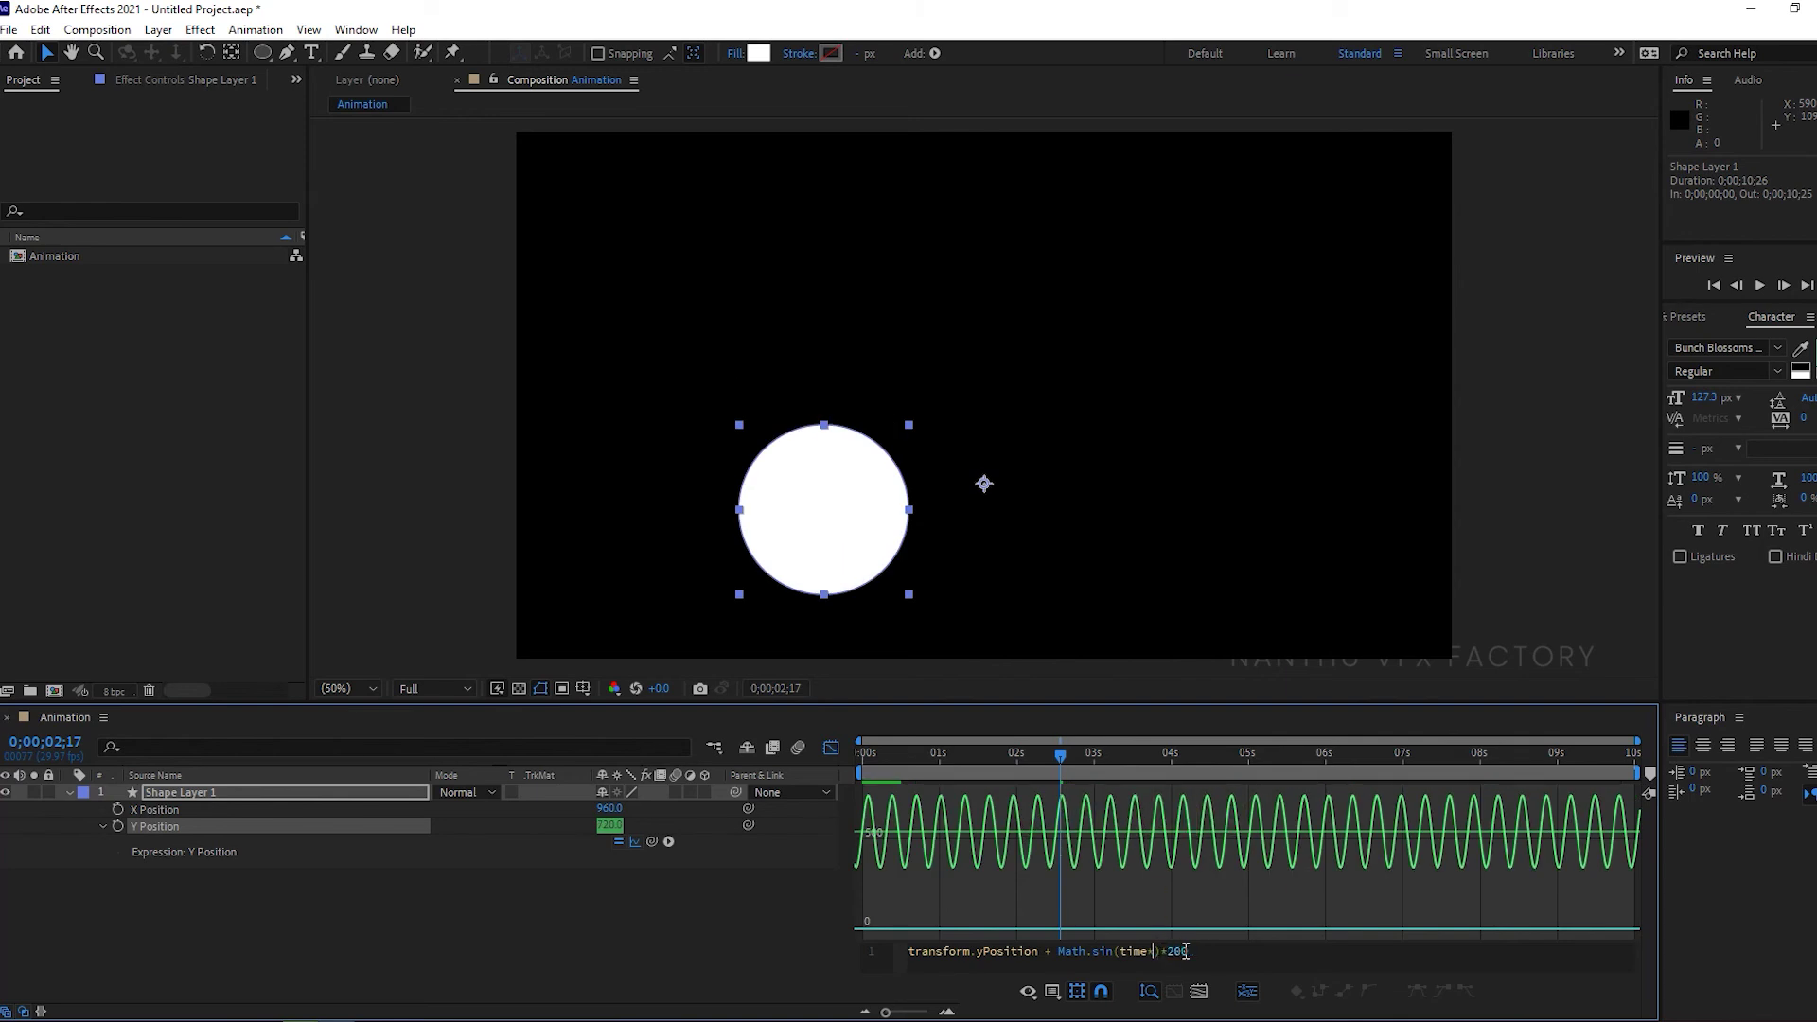
key(BackSpace)
key(KP_Enter)
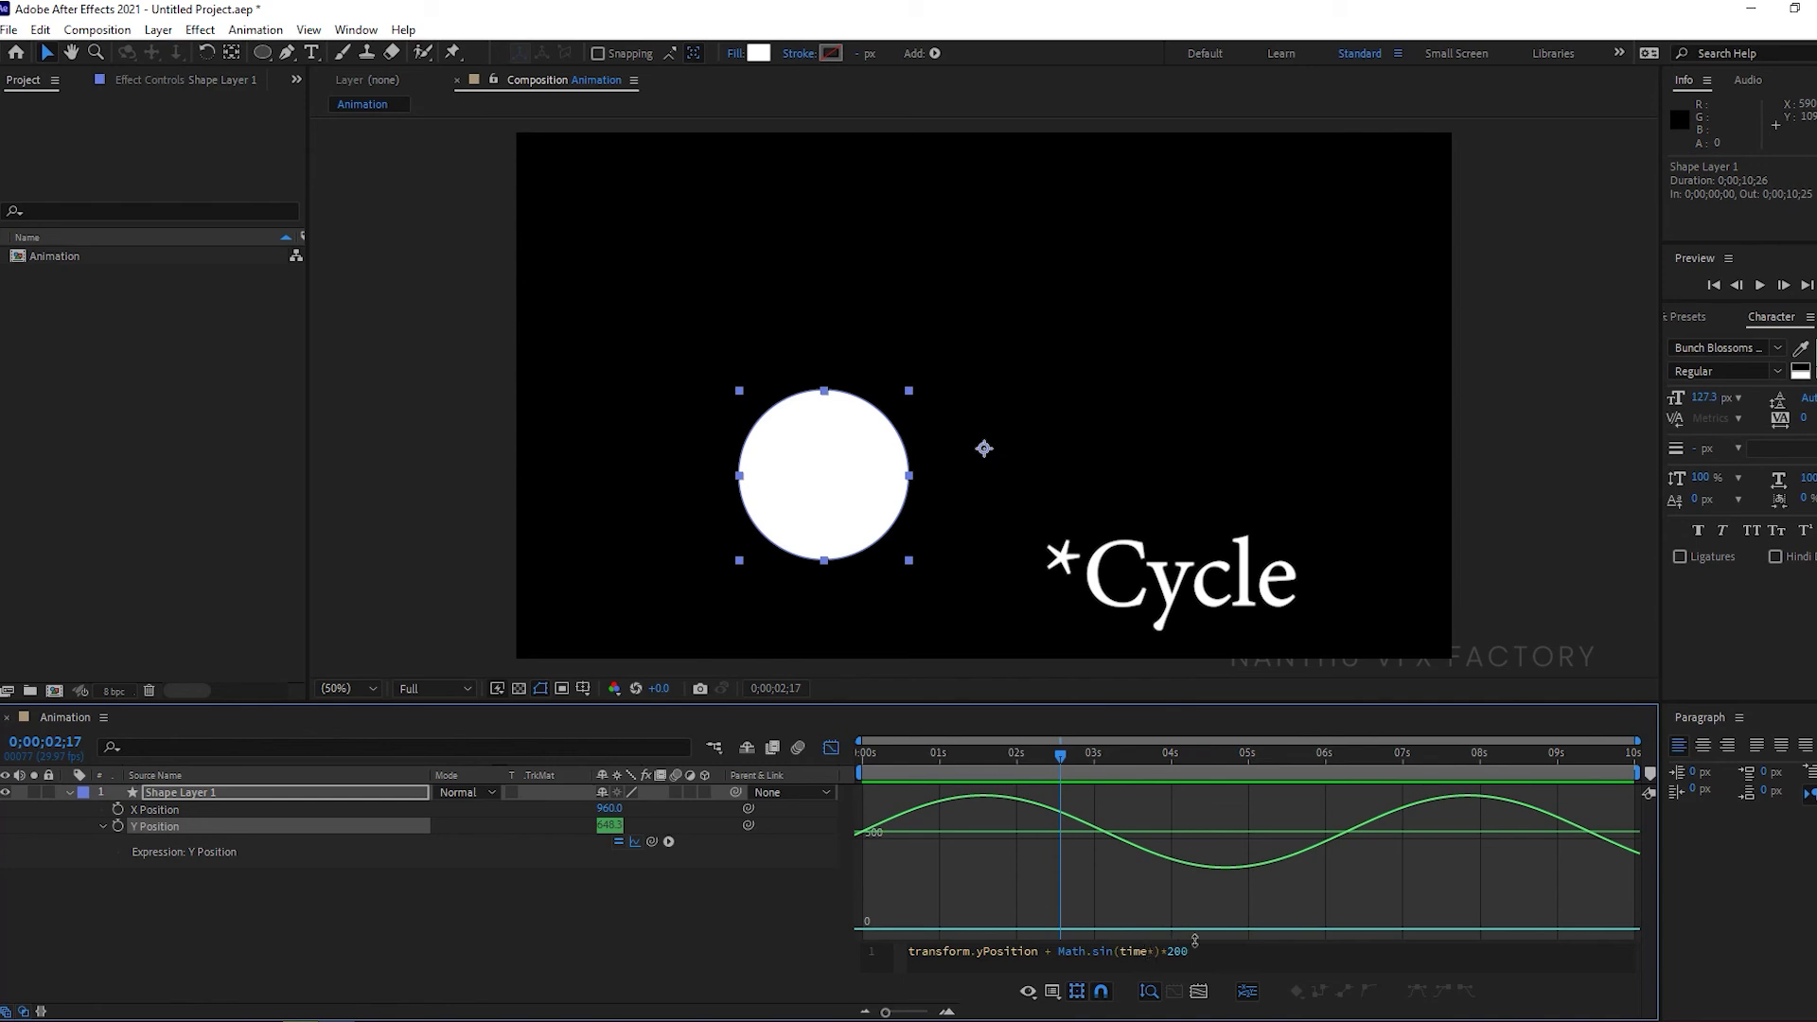
Set the Y Position expression to "transform.yPosition + Math.sin(time*20)*200" and preview it from the first frame
text(20)
key(KP_Enter)
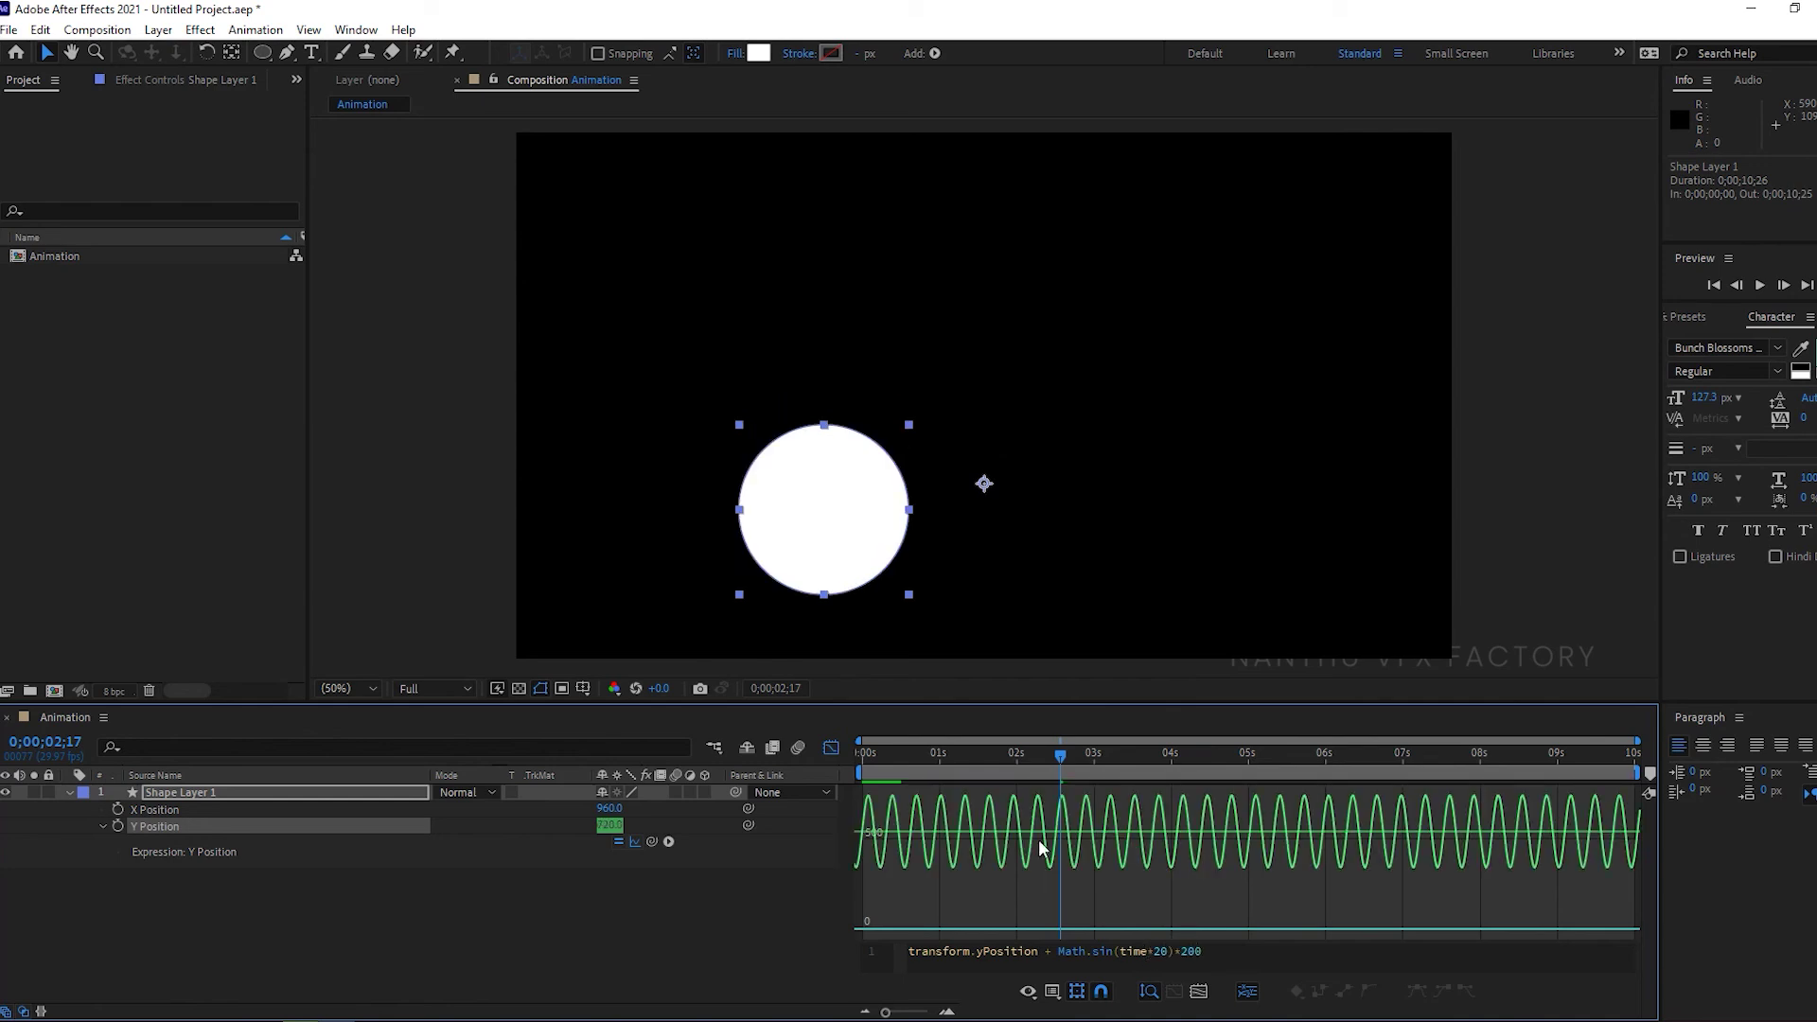
drag(1053, 754, 634, 767)
key(space)
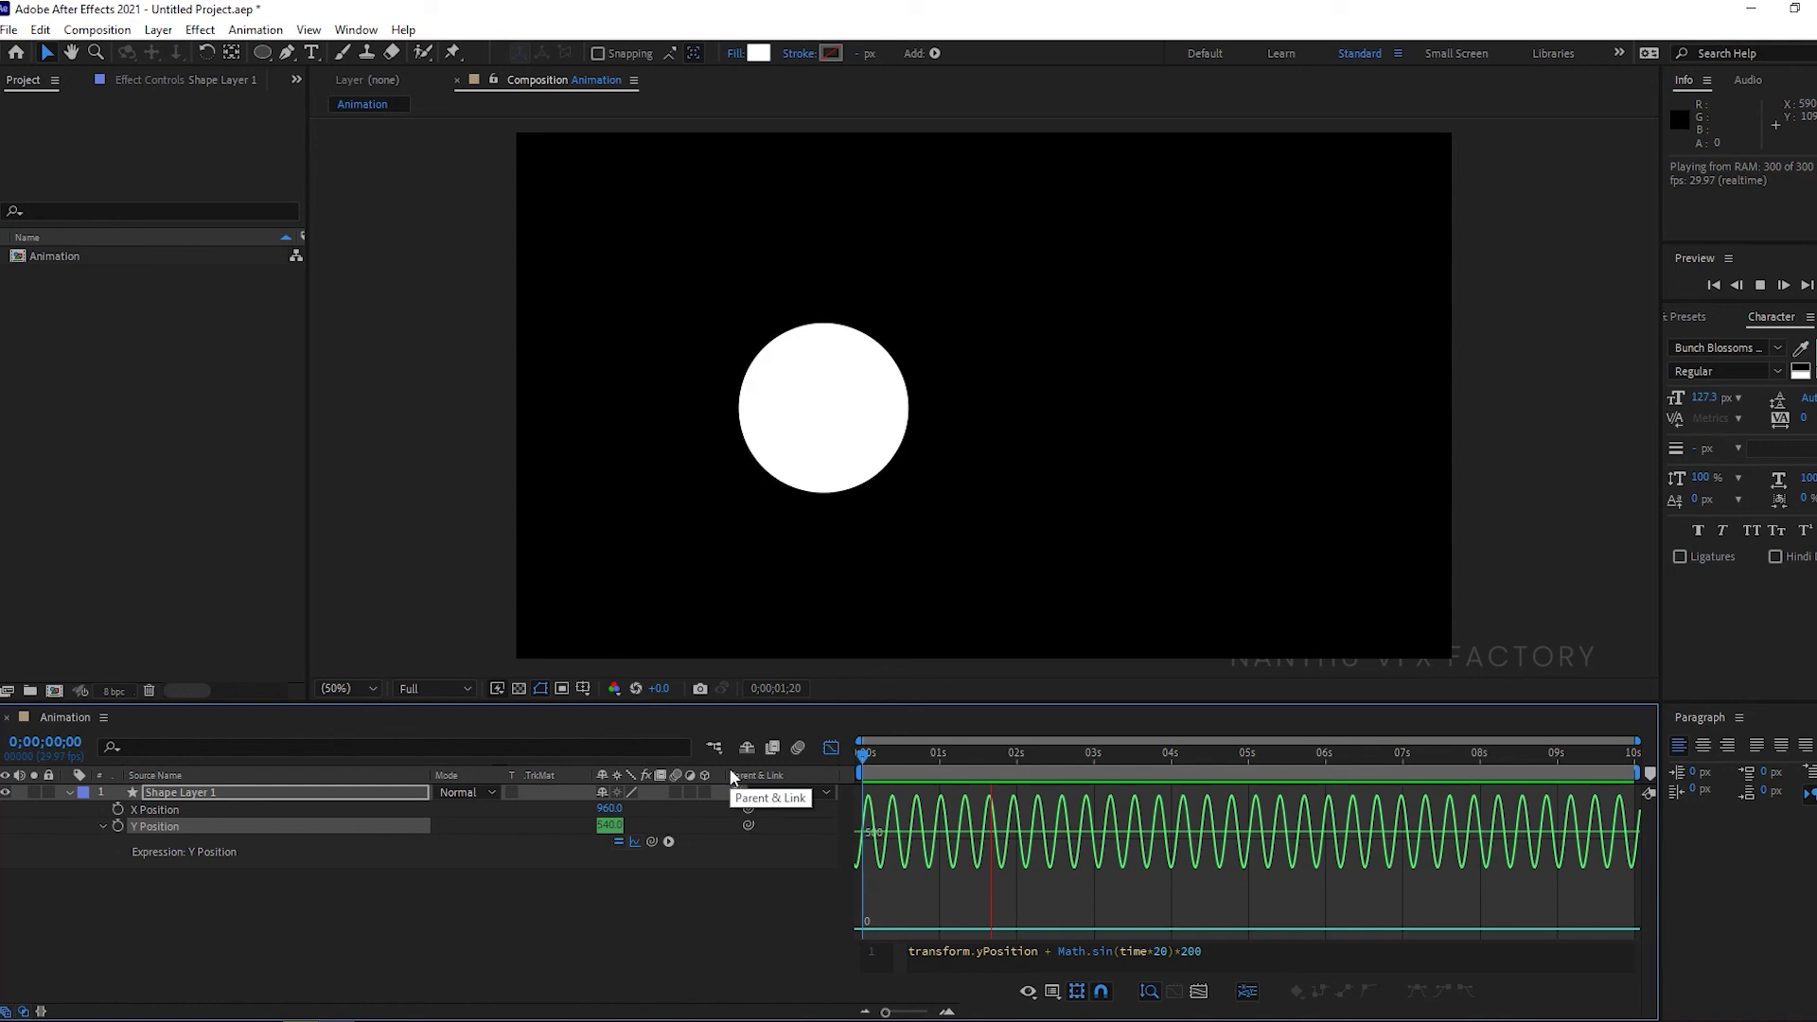
key(space)
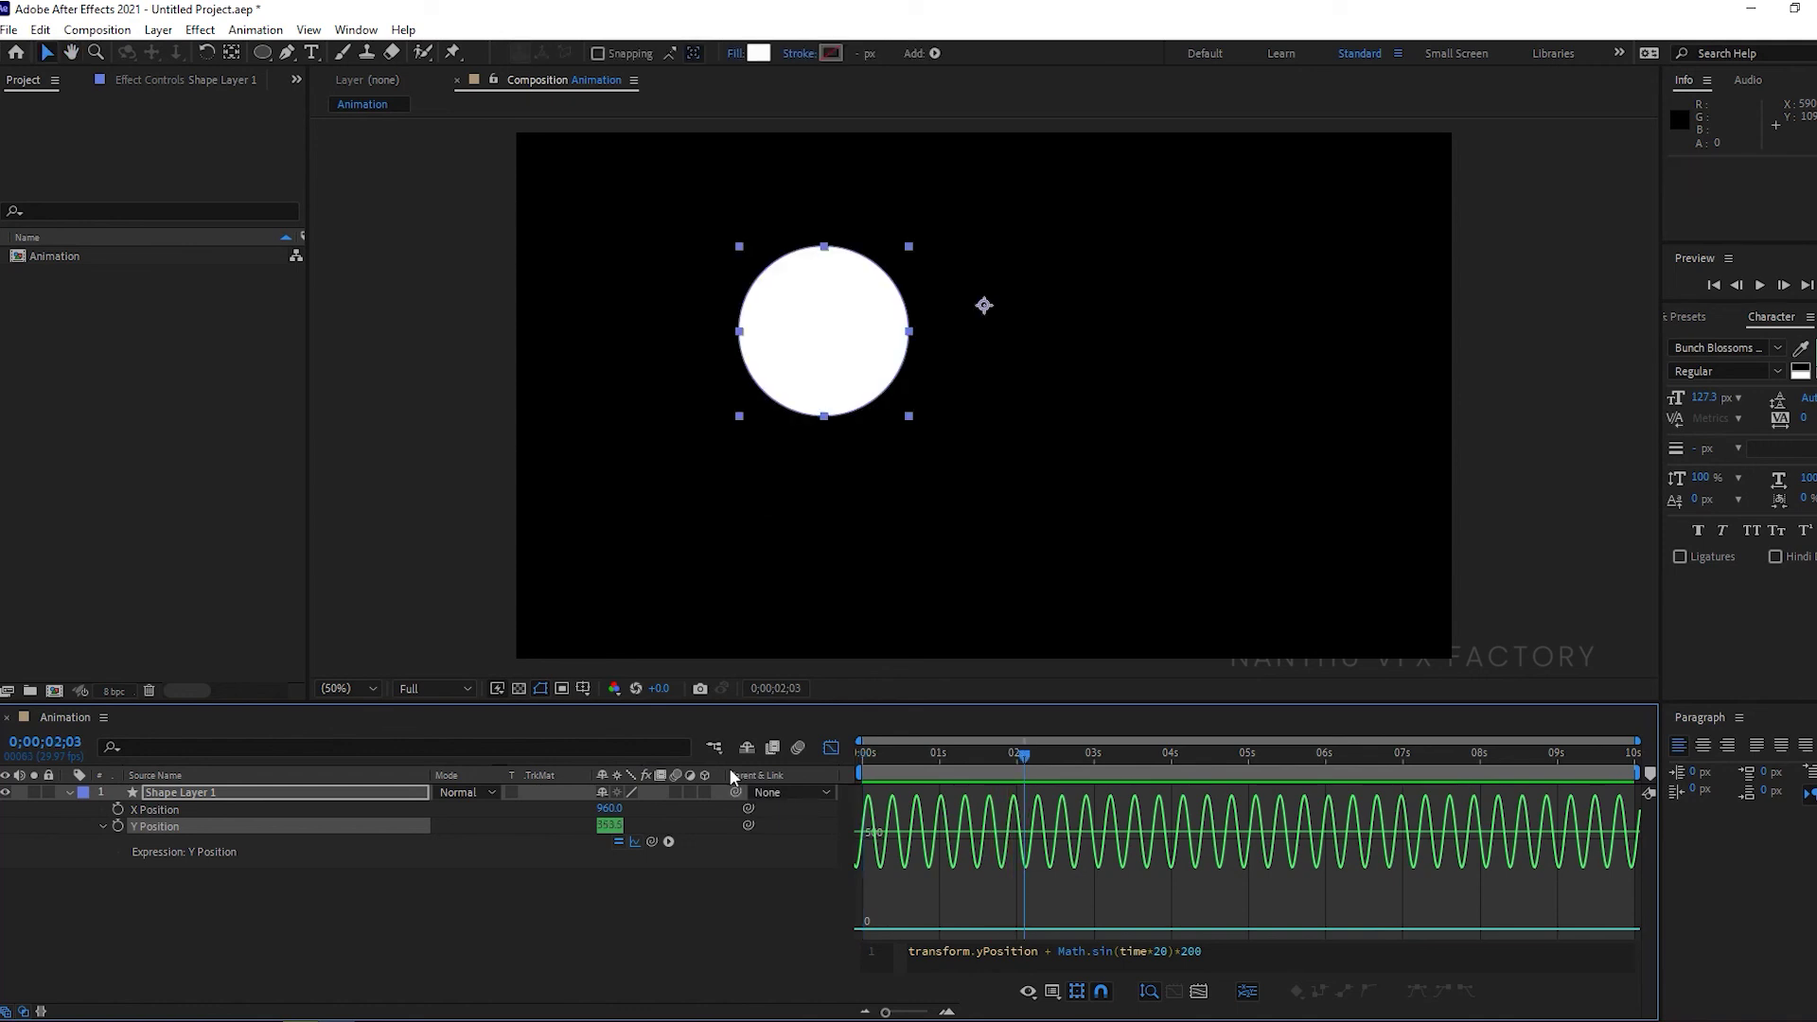
Add a black solid layer above the circle and turn it into an adjustment layer
right_click(503, 930)
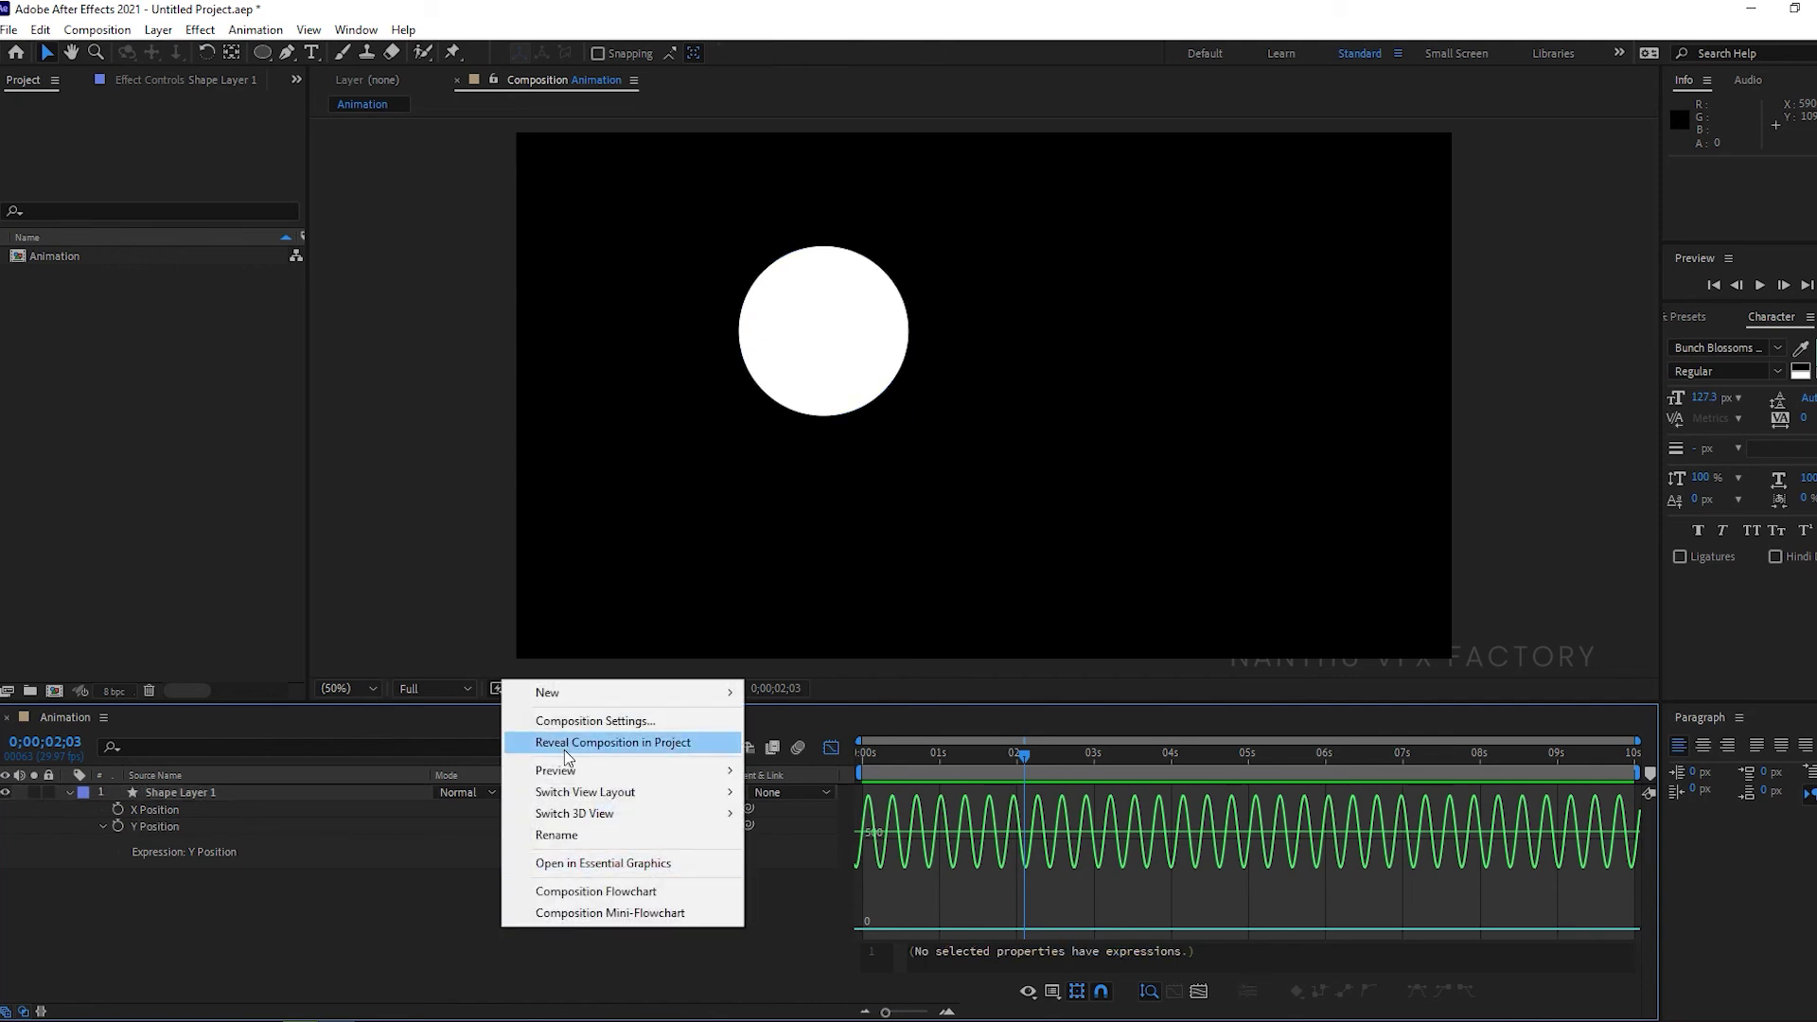
mouse_move(579, 704)
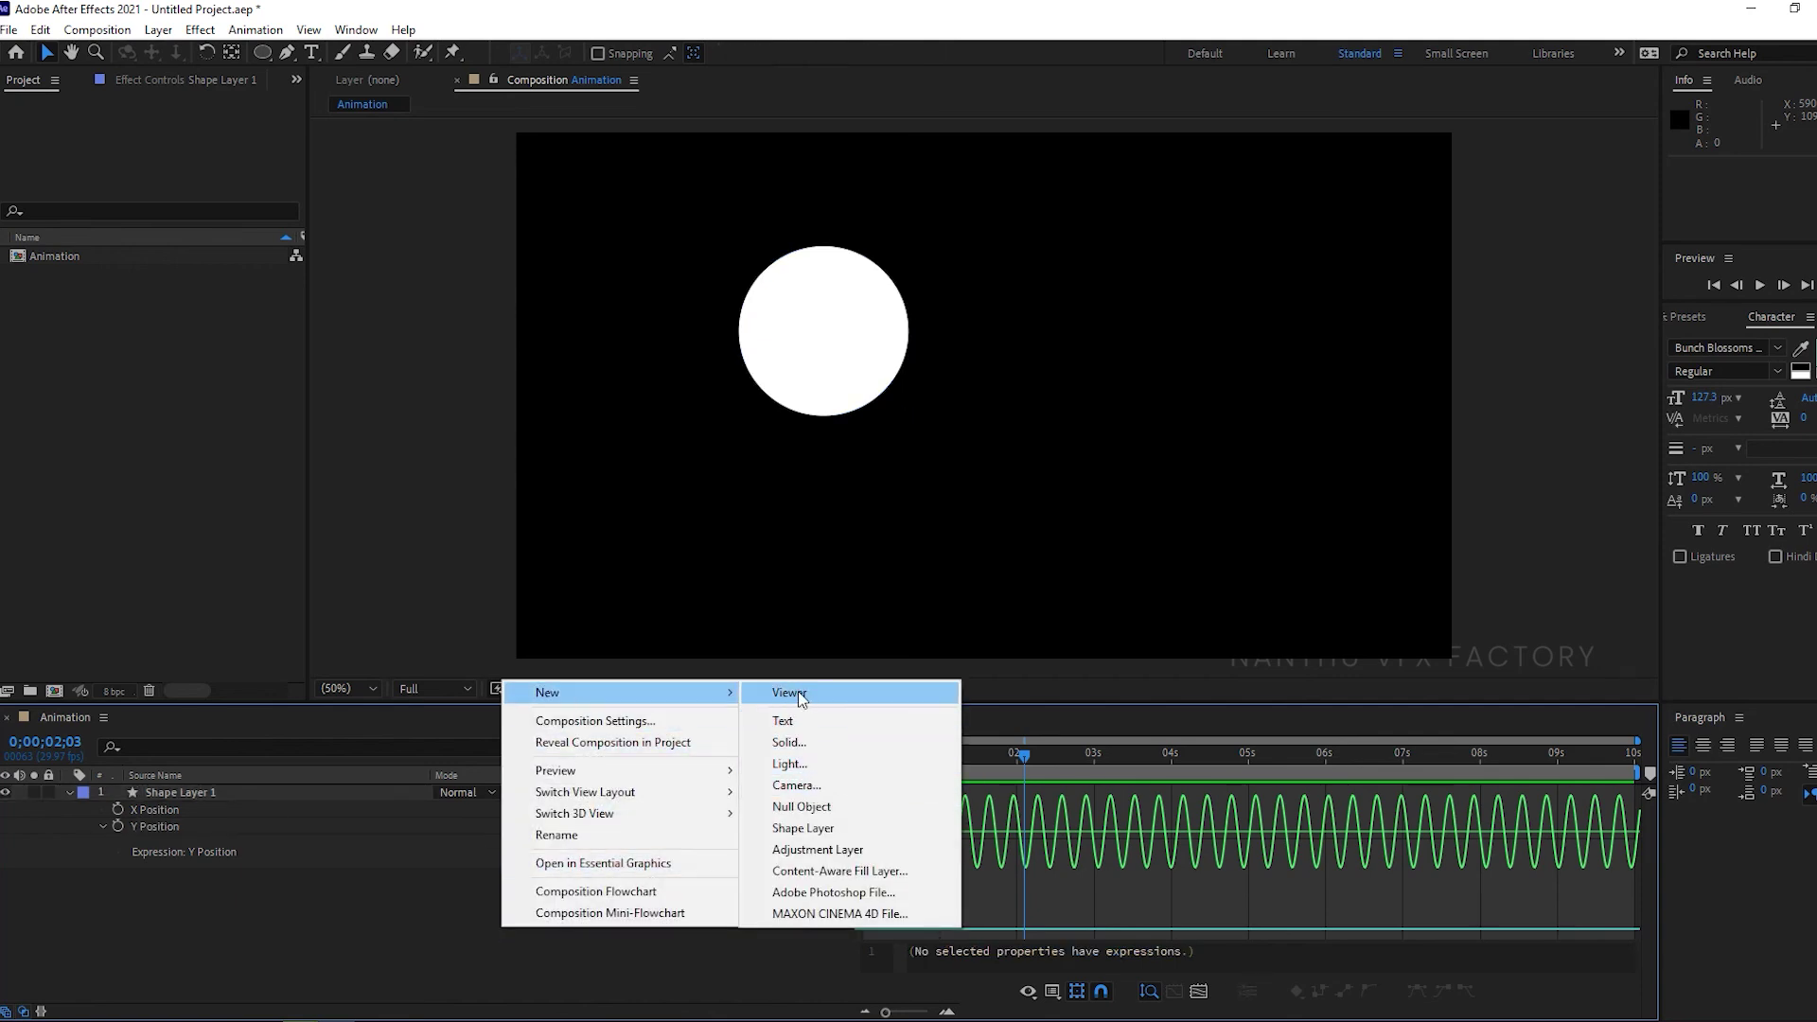
click(822, 746)
right_click(281, 797)
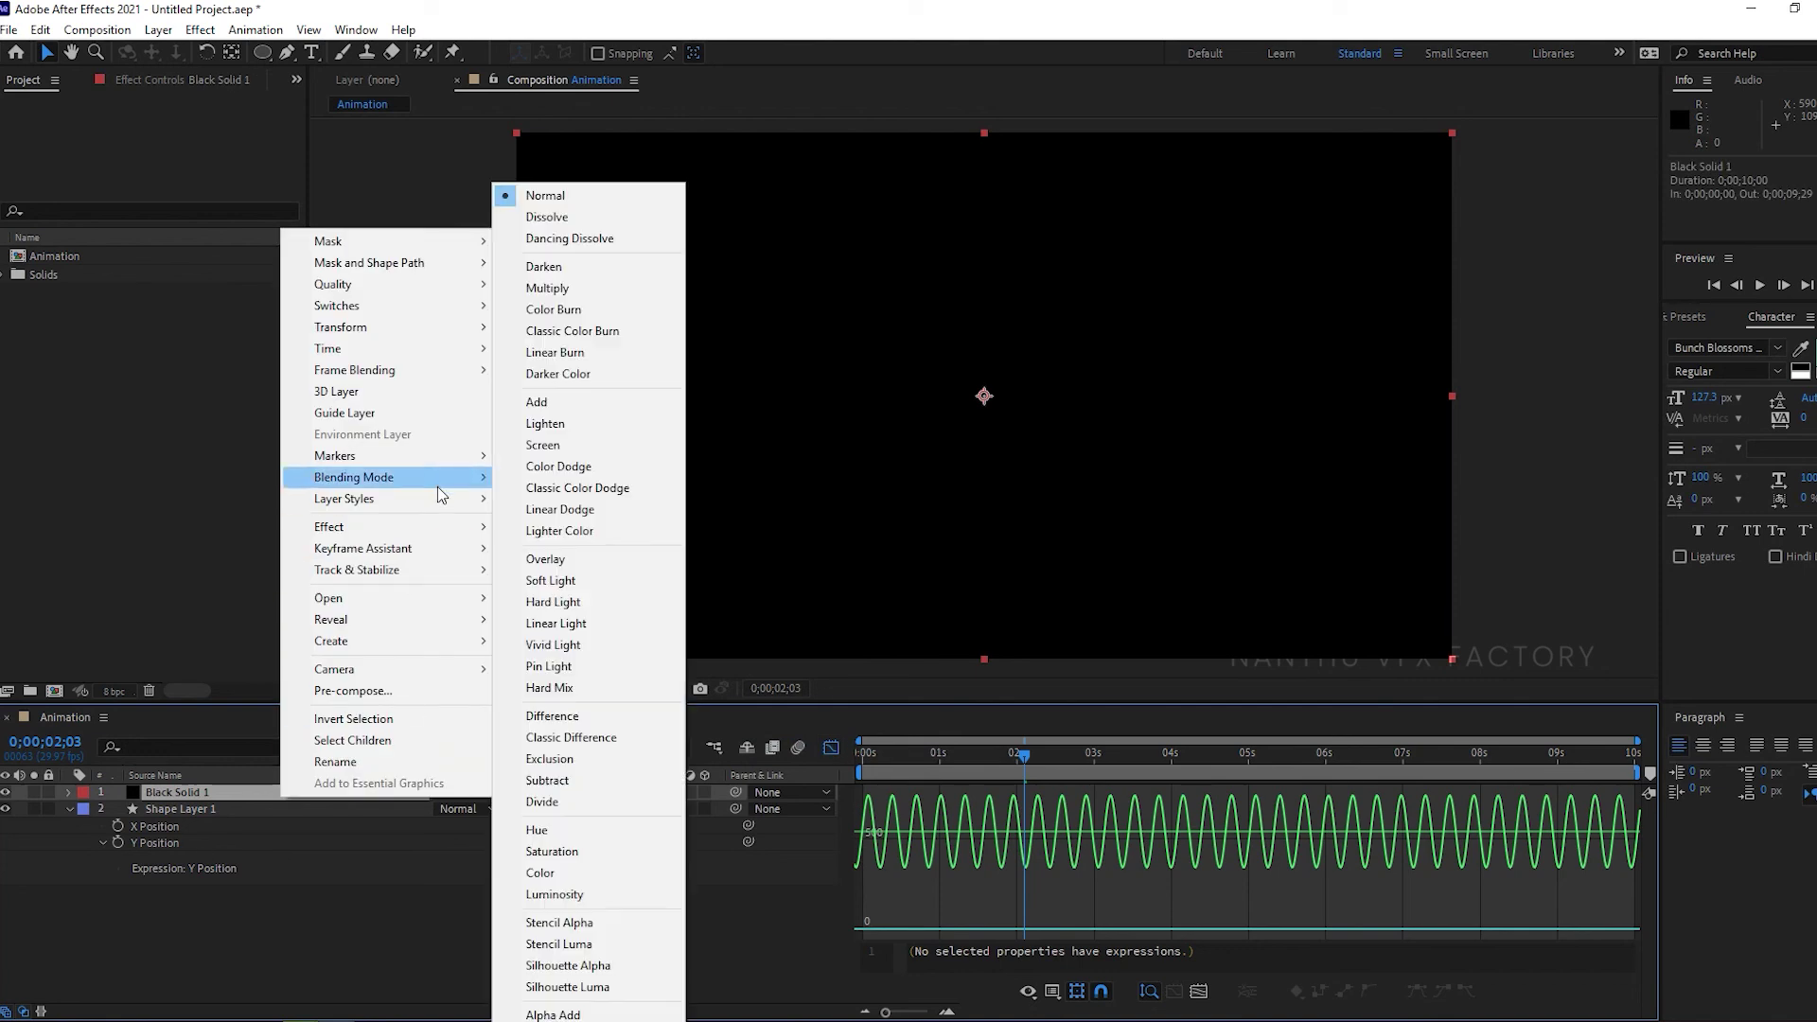
click(613, 798)
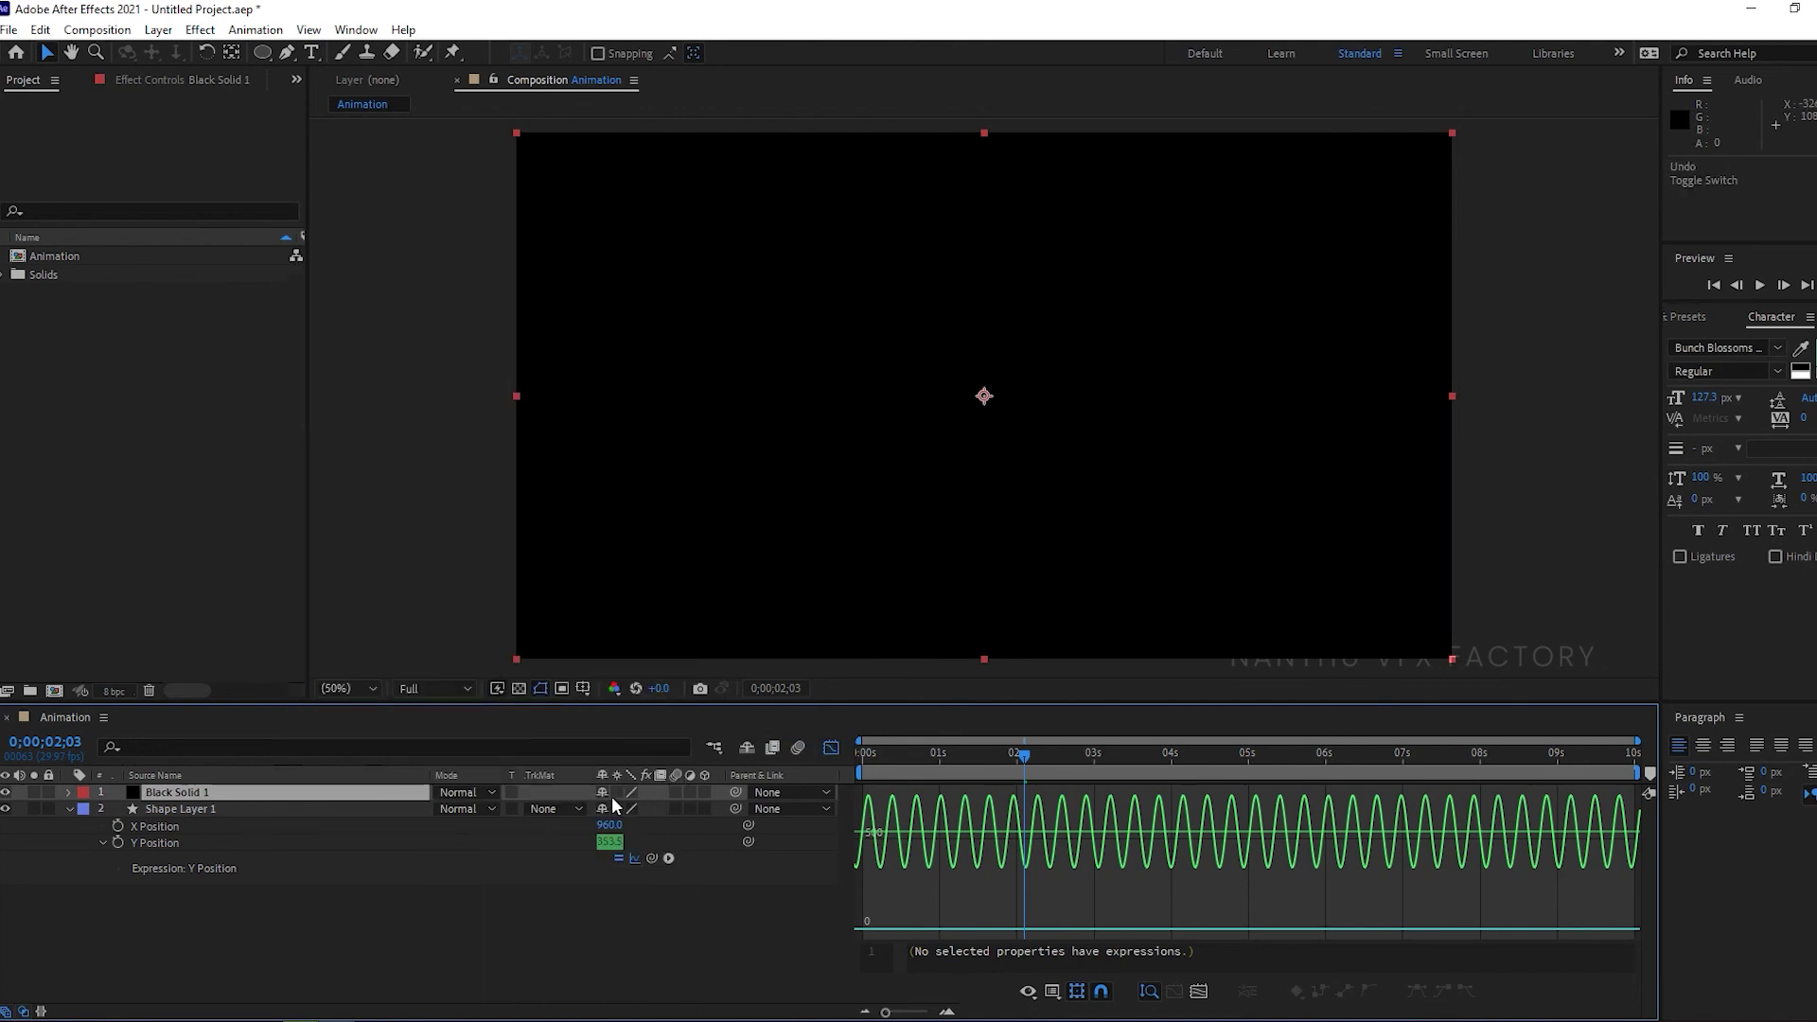
click(690, 792)
click(295, 821)
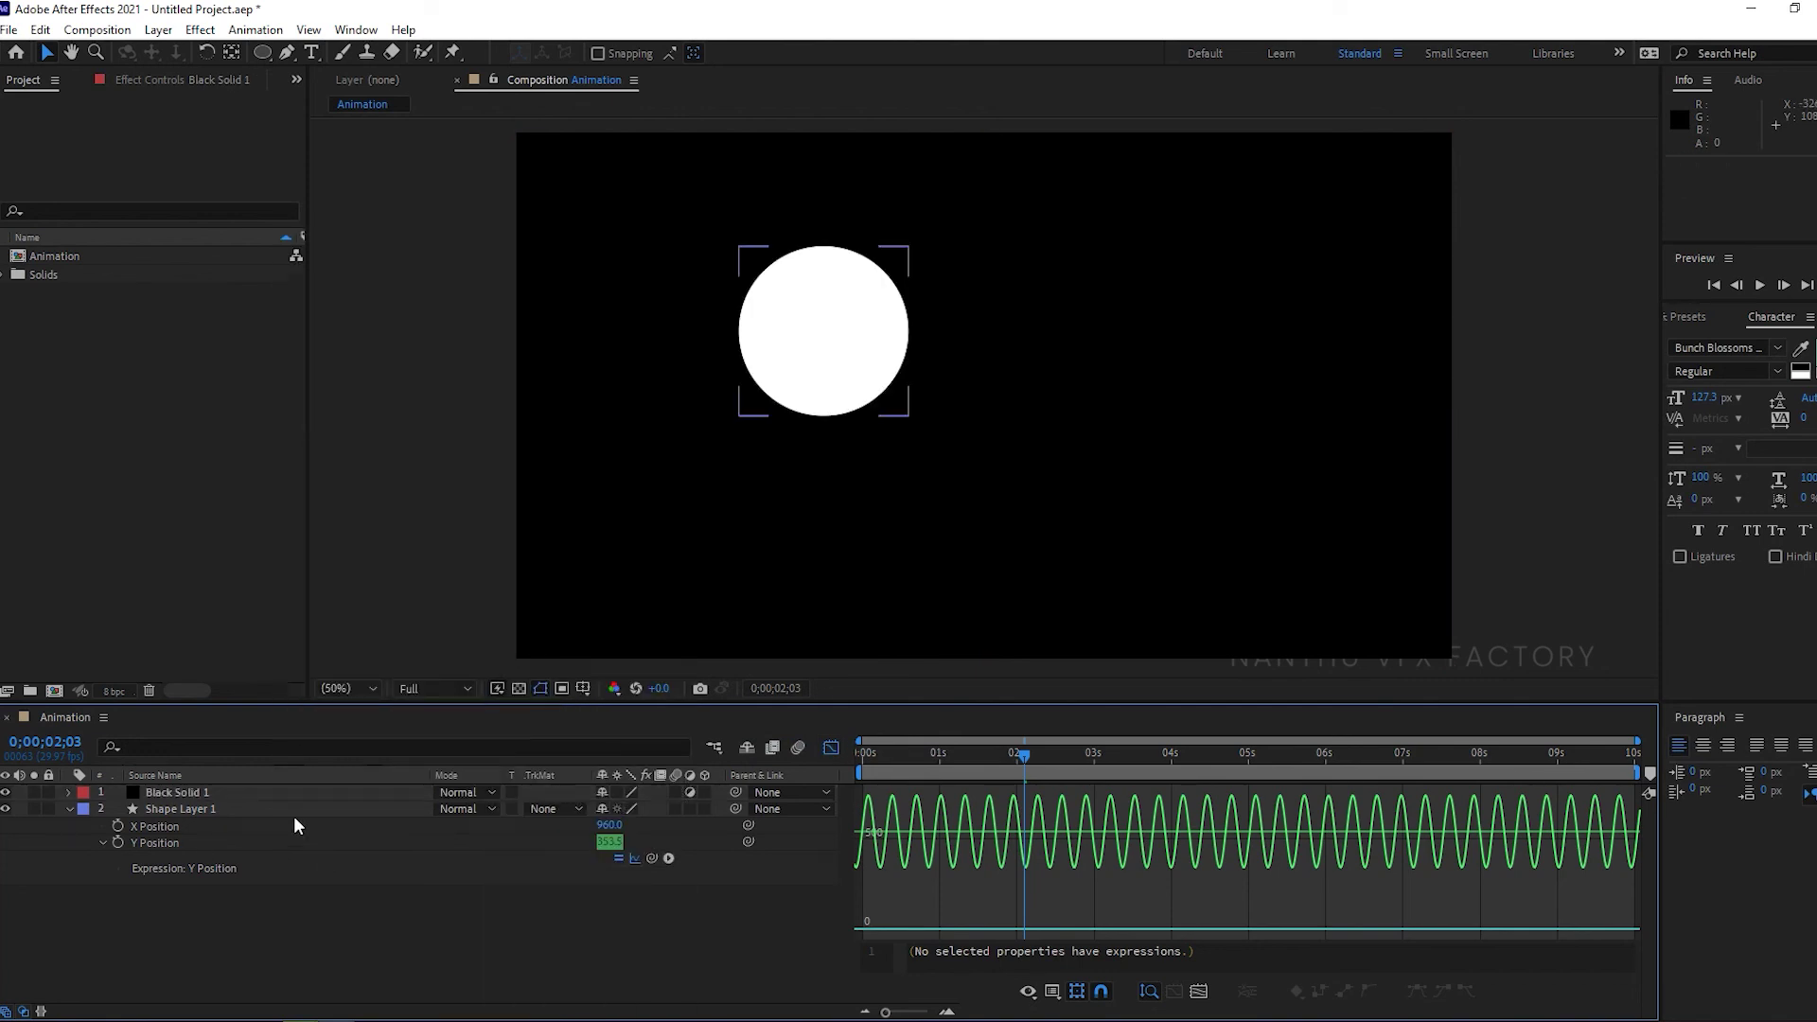
Find the Slider Control effect and apply it to the Black Solid 1 layer
click(281, 793)
click(1698, 319)
click(1736, 342)
text(slider)
double_click(1747, 381)
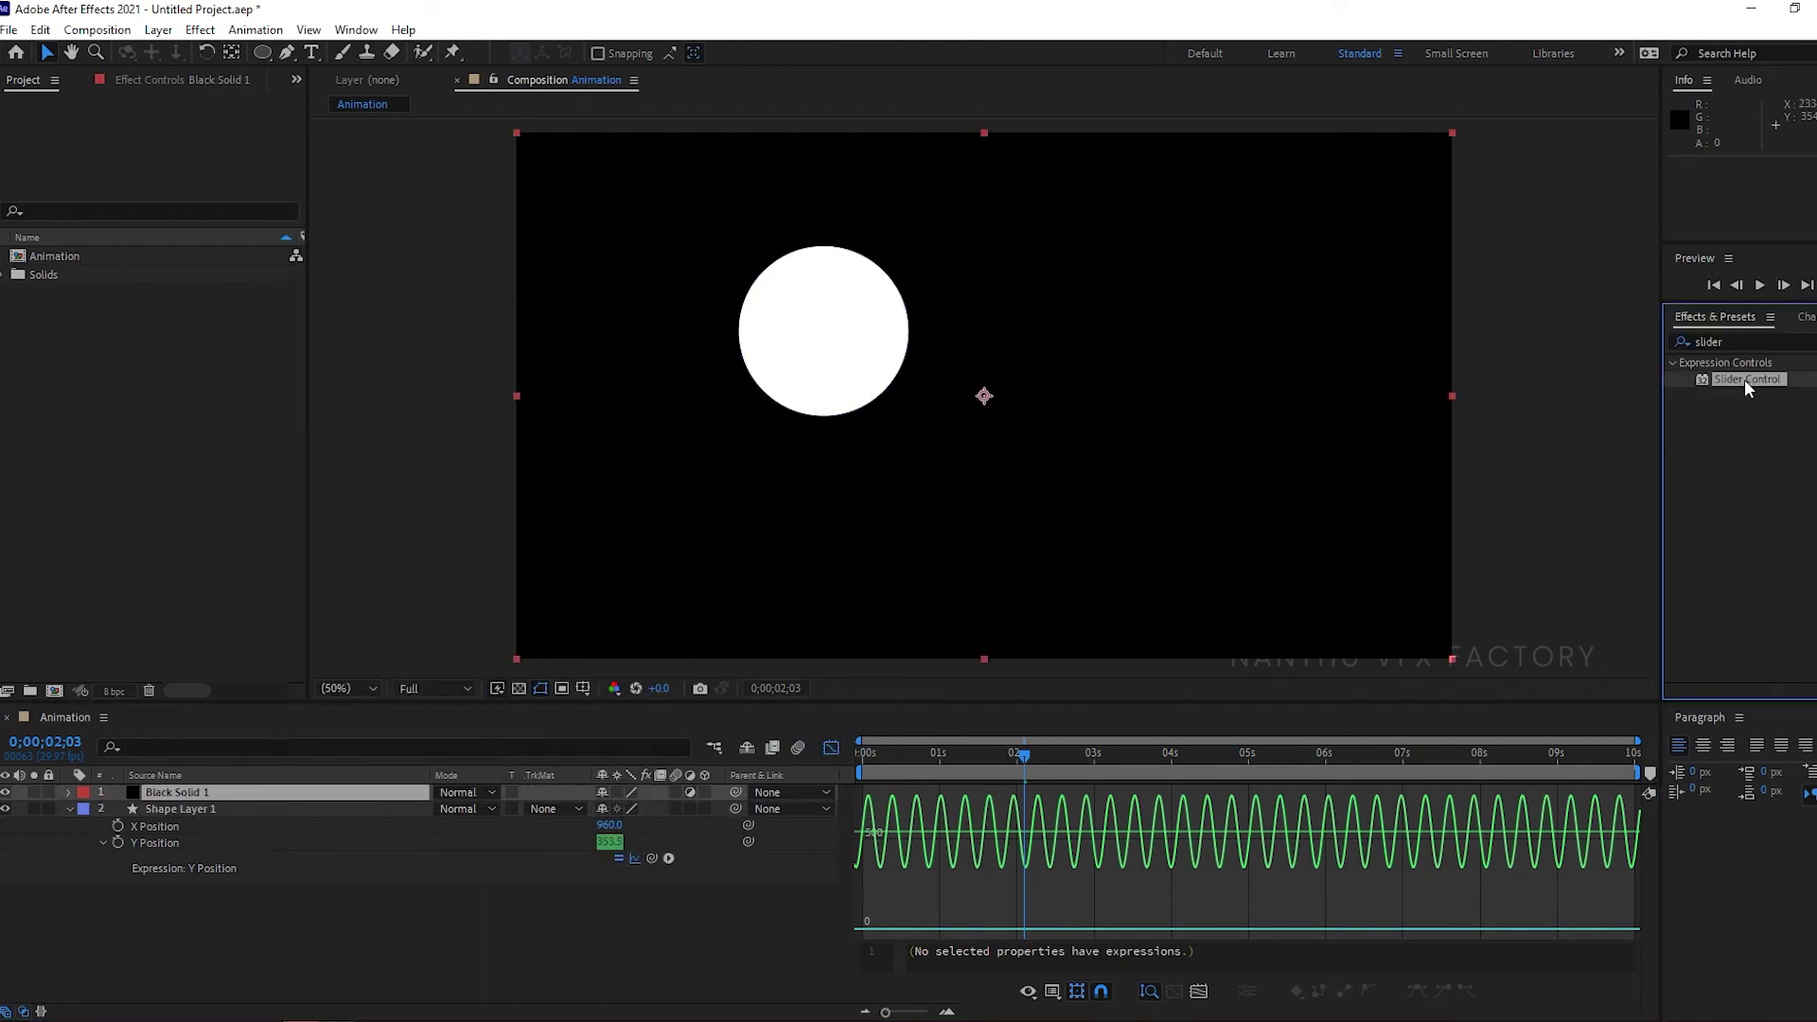
Replace the 20 in the Y Position expression with a link to Black Solid 1's Slider and preview it
click(154, 843)
double_click(1162, 952)
drag(652, 858, 58, 138)
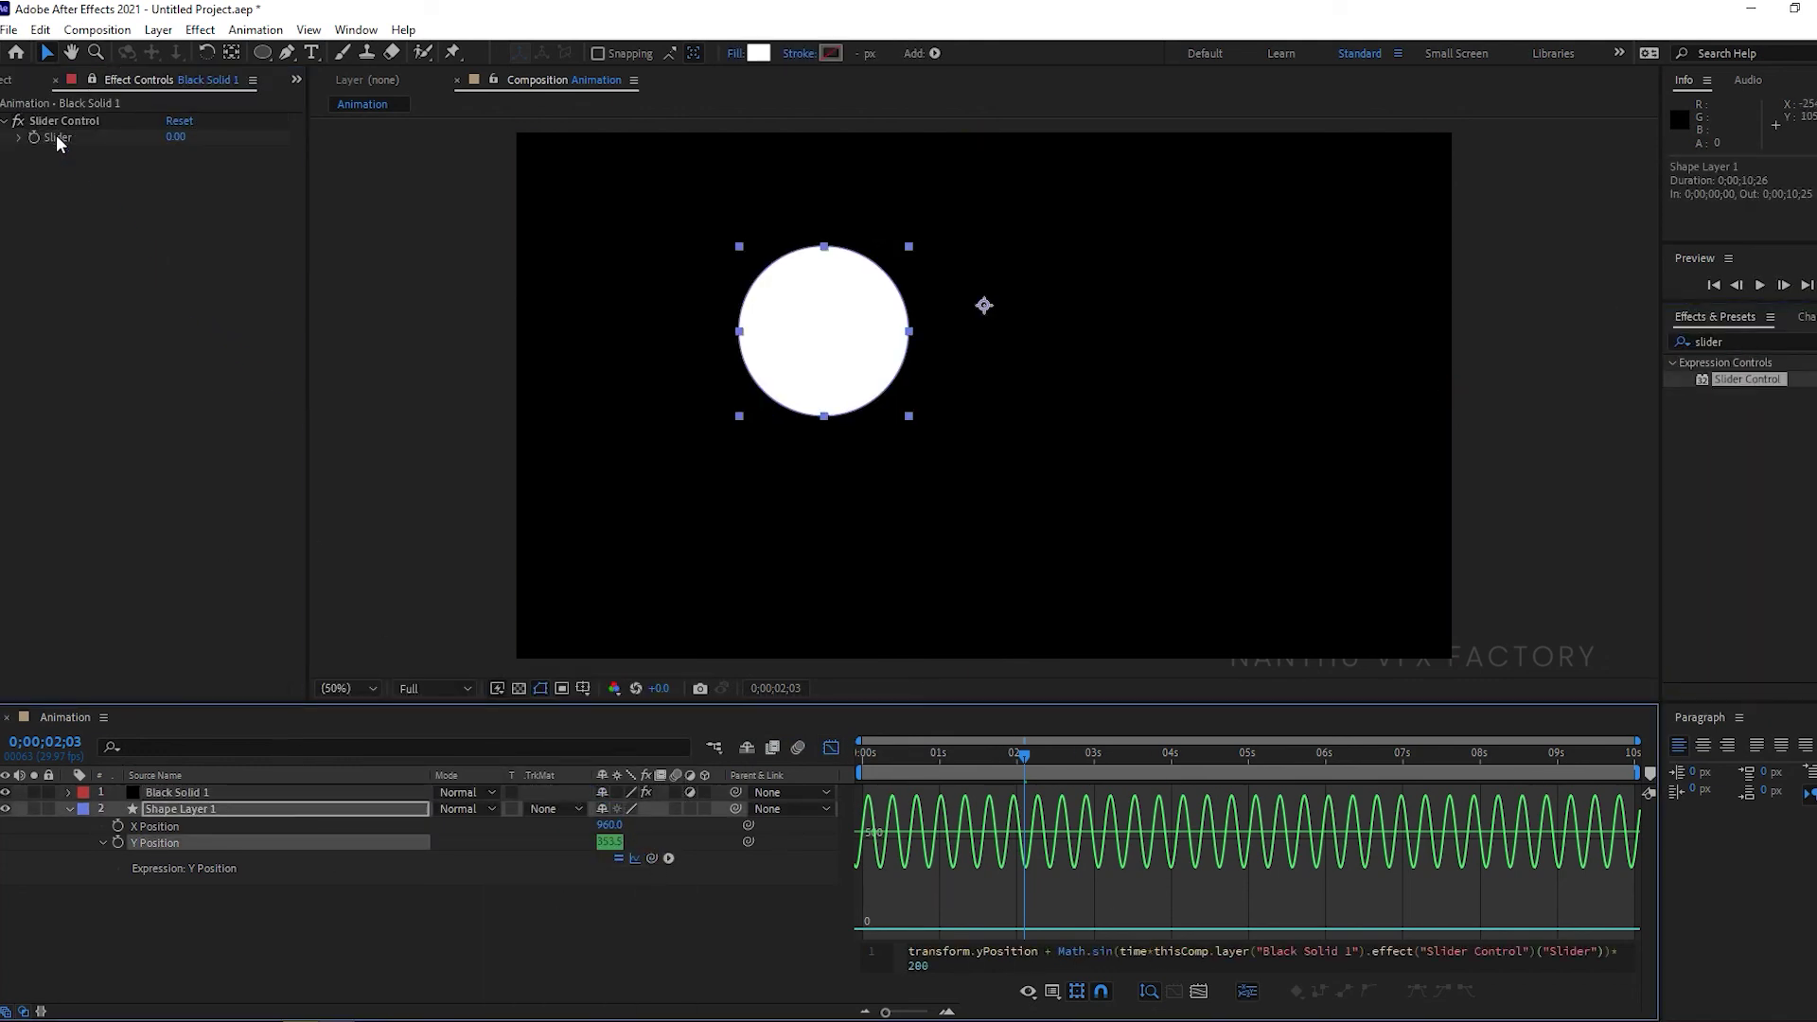
click(568, 932)
key(space)
key(space)
click(160, 843)
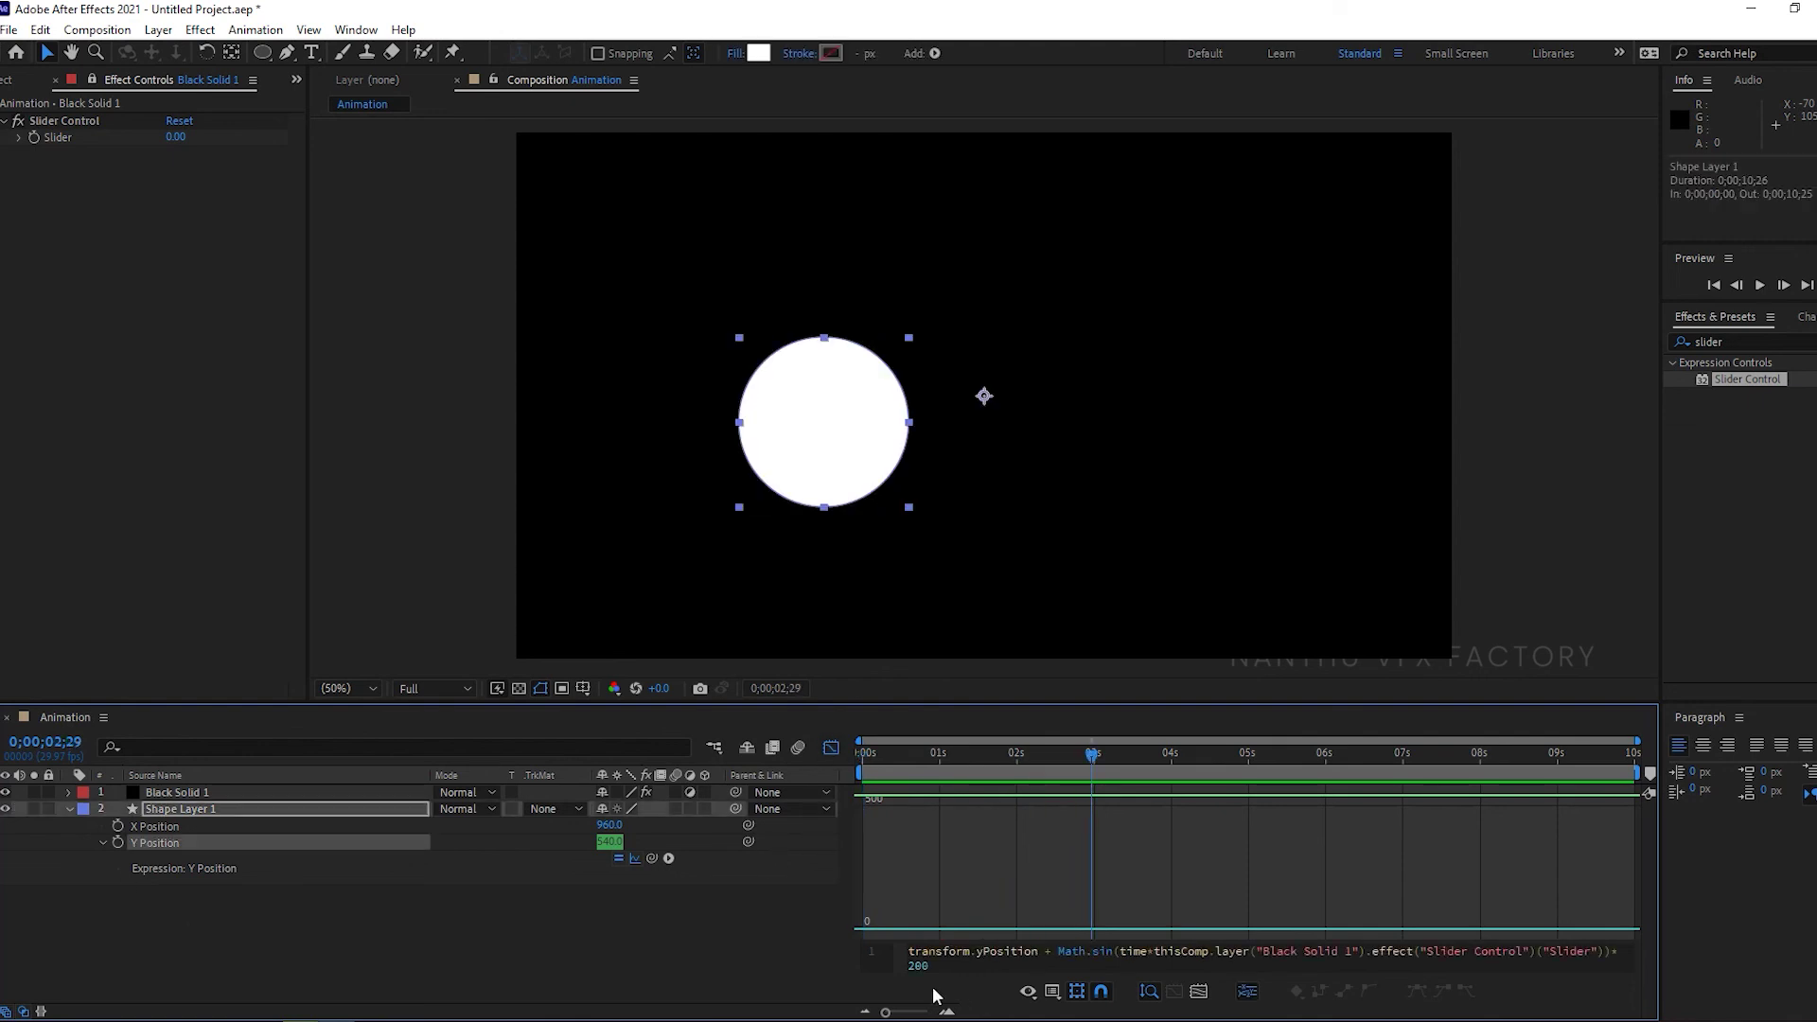
text(())
click(1014, 998)
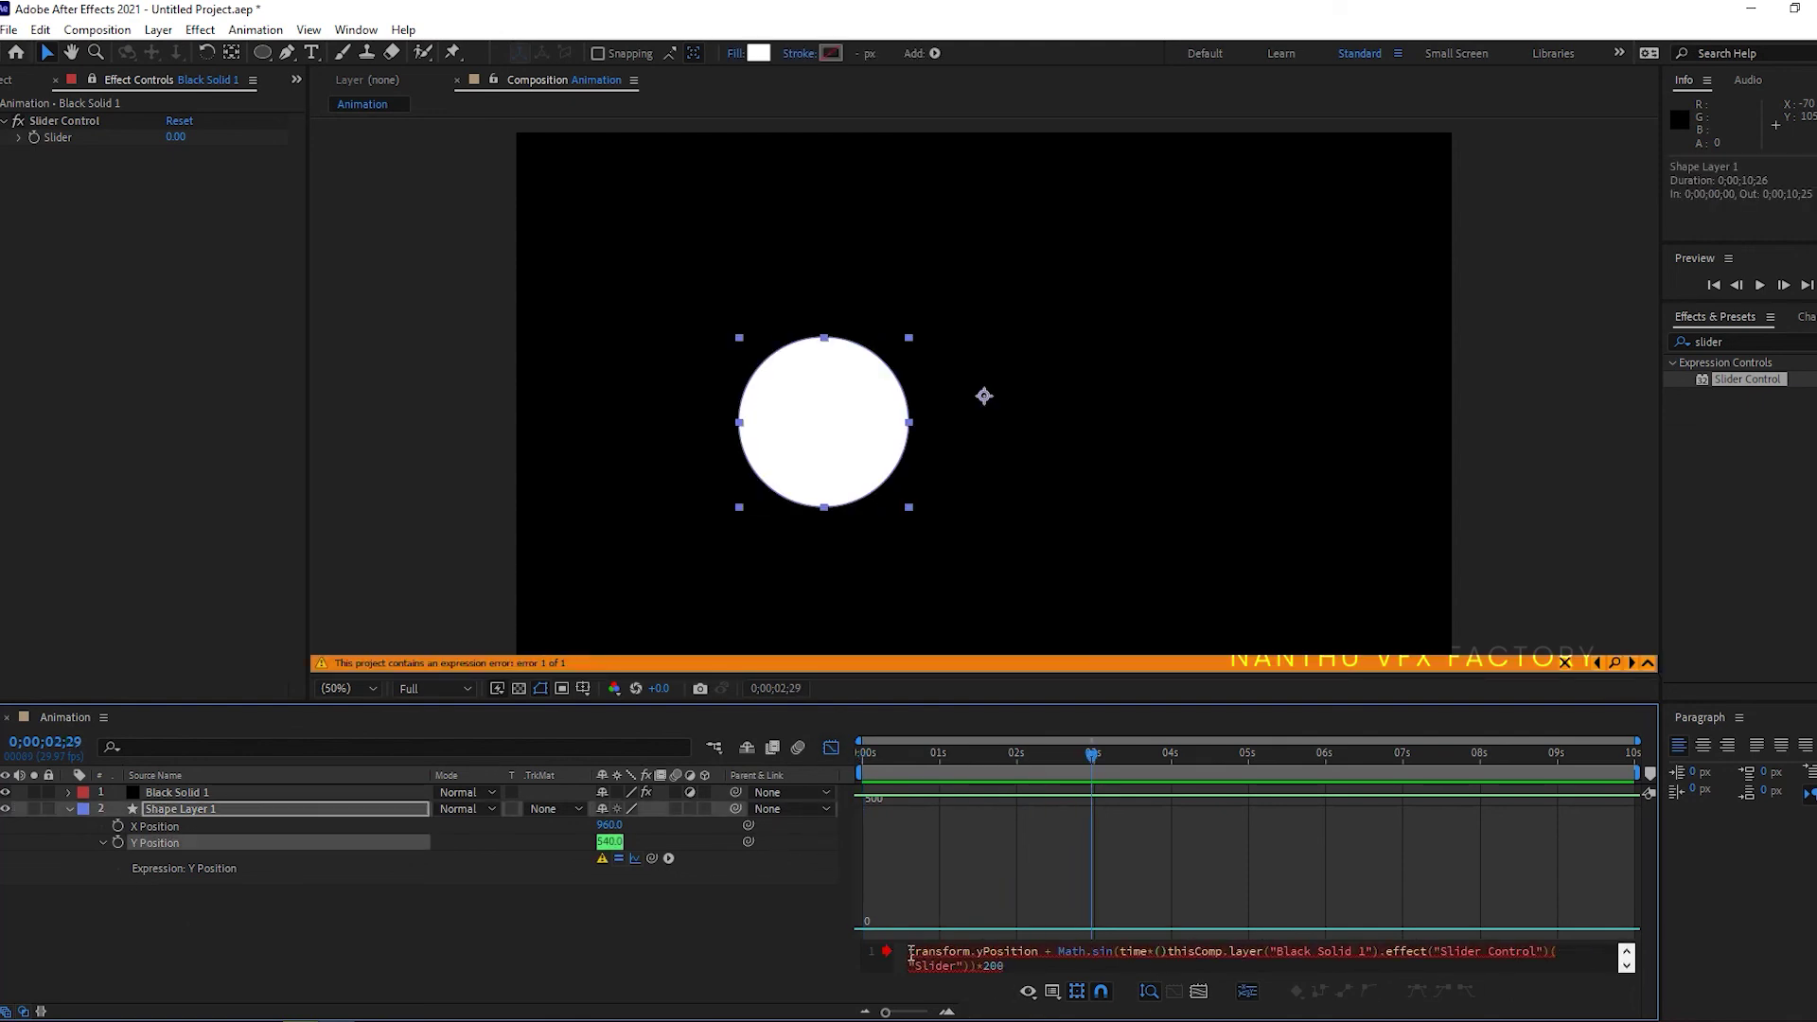
key(ctrl+z)
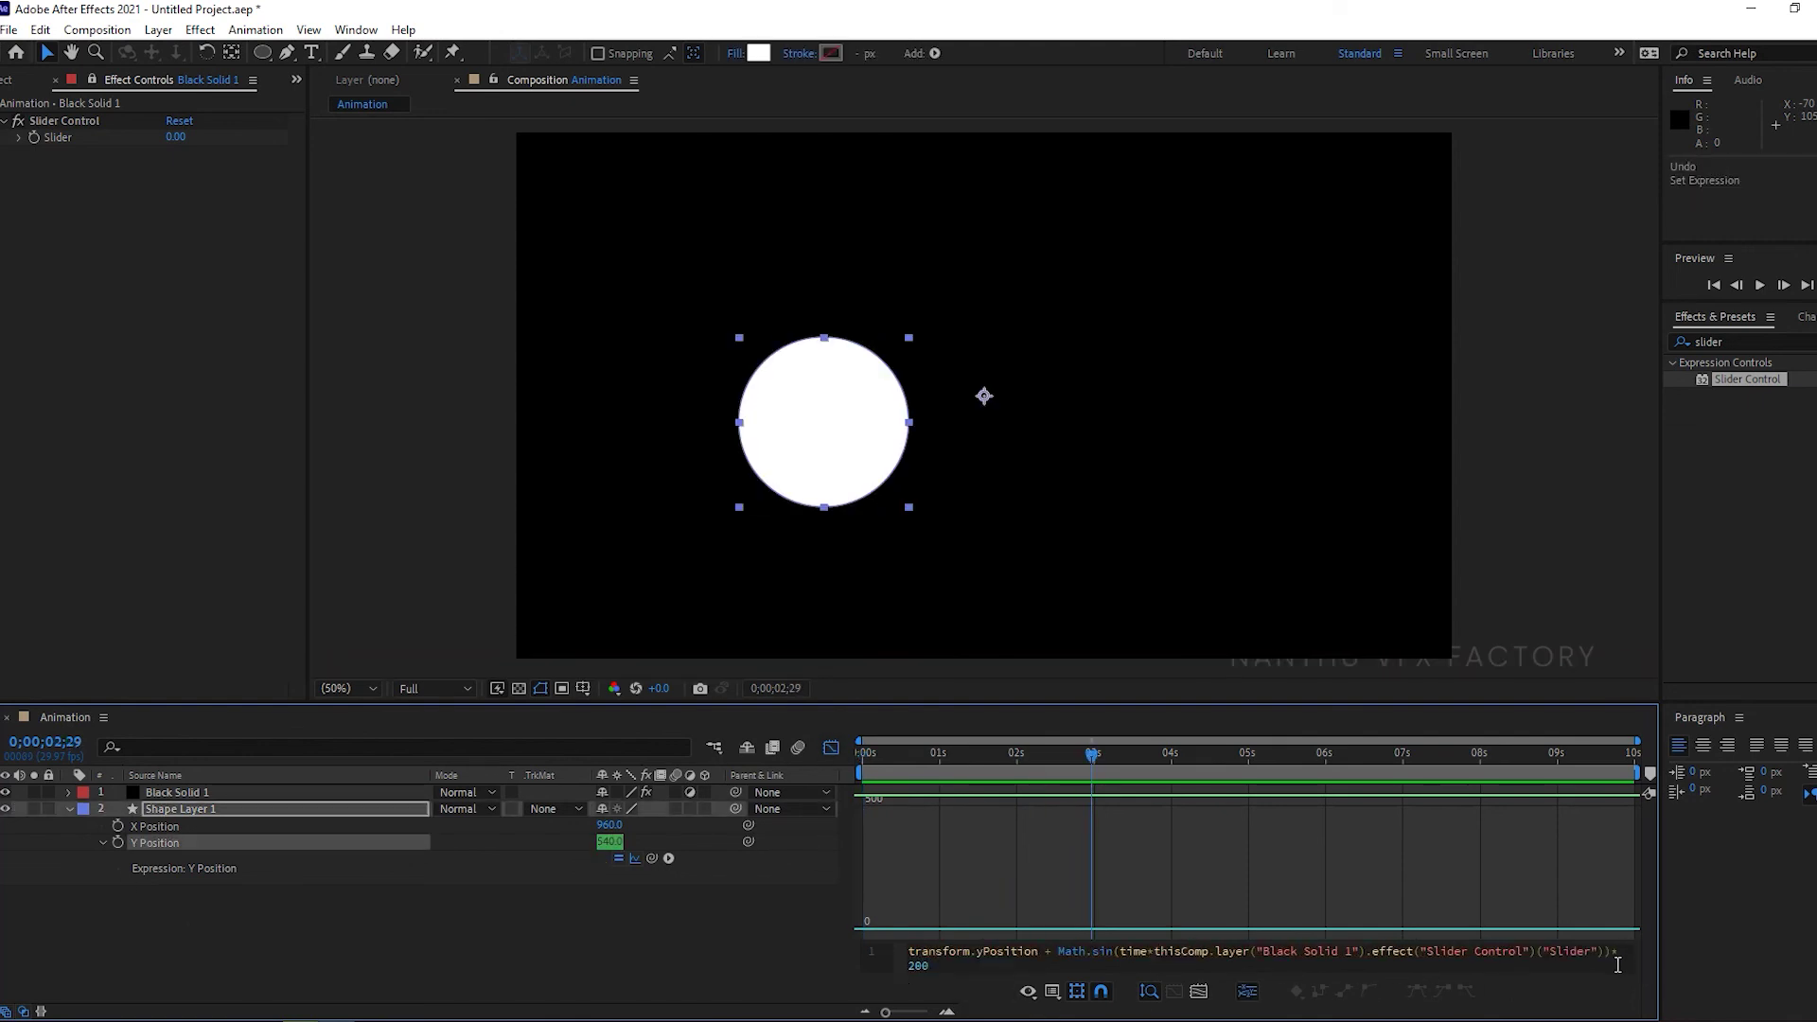
Enclose the slider reference that multiplies time in the Y Position expression in its own parentheses
click(1117, 953)
text(()
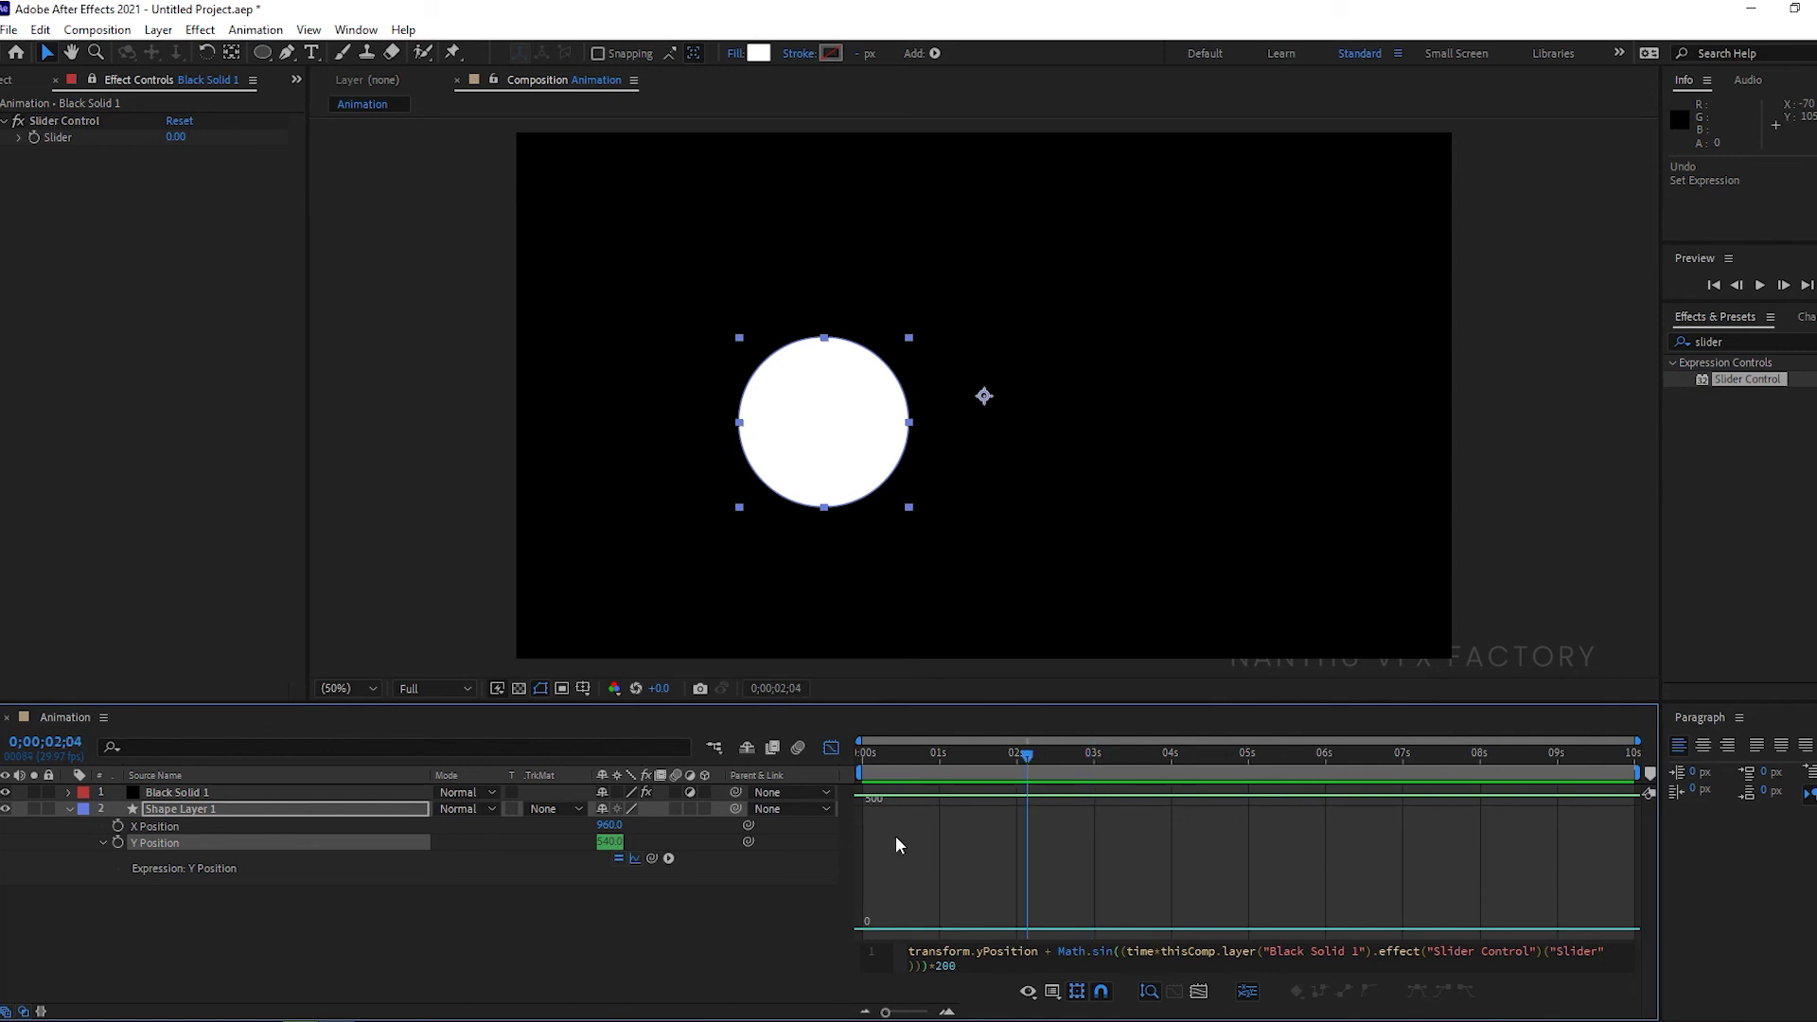
key(BackSpace)
key(Right)
key(Right)
key(Right)
key(Right)
key(Right)
text(()
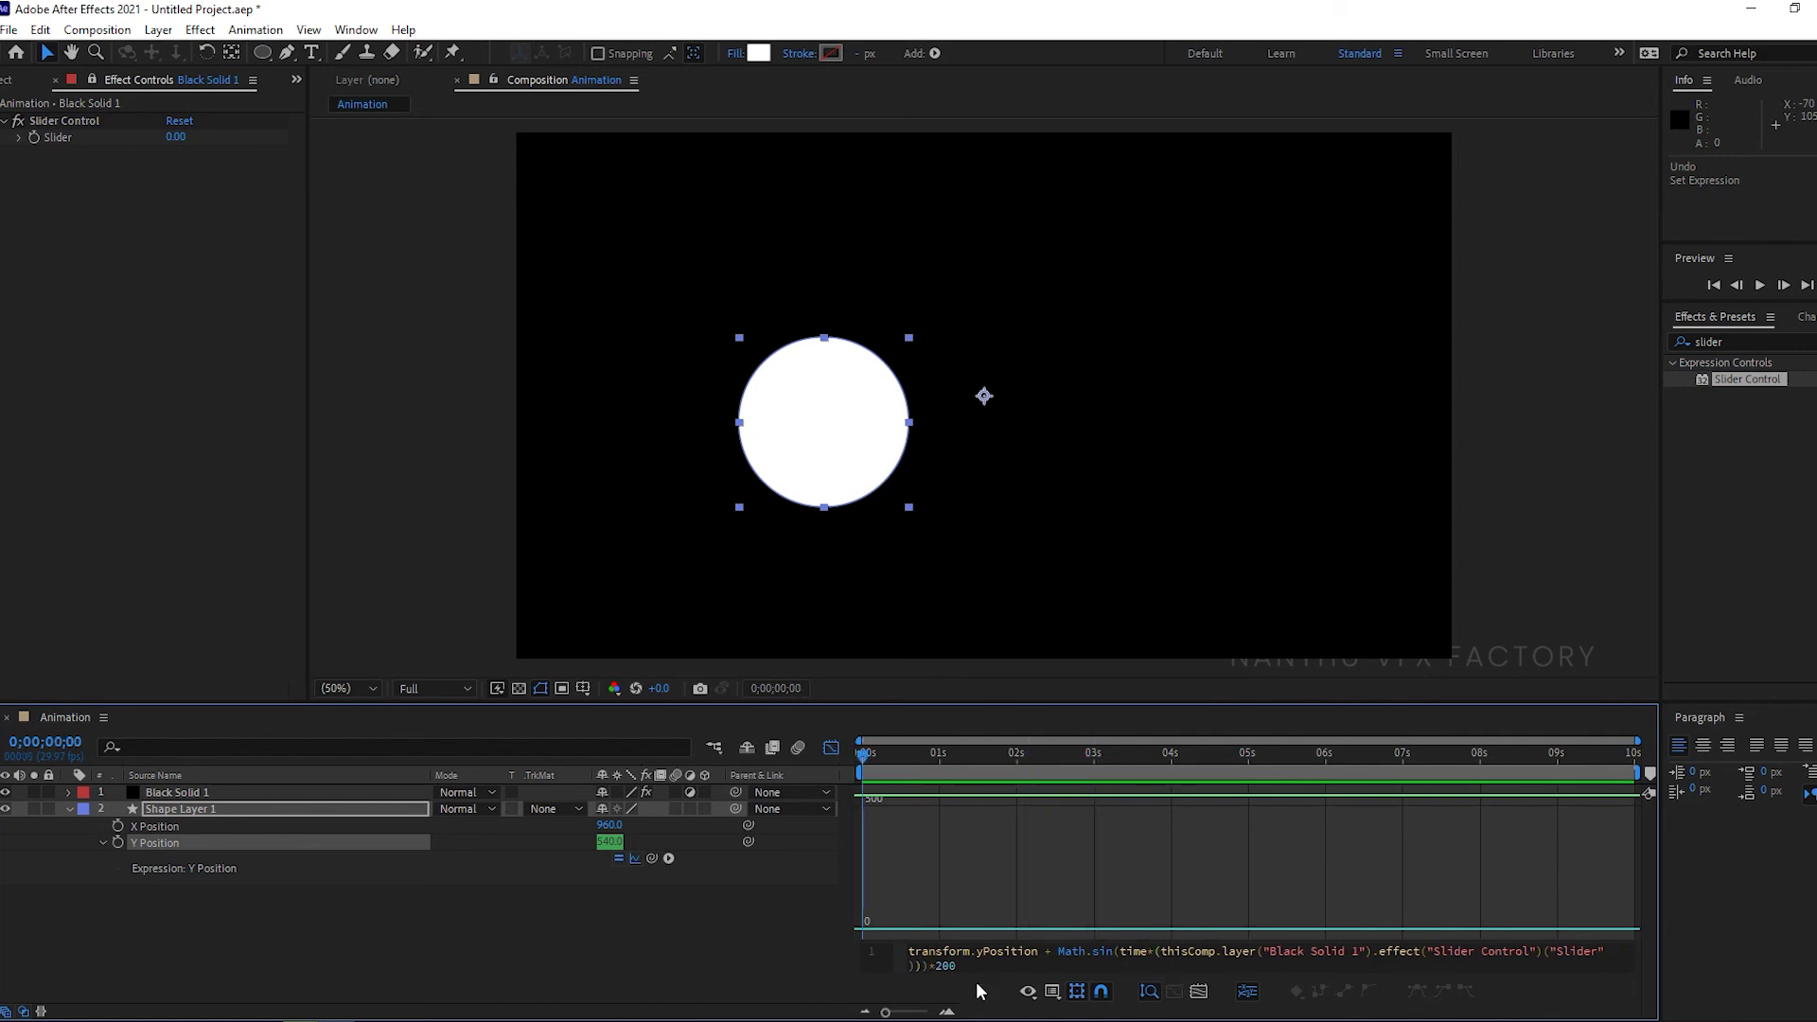
Copy the slider reference from the Y Position expression and relink the time multiplier to Black Solid 1's Slider
drag(923, 966, 1152, 933)
key(ctrl+c)
key(BackSpace)
drag(652, 859, 184, 139)
click(156, 256)
click(610, 843)
Try keyframing the Slider from 10 at the first frame to 0 at 0;00;04;29 and preview the motion
click(34, 137)
drag(862, 755, 1246, 763)
drag(187, 138, 167, 138)
click(198, 139)
text(0)
key(Return)
drag(1245, 763, 735, 771)
key(space)
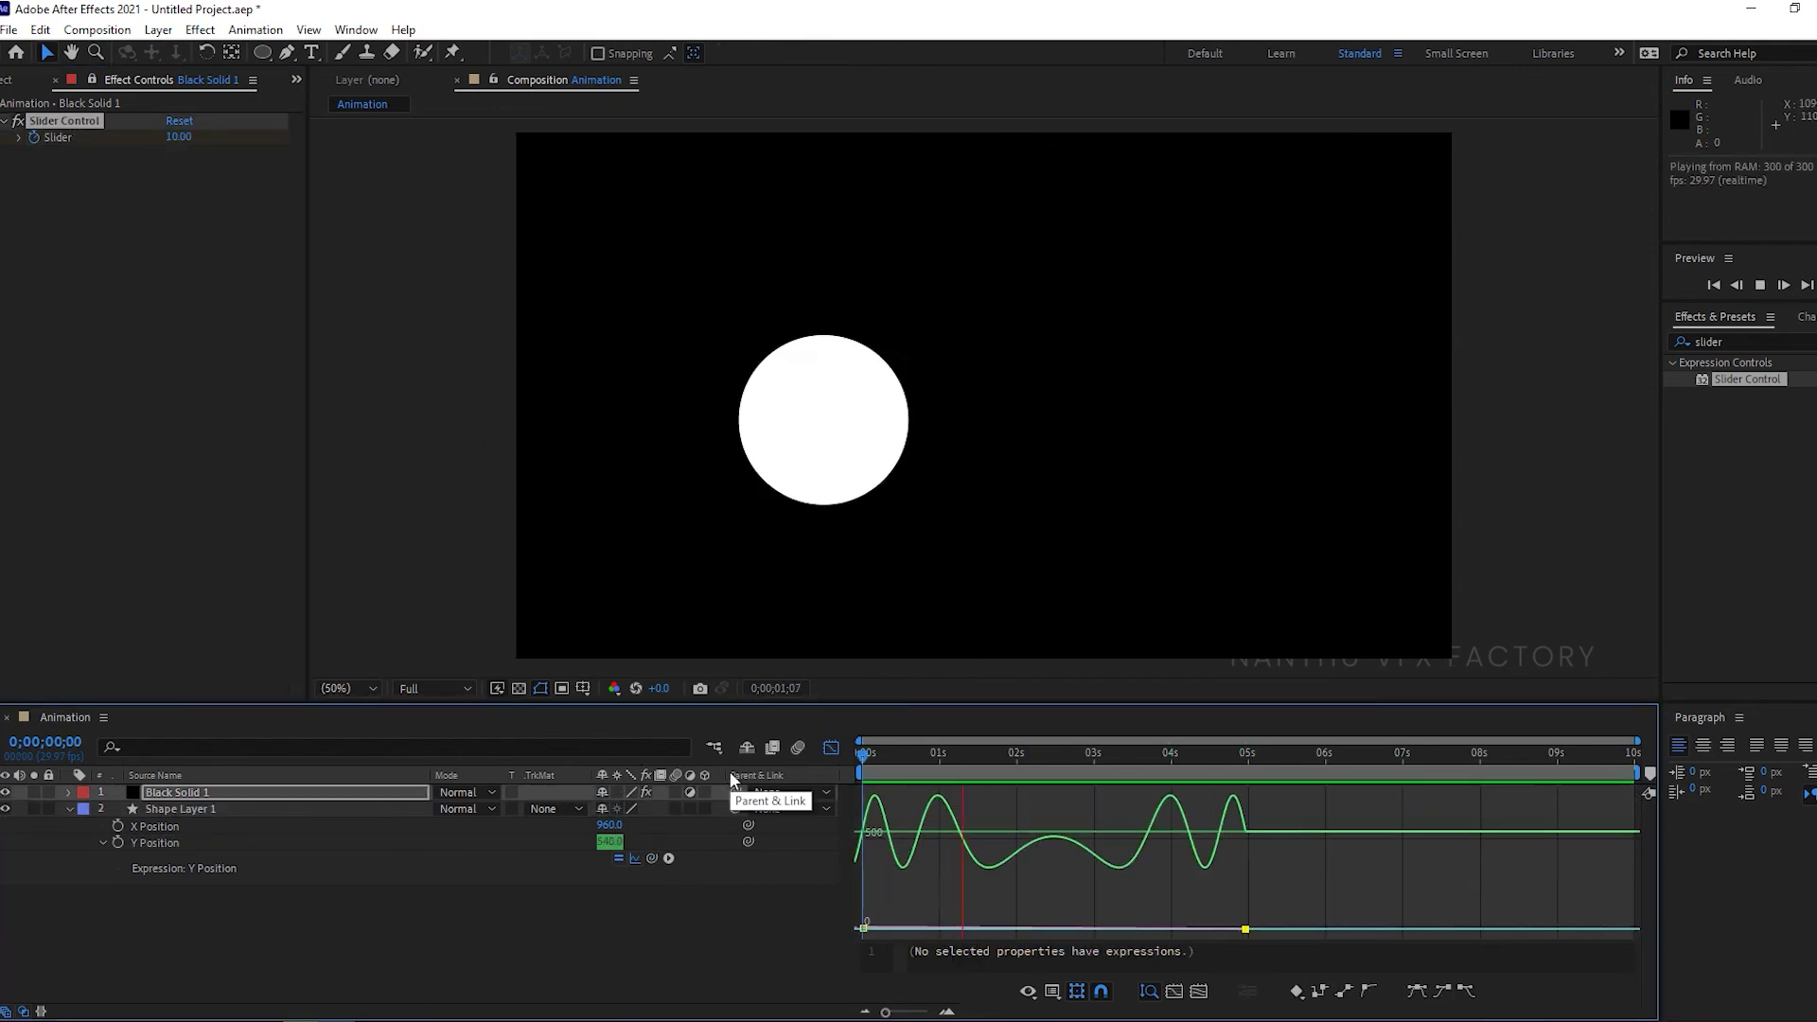
key(space)
key(ctrl+z)
key(ctrl+z)
In the Y Position expression, set the time multiplier to 20 and replace the 200 amplitude with the copied slider reference
click(289, 847)
drag(913, 966, 1182, 958)
key(BackSpace)
text(20)
key(BackSpace)
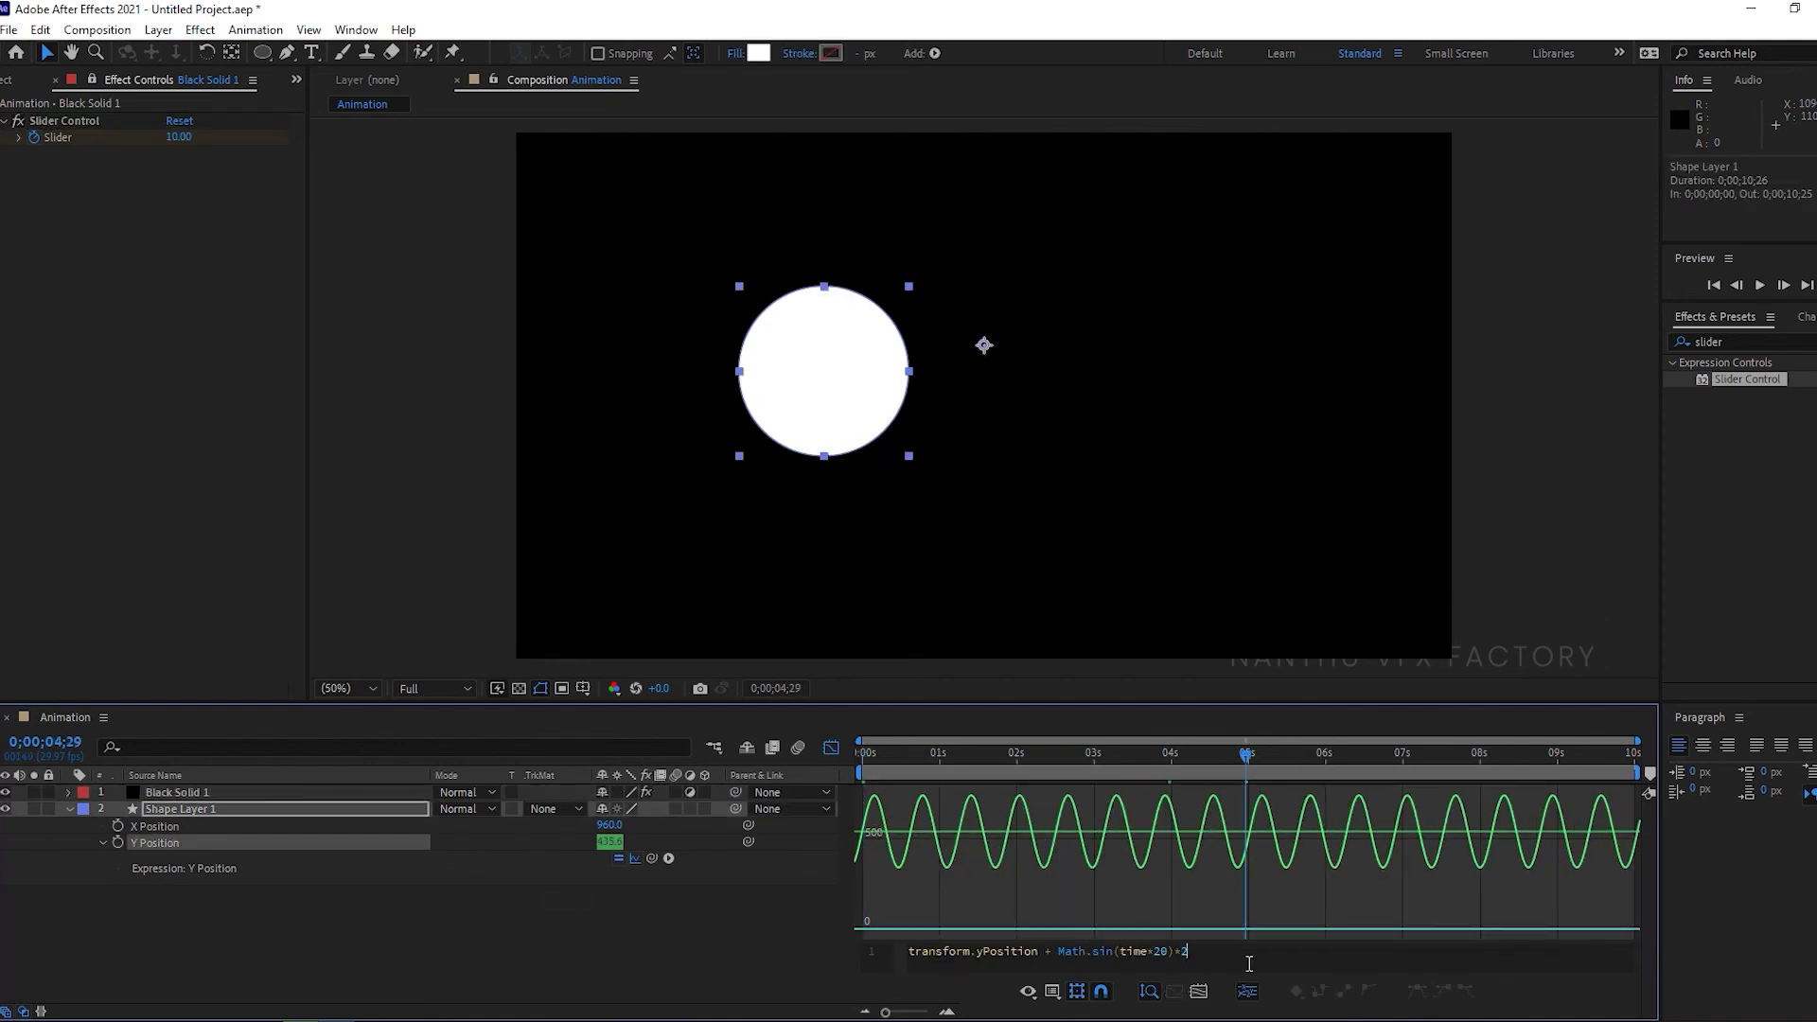
key(ctrl+v)
Set the Slider's keyframe at the first frame to 205
click(271, 351)
drag(1023, 757, 856, 759)
drag(168, 137, 352, 138)
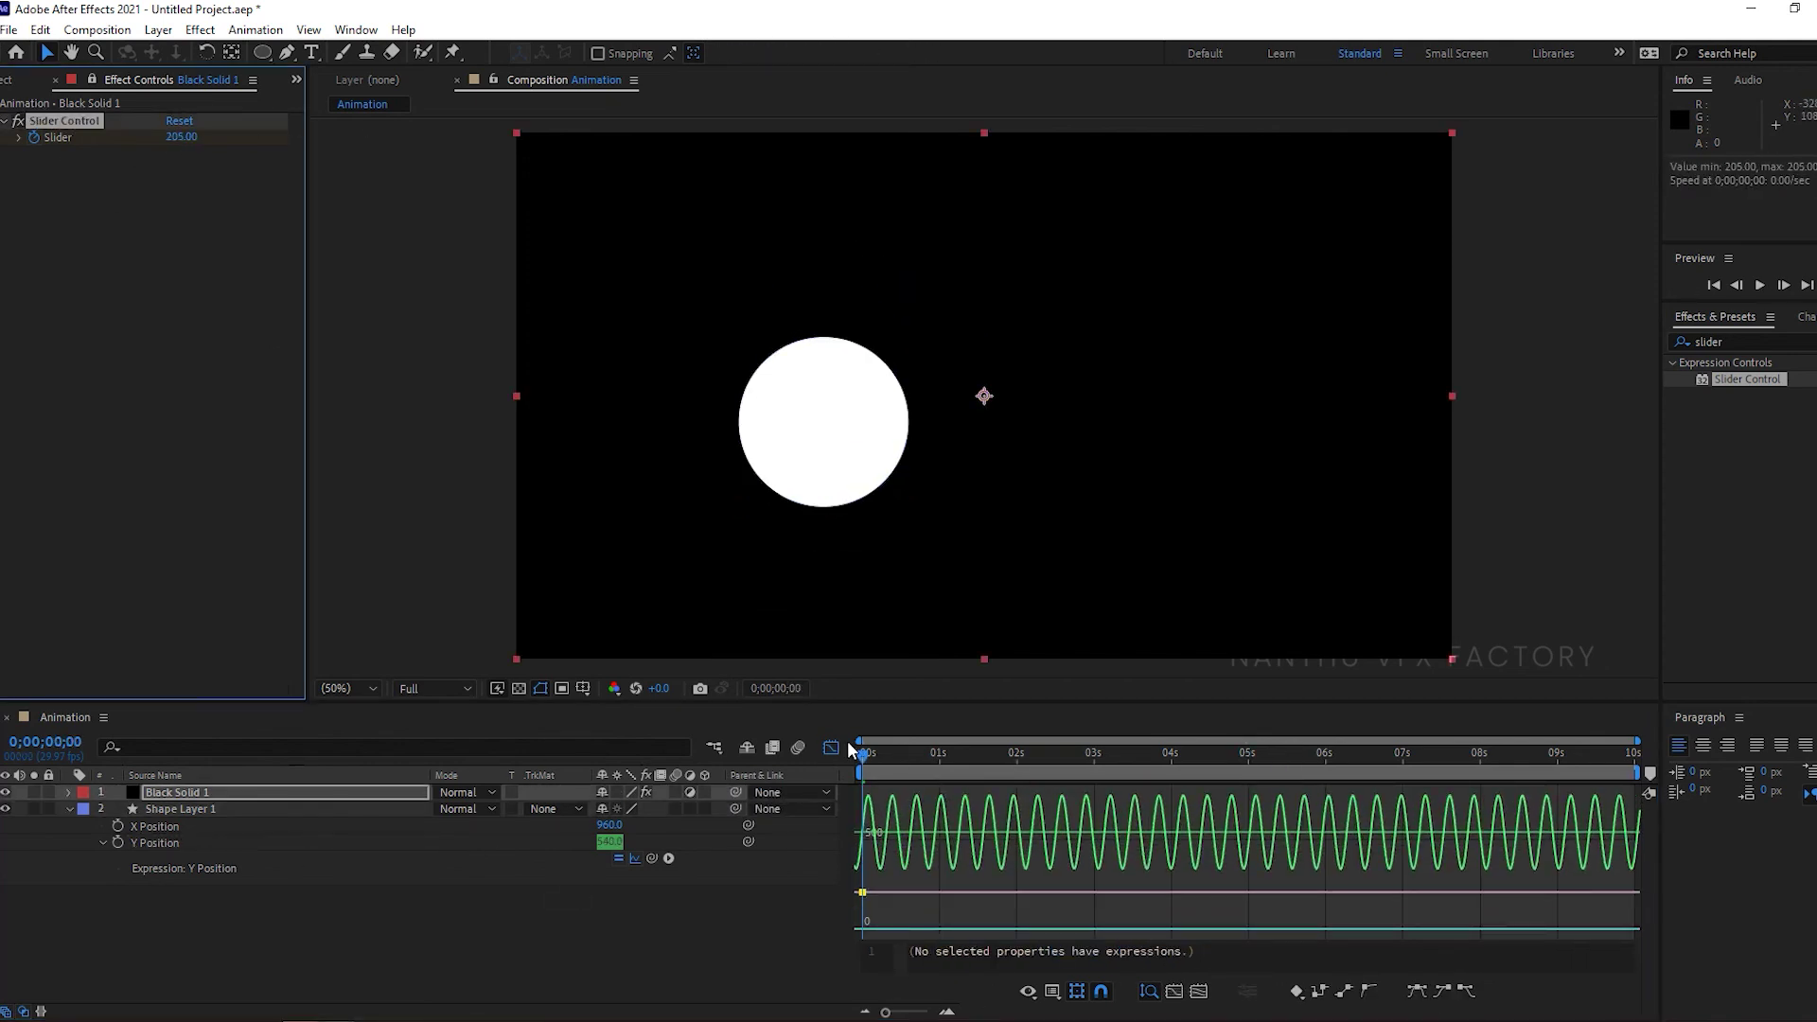
Show the layer keyframes outside the Graph Editor, keyframe the Slider to 0 at about 4 seconds, and preview
click(831, 747)
key(u)
key(space)
click(181, 137)
text(0)
key(Return)
drag(1173, 757, 674, 759)
key(space)
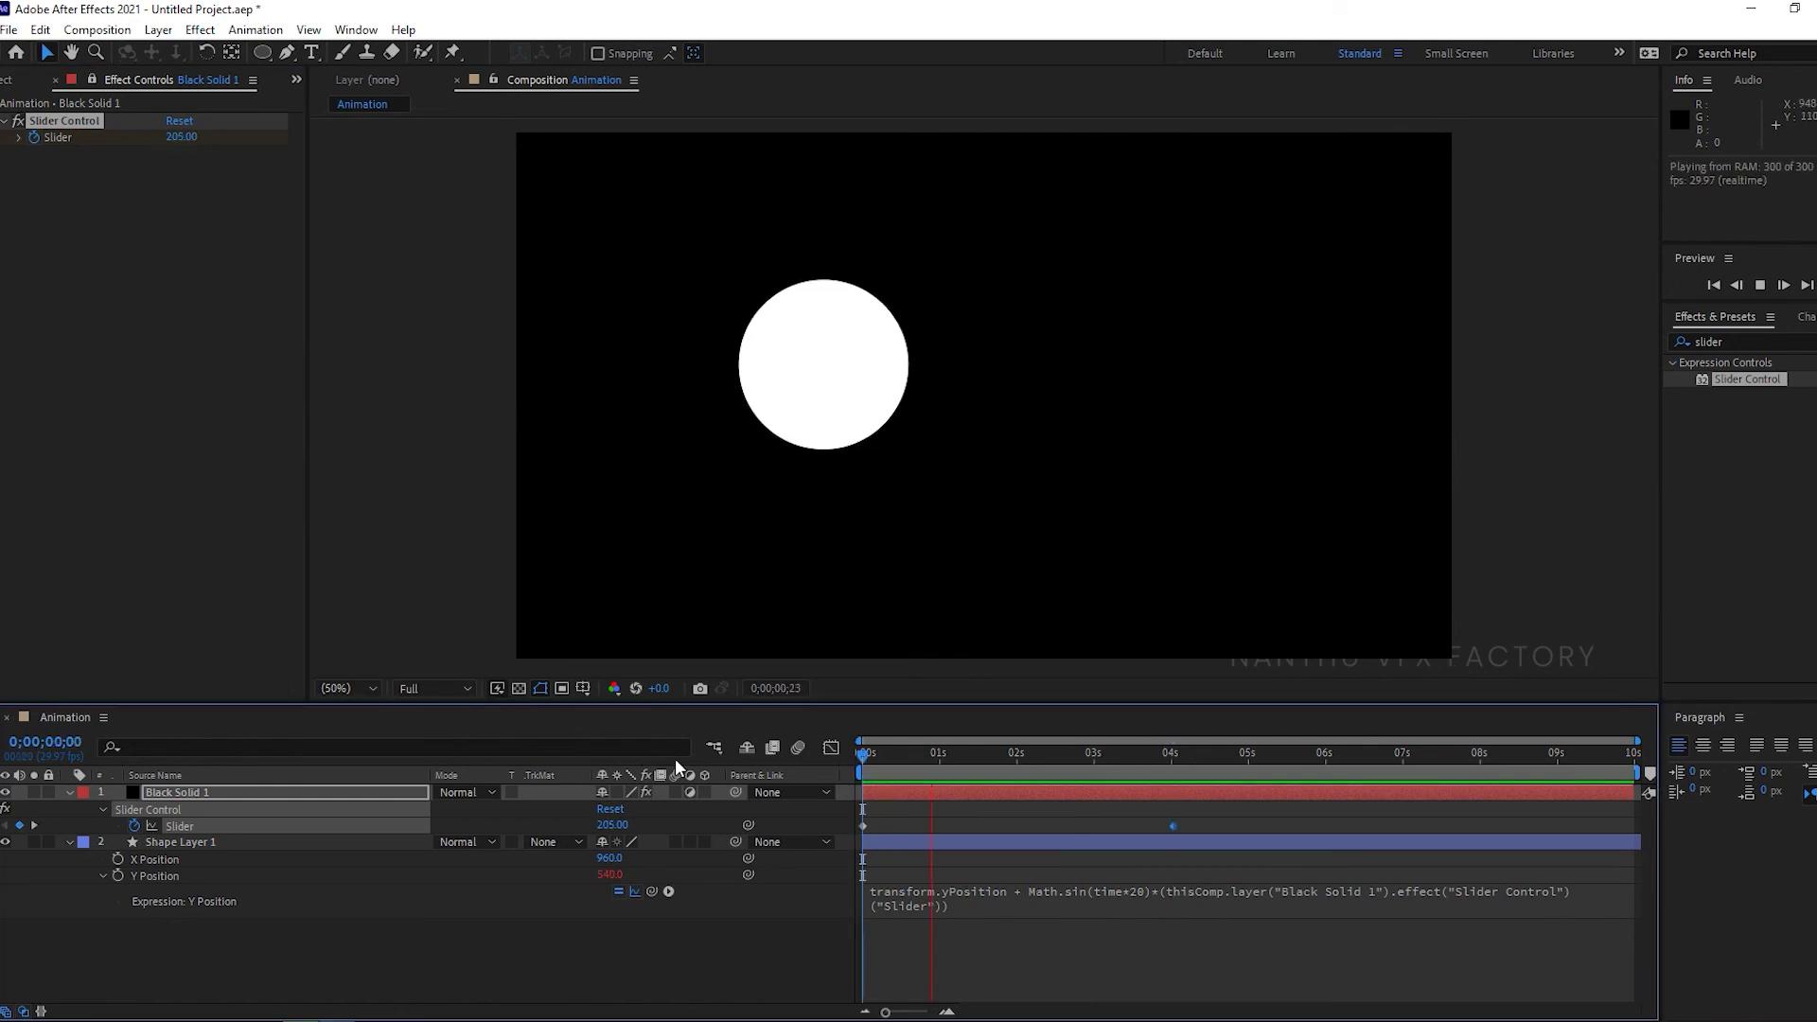
key(space)
Move the Slider's ending keyframe to the end of the composition and enable motion blur on Shape Layer 1 during preview
drag(862, 757, 1181, 760)
drag(1173, 827, 1632, 826)
drag(1014, 760, 599, 759)
key(space)
click(676, 842)
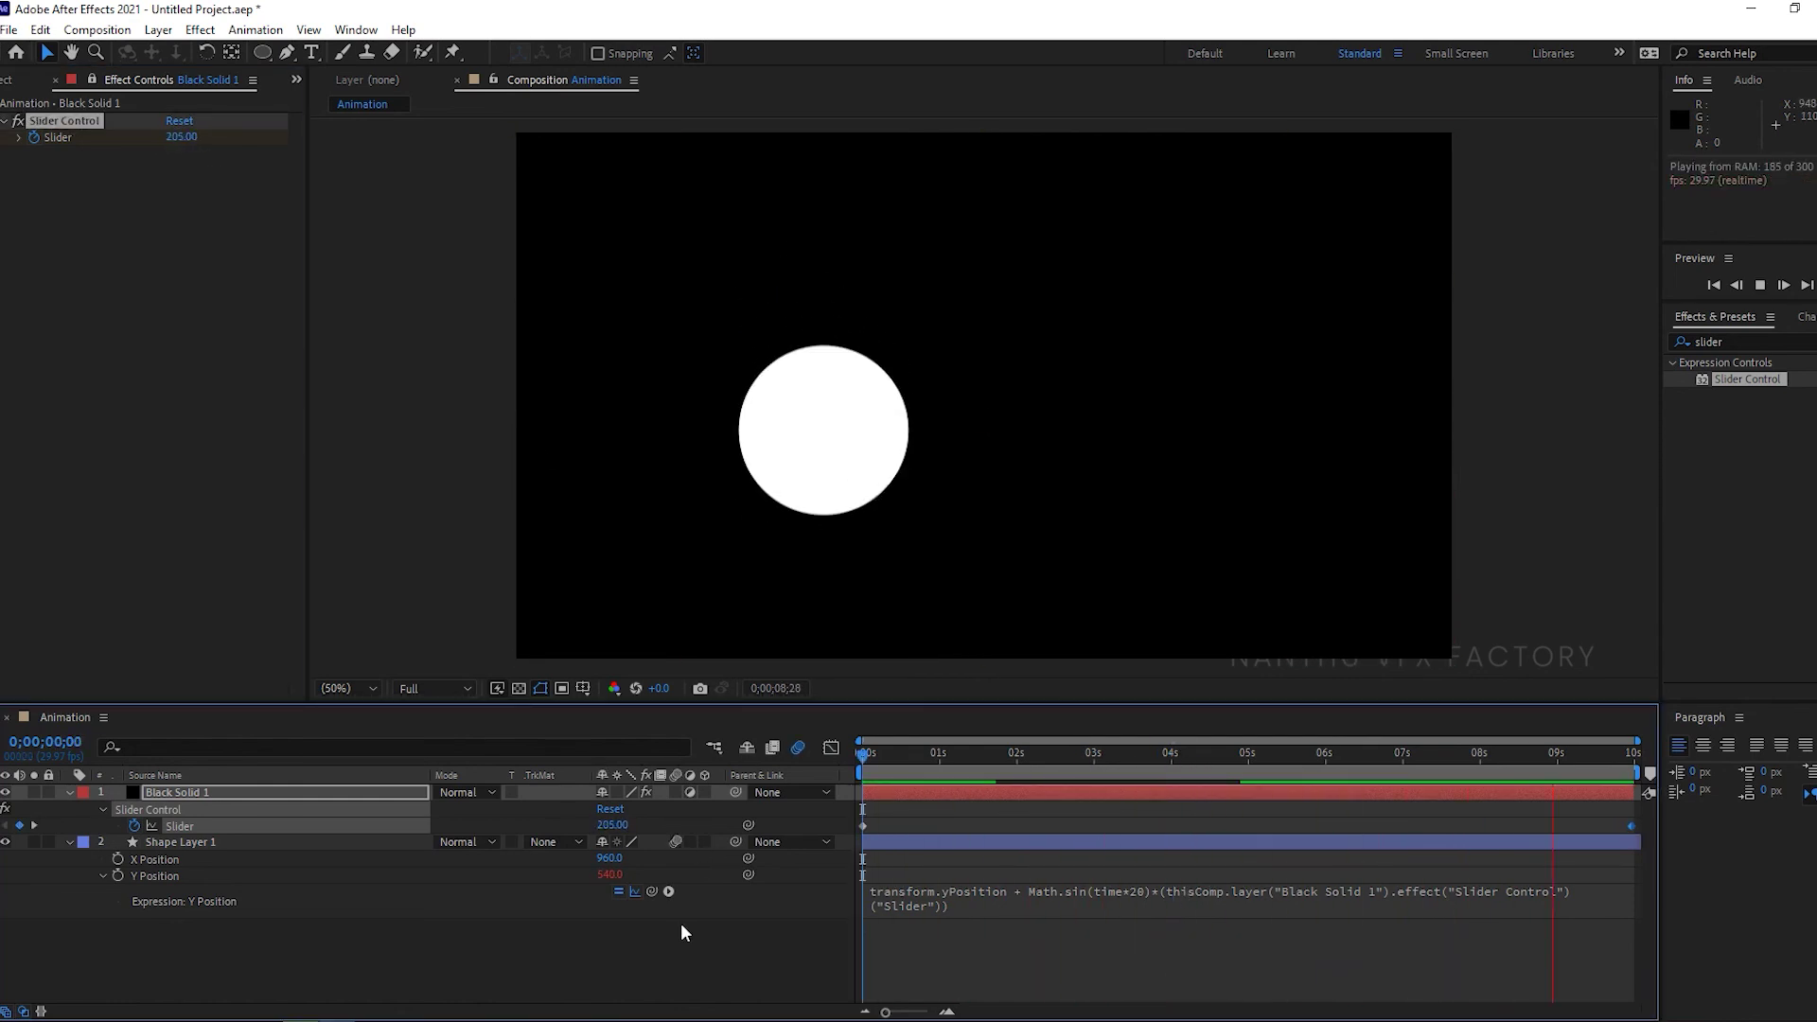